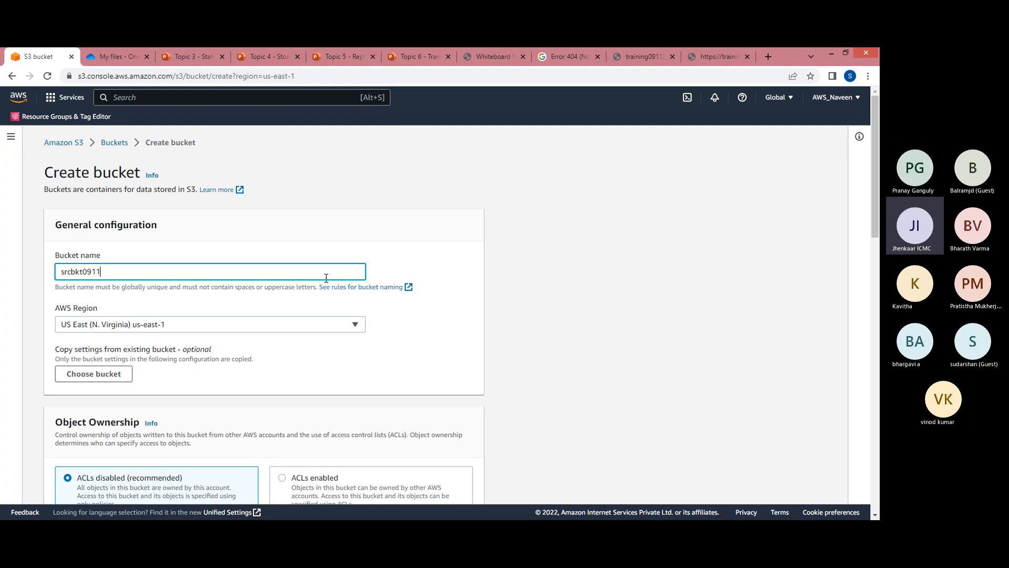
Create the bucket srcbkt09112022 with ACLs enabled and Block all public access turned off, acknowledging the public access risk
{"action": "key", "text": "ctrl+a"}
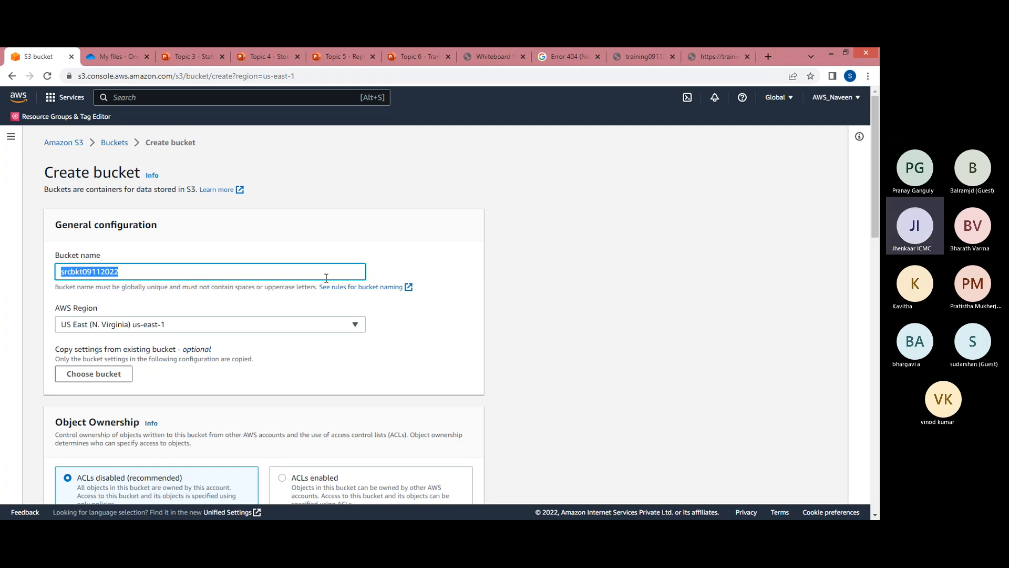
{"action": "left_click_drag", "start_coordinate": [876, 206], "coordinate": [879, 357]}
{"action": "left_click", "coordinate": [283, 296]}
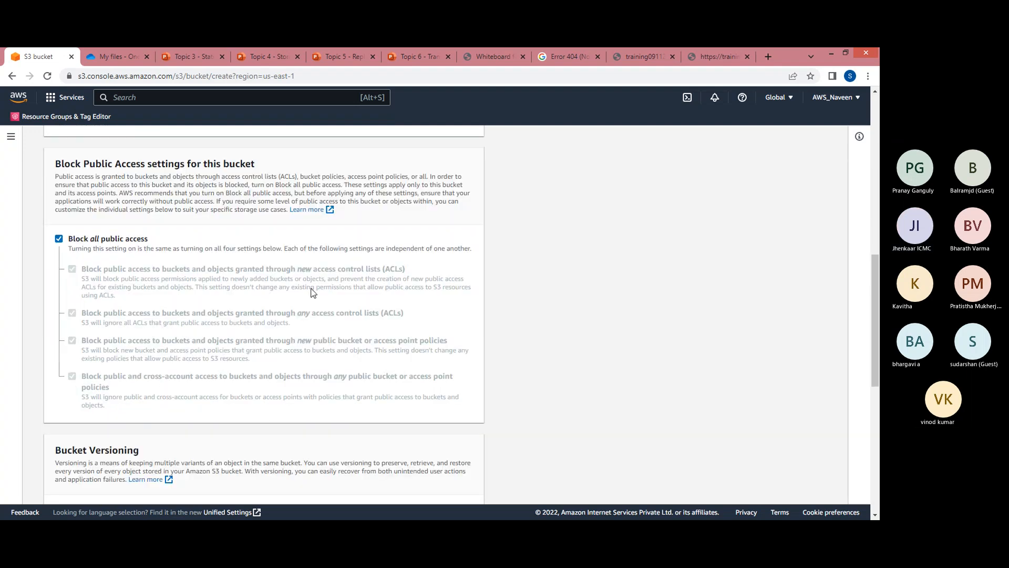
{"action": "left_click", "coordinate": [58, 240]}
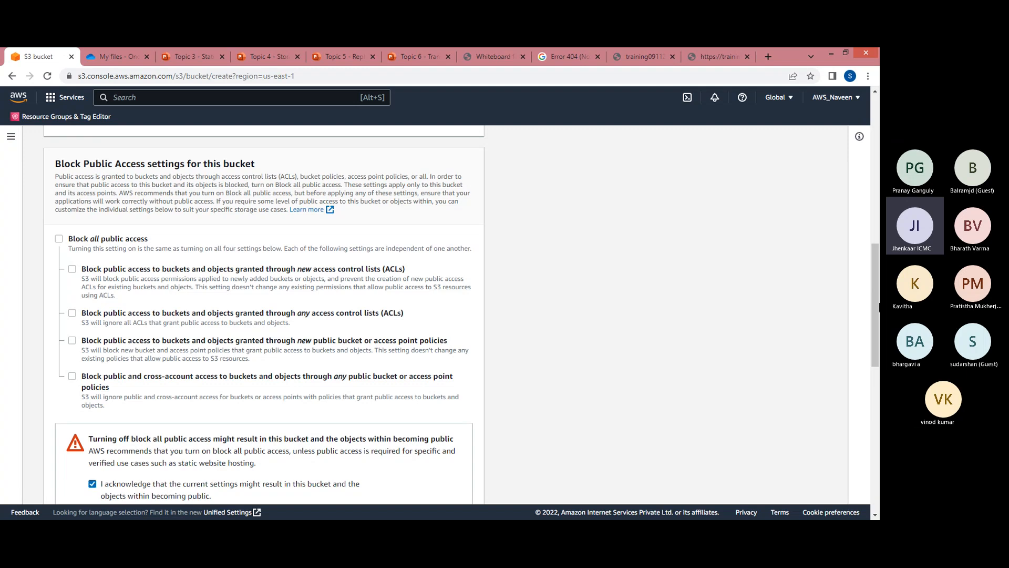
{"action": "left_click_drag", "start_coordinate": [879, 310], "coordinate": [879, 460]}
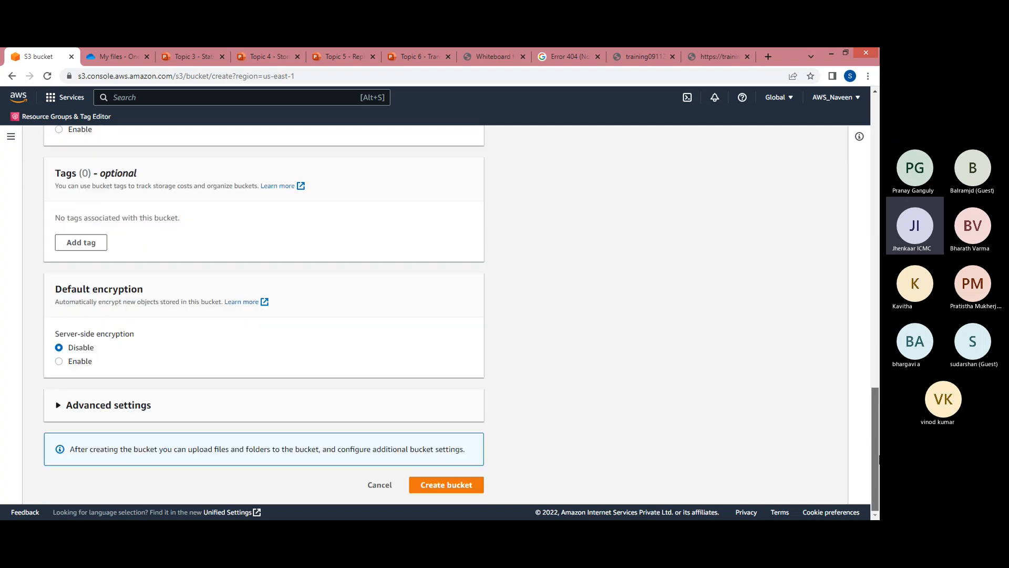
{"action": "left_click", "coordinate": [464, 494]}
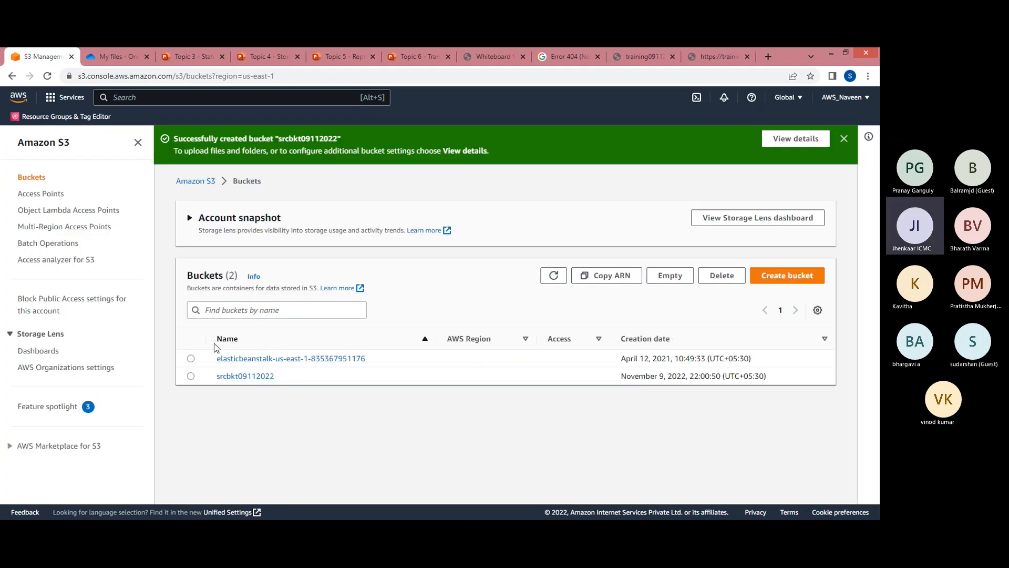
Enable Bucket Versioning in the properties of srcbkt09112022 and save the change
{"action": "left_click", "coordinate": [236, 376]}
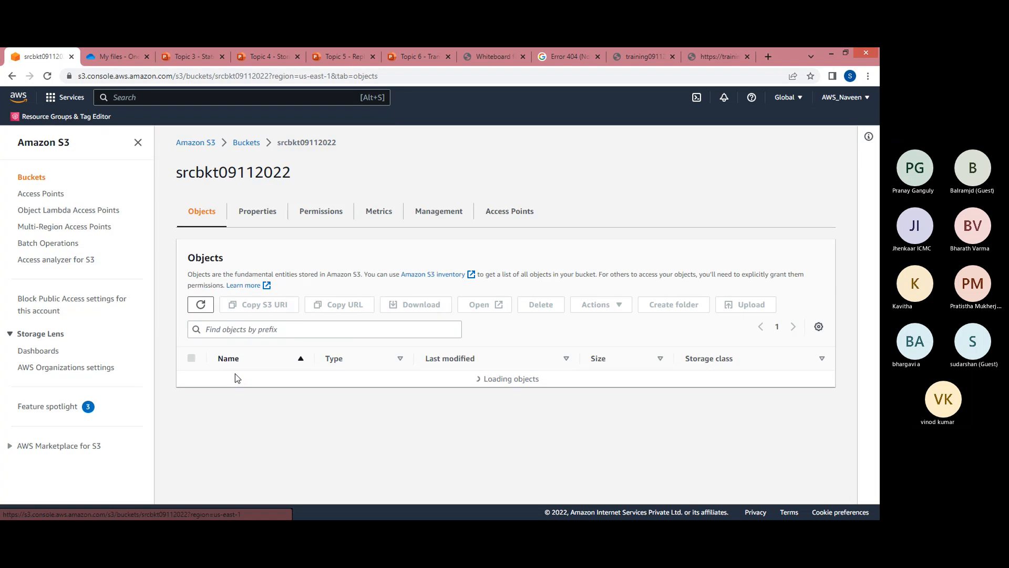
{"action": "left_click", "coordinate": [263, 217]}
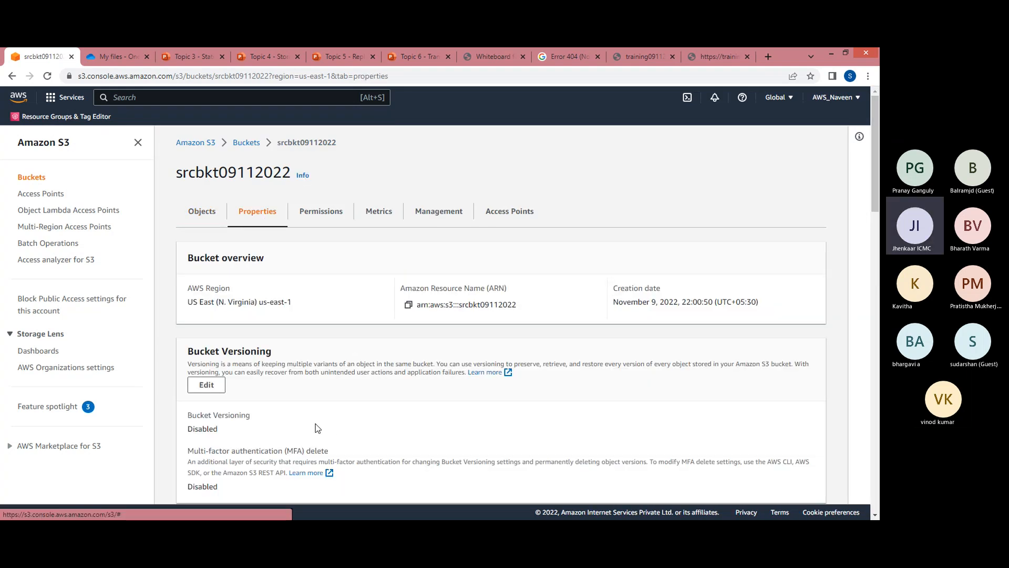
{"action": "left_click", "coordinate": [210, 383]}
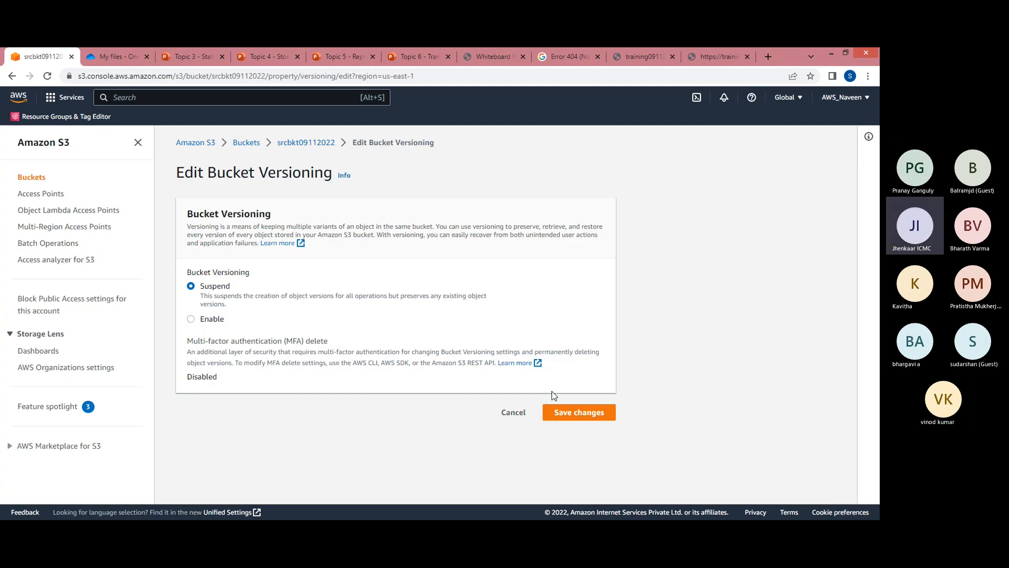
{"action": "left_click", "coordinate": [584, 414]}
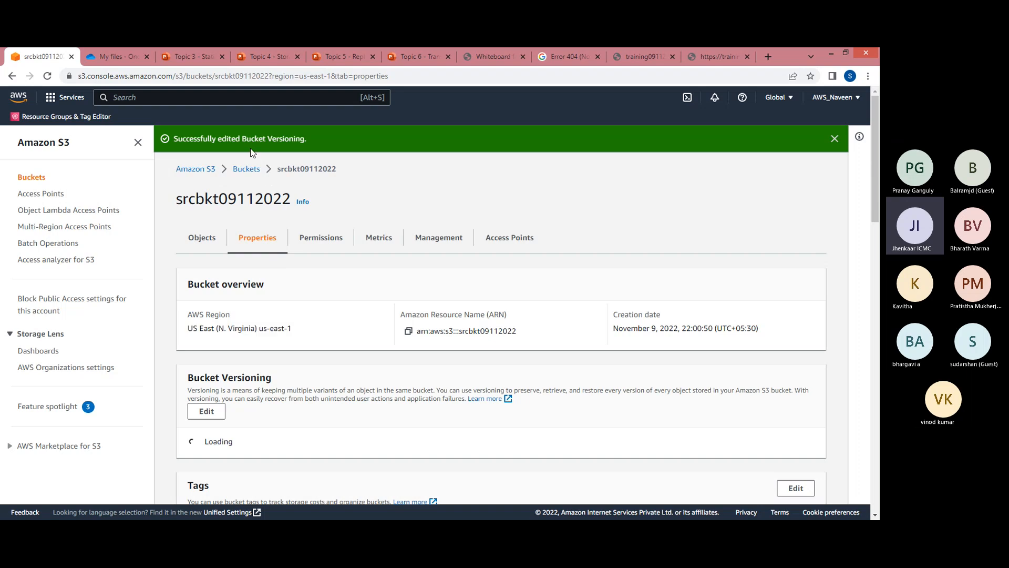
Start an upload to srcbkt09112022 and add the LOGO PNG image from the Desktop
{"action": "left_click", "coordinate": [247, 170]}
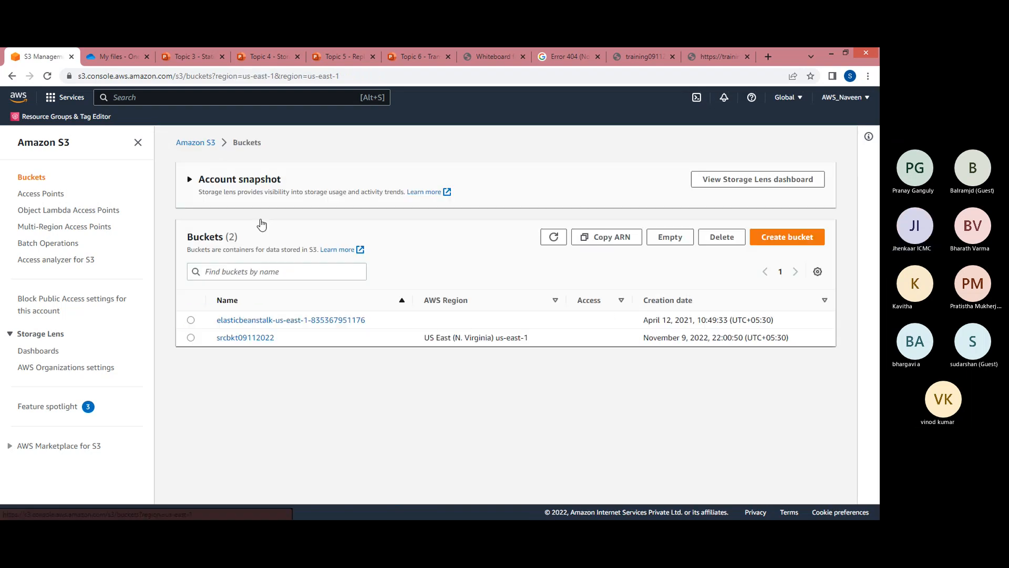
{"action": "left_click", "coordinate": [262, 339]}
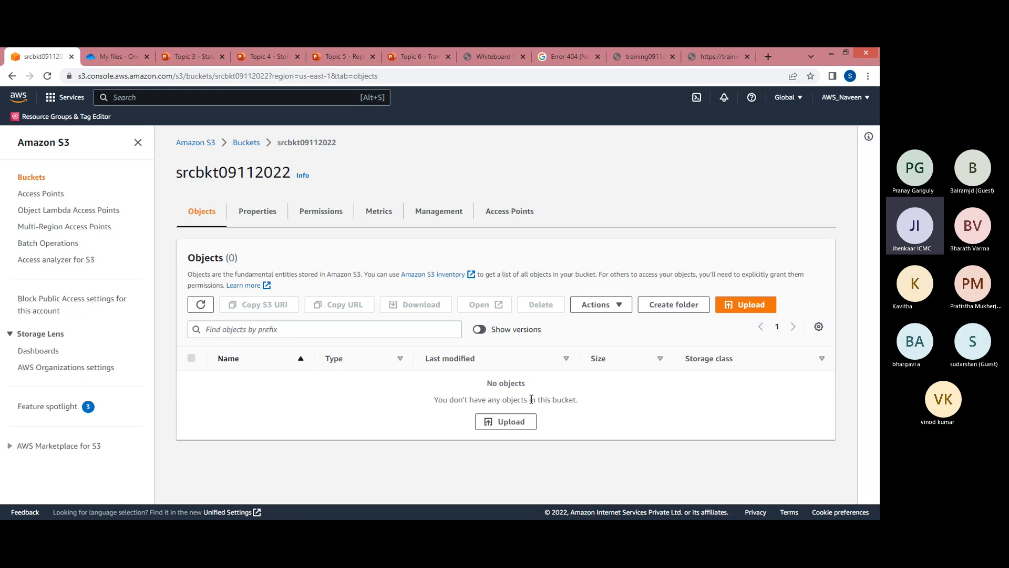
{"action": "left_click", "coordinate": [747, 305]}
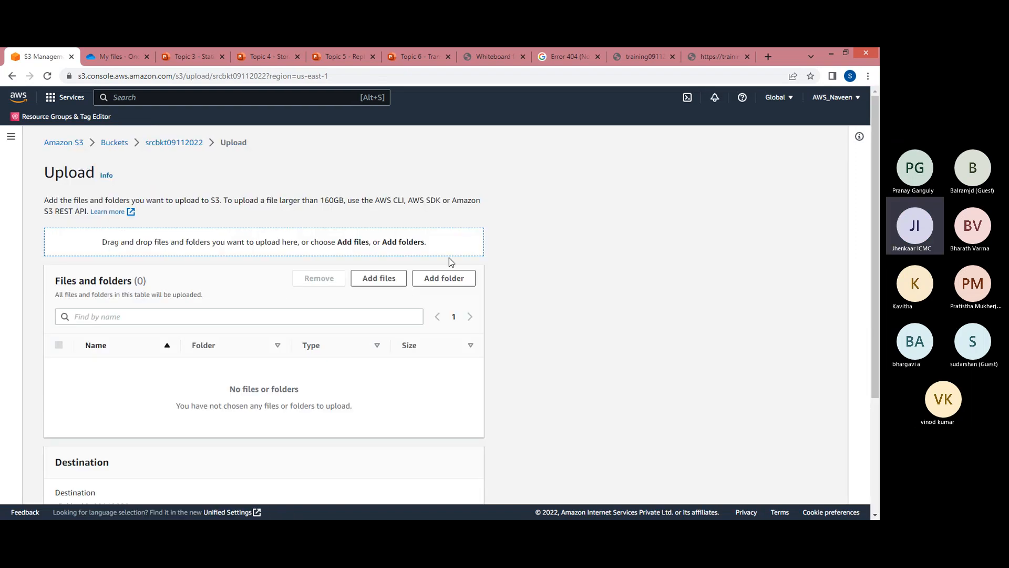
{"action": "left_click", "coordinate": [381, 279]}
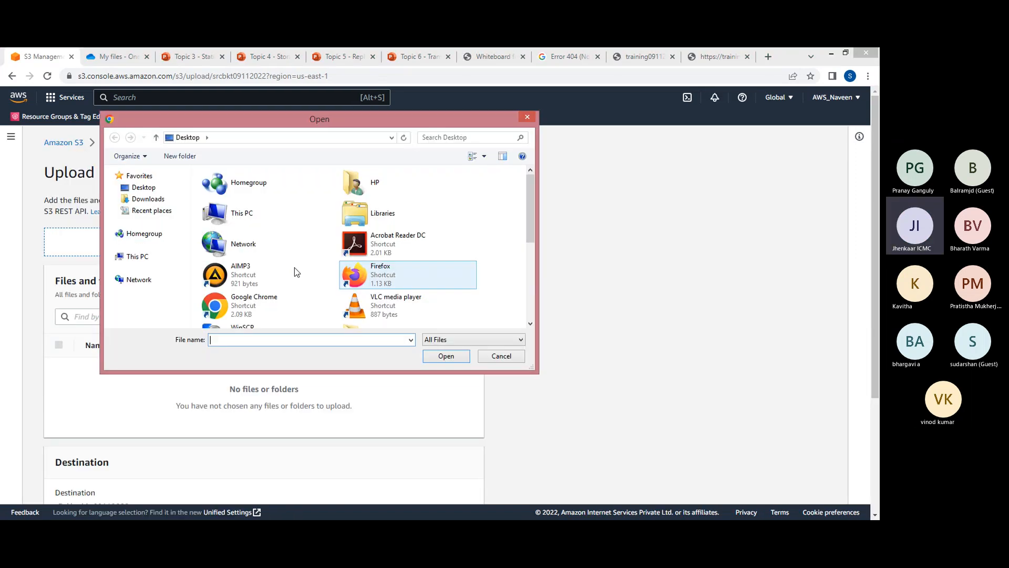
{"action": "left_click", "coordinate": [143, 188]}
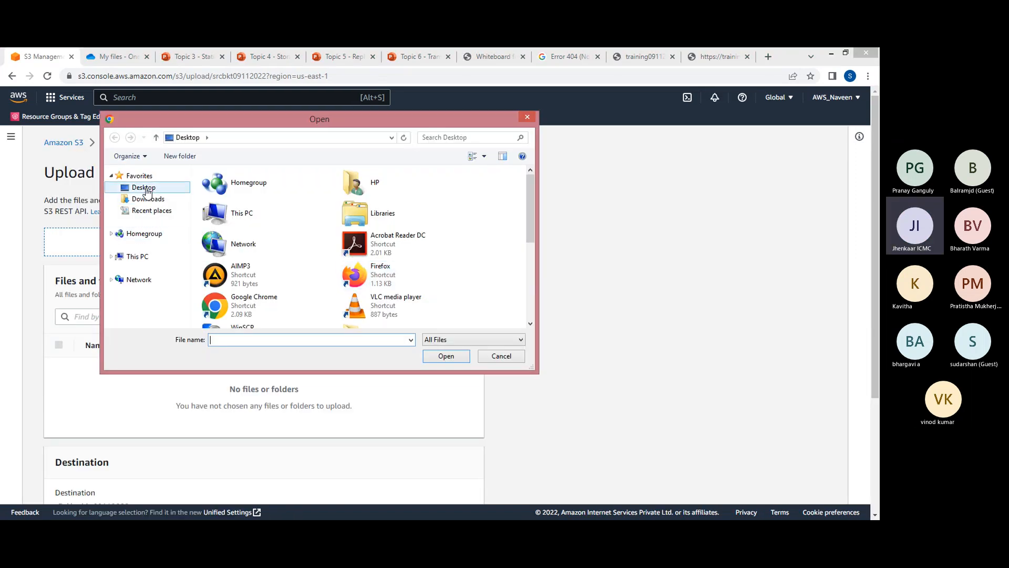
{"action": "left_click", "coordinate": [529, 293]}
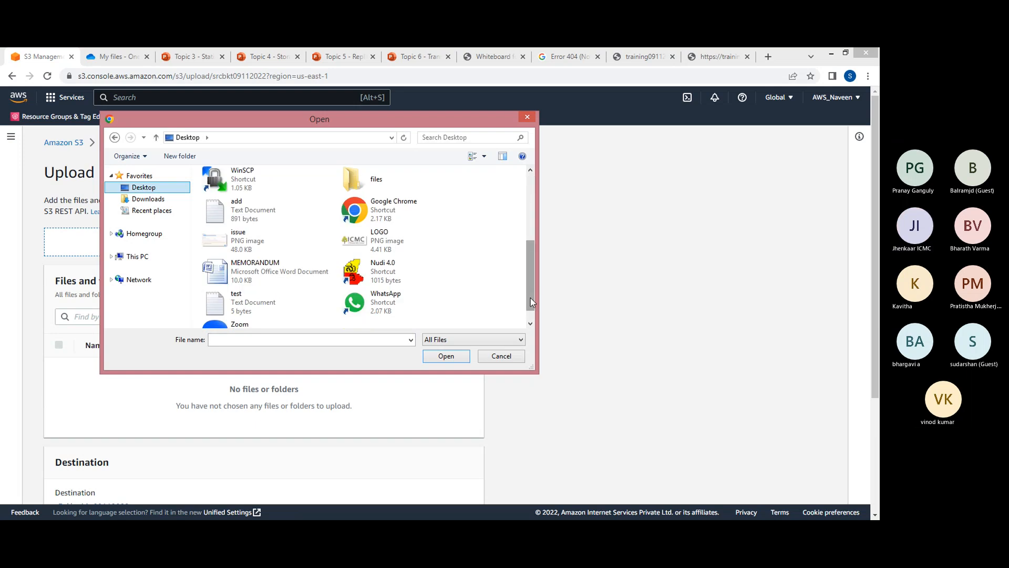
{"action": "mouse_move", "coordinate": [531, 297]}
{"action": "left_mouse_down"}
{"action": "mouse_move", "coordinate": [534, 318]}
{"action": "mouse_move", "coordinate": [534, 294]}
{"action": "left_mouse_up"}
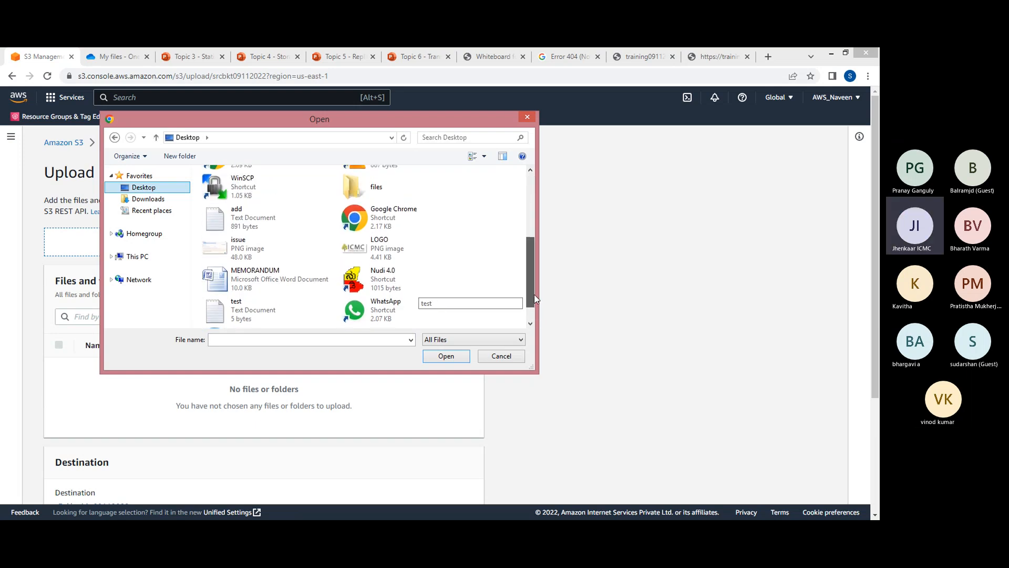
{"action": "left_click", "coordinate": [375, 252]}
{"action": "double_click", "coordinate": [376, 253]}
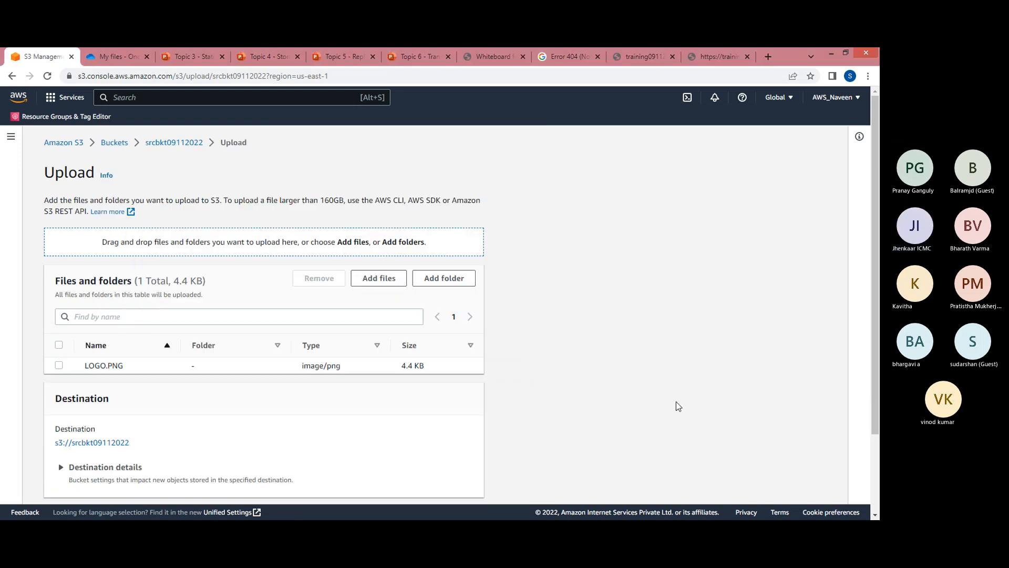
Grant public-read access to LOGO.PNG, acknowledge the risk, upload it and close the upload status page
{"action": "left_click_drag", "start_coordinate": [876, 343], "coordinate": [878, 417]}
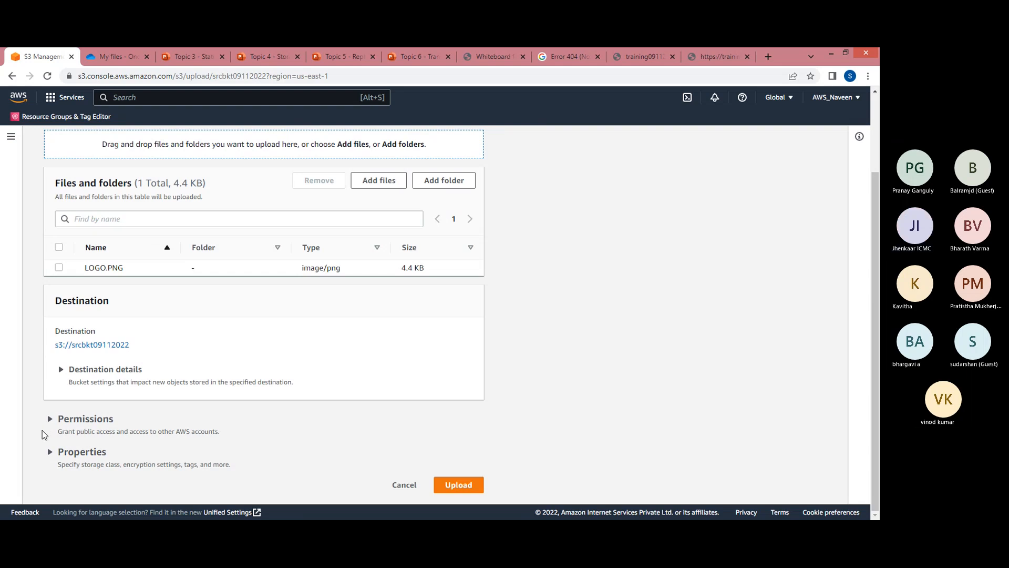
{"action": "left_click", "coordinate": [47, 428]}
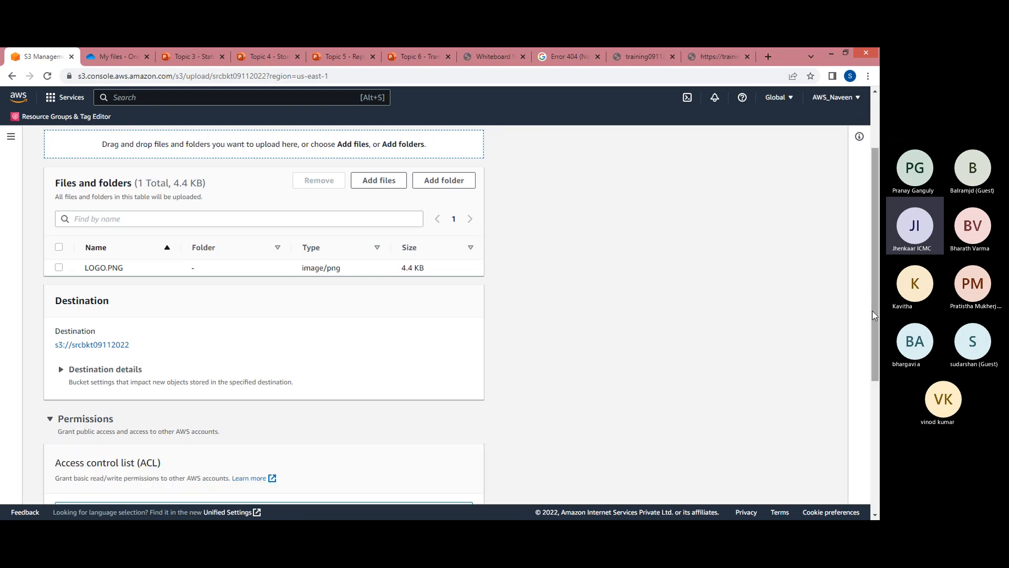
{"action": "left_click_drag", "start_coordinate": [877, 335], "coordinate": [877, 436]}
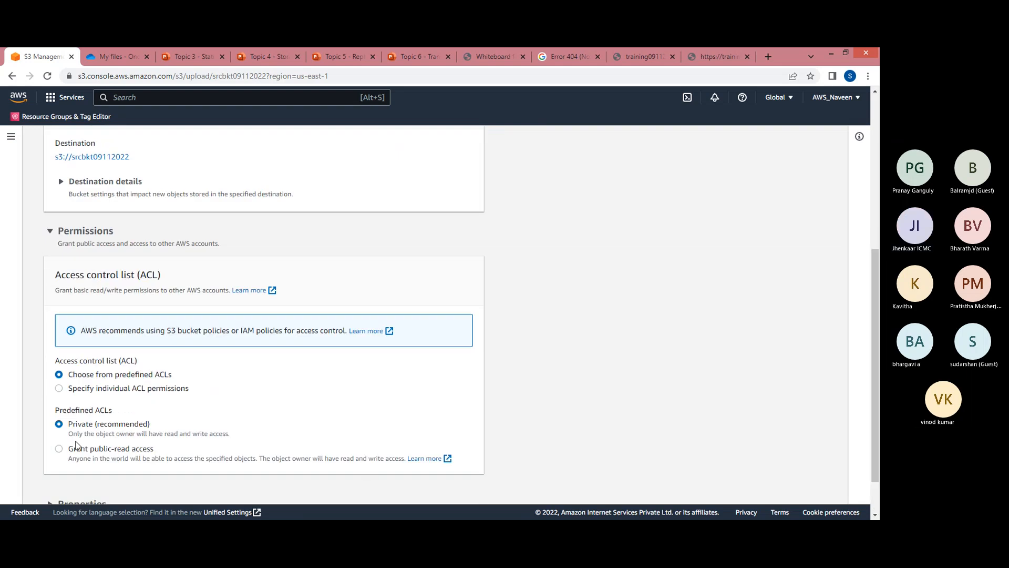
{"action": "left_click", "coordinate": [59, 448]}
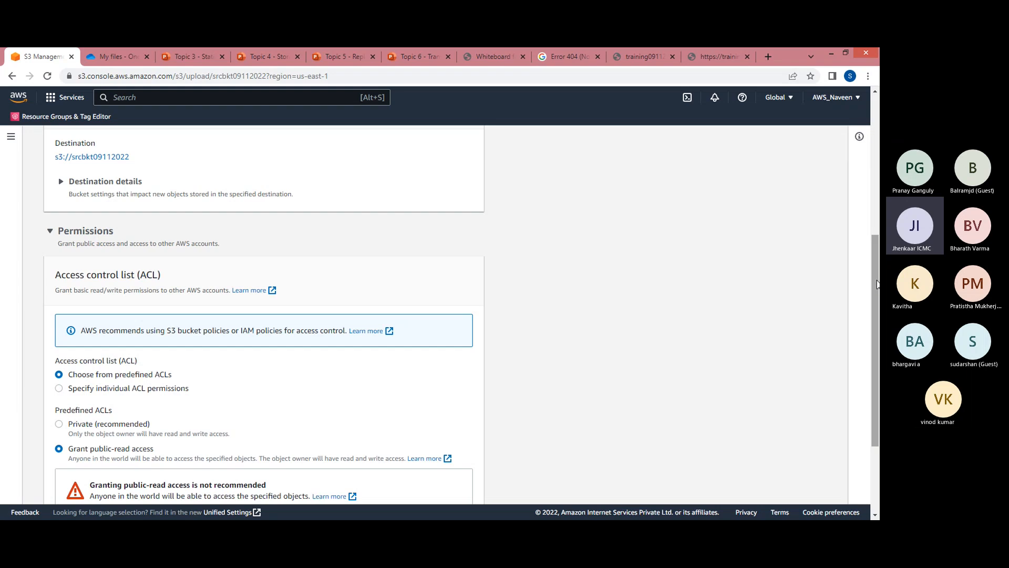
{"action": "left_click_drag", "start_coordinate": [878, 281], "coordinate": [878, 384]}
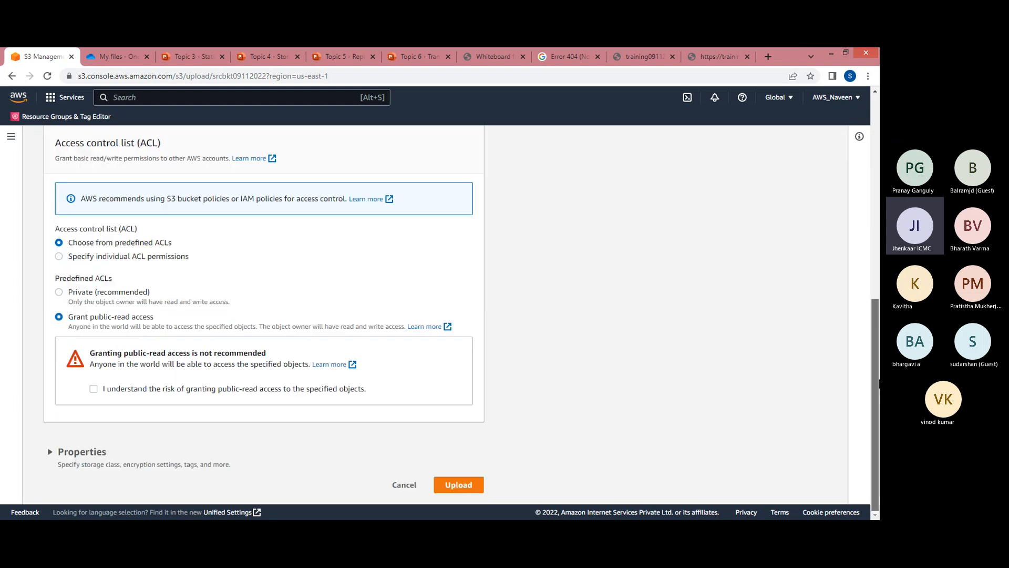
{"action": "left_click", "coordinate": [94, 390]}
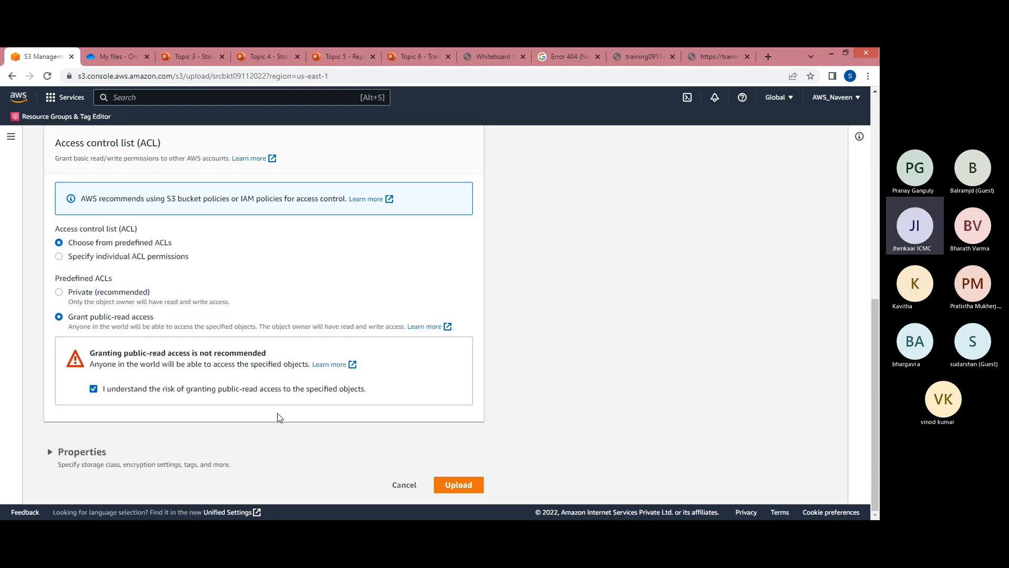
{"action": "left_click", "coordinate": [466, 486]}
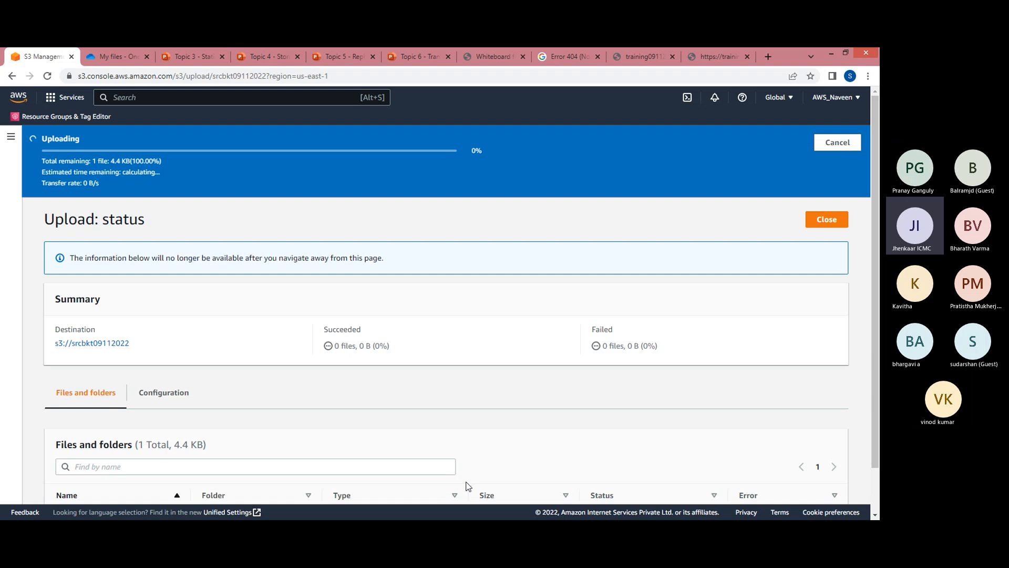
{"action": "left_click", "coordinate": [837, 192]}
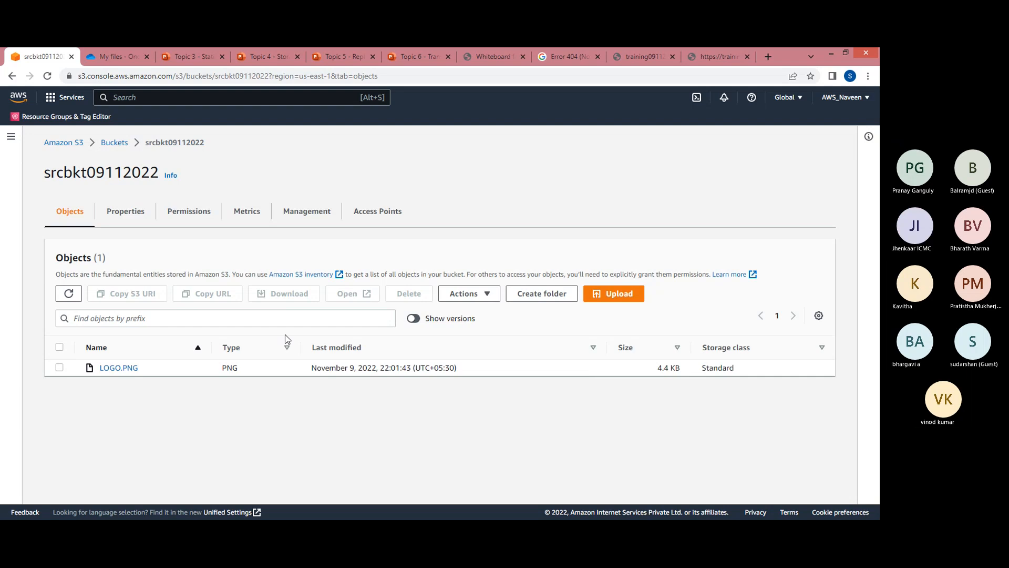
Start creating another bucket from the Buckets list and name it dstnbkt09112022
{"action": "left_click", "coordinate": [114, 143]}
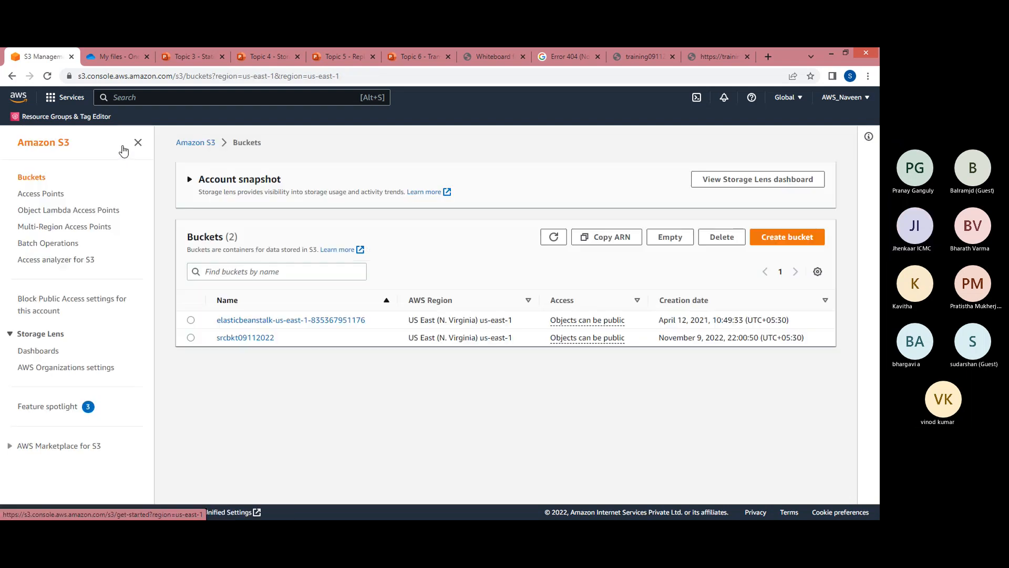
{"action": "left_click", "coordinate": [781, 234]}
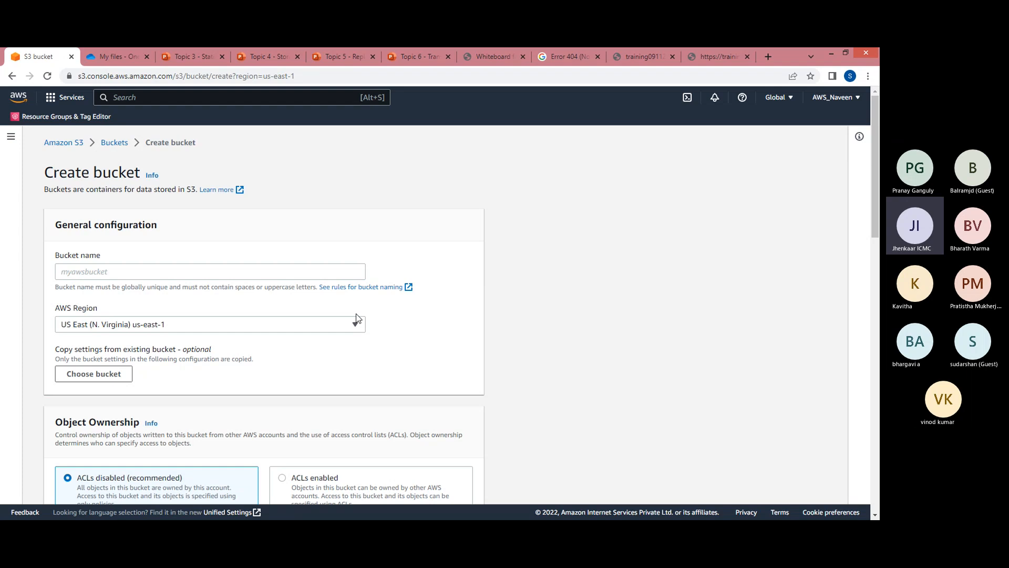
{"action": "left_click", "coordinate": [253, 269]}
{"action": "type", "text": "d"}
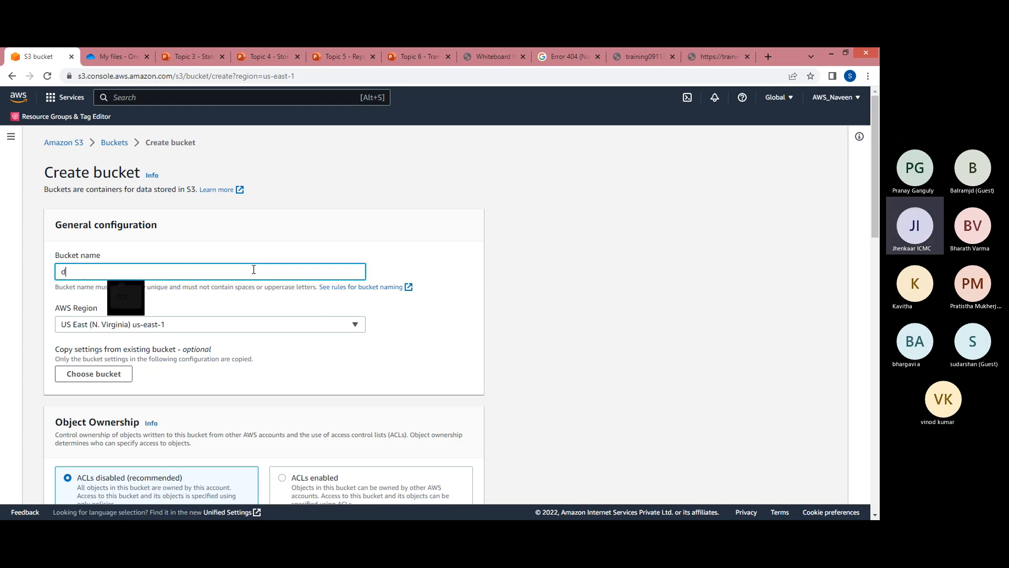
{"action": "type", "text": "stnb"}
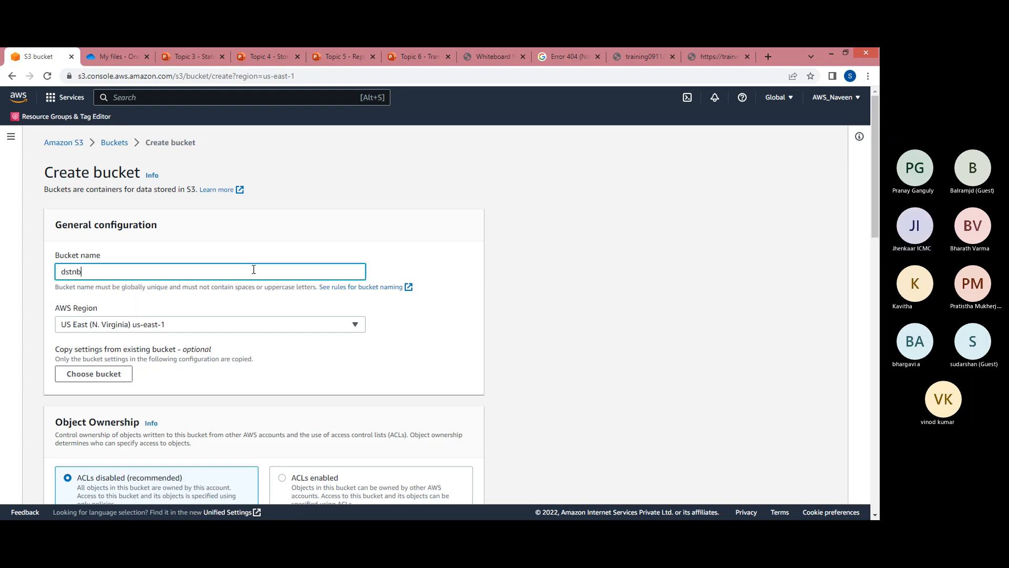
{"action": "type", "text": "kt09112022"}
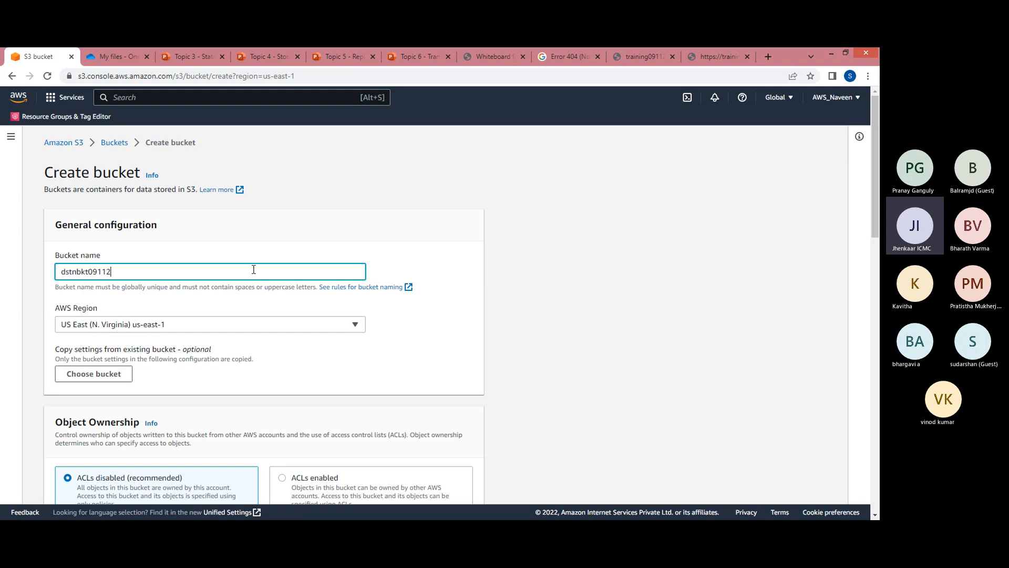
{"action": "double_click", "coordinate": [76, 270]}
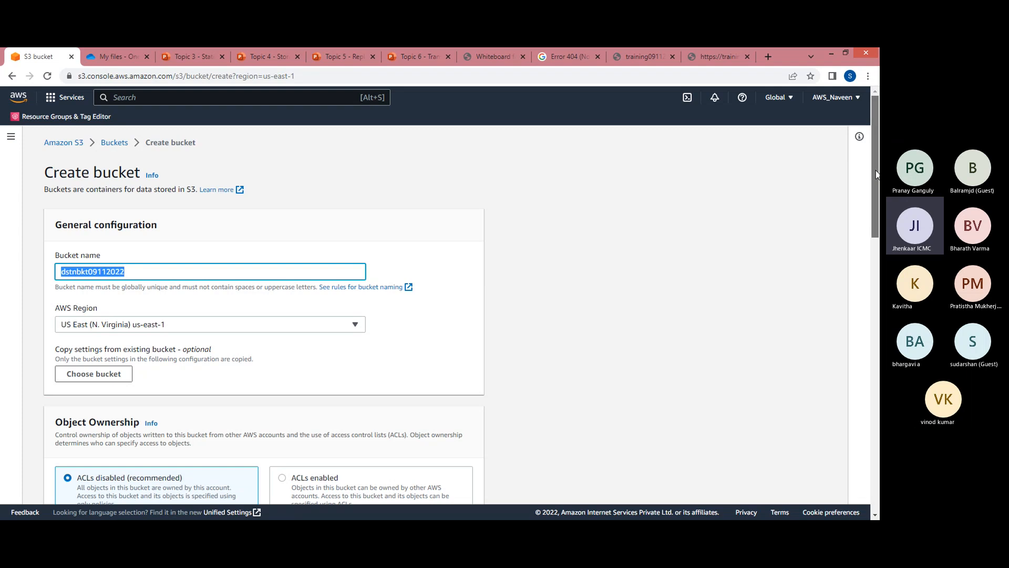
Enable ACLs under Object Ownership for the new bucket dstnbkt09112022
{"action": "left_click_drag", "start_coordinate": [876, 173], "coordinate": [878, 212]}
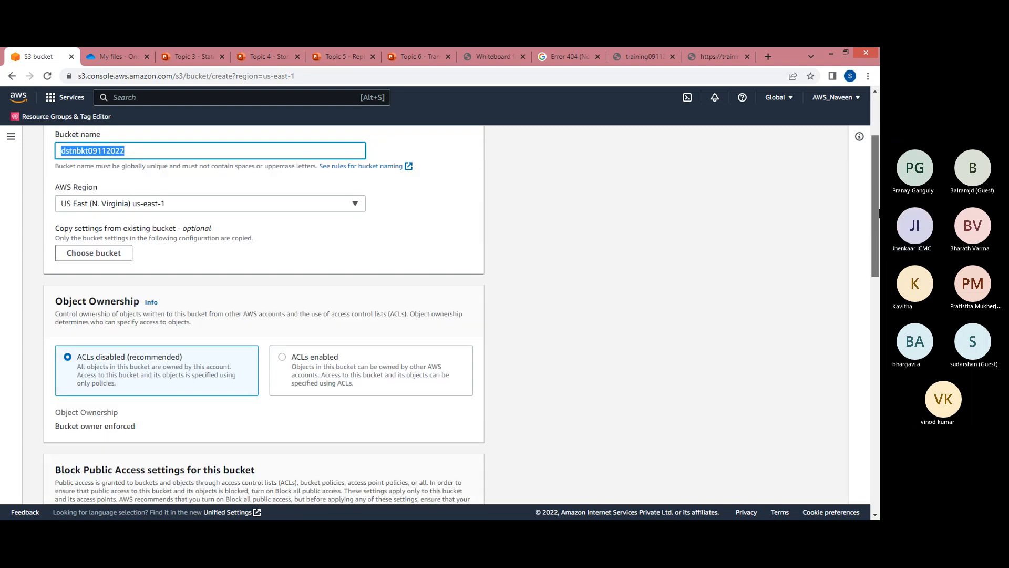
{"action": "scroll", "coordinate": [878, 210], "scroll_direction": "up", "scroll_amount": 1}
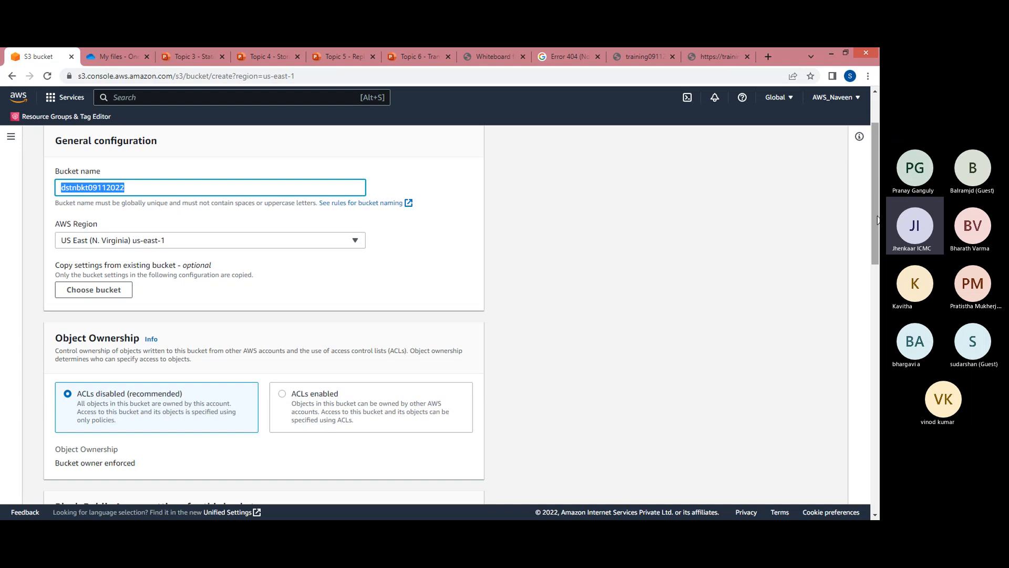
{"action": "scroll", "coordinate": [877, 223], "scroll_direction": "down", "scroll_amount": 1}
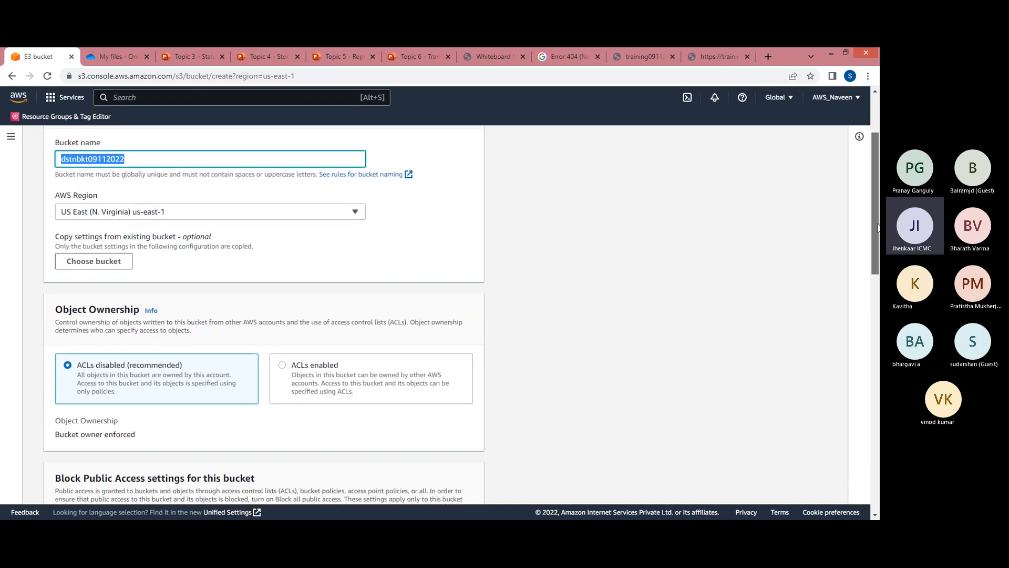
{"action": "scroll", "coordinate": [878, 226], "scroll_direction": "down", "scroll_amount": 2}
{"action": "left_click", "coordinate": [310, 305]}
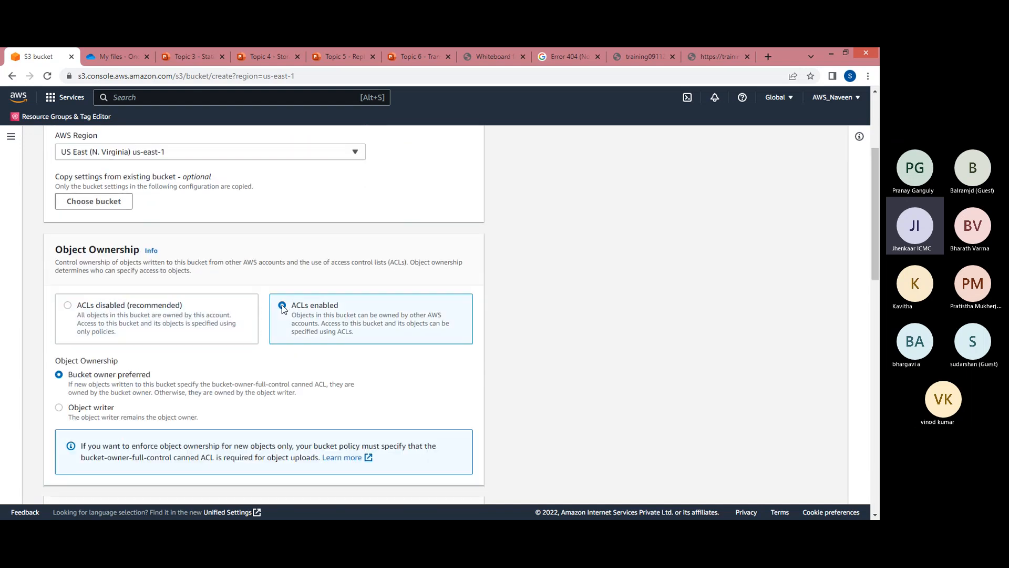
Turn off Block all public access for the new bucket and acknowledge that its objects might become public
{"action": "scroll", "coordinate": [877, 210], "scroll_direction": "down", "scroll_amount": 7}
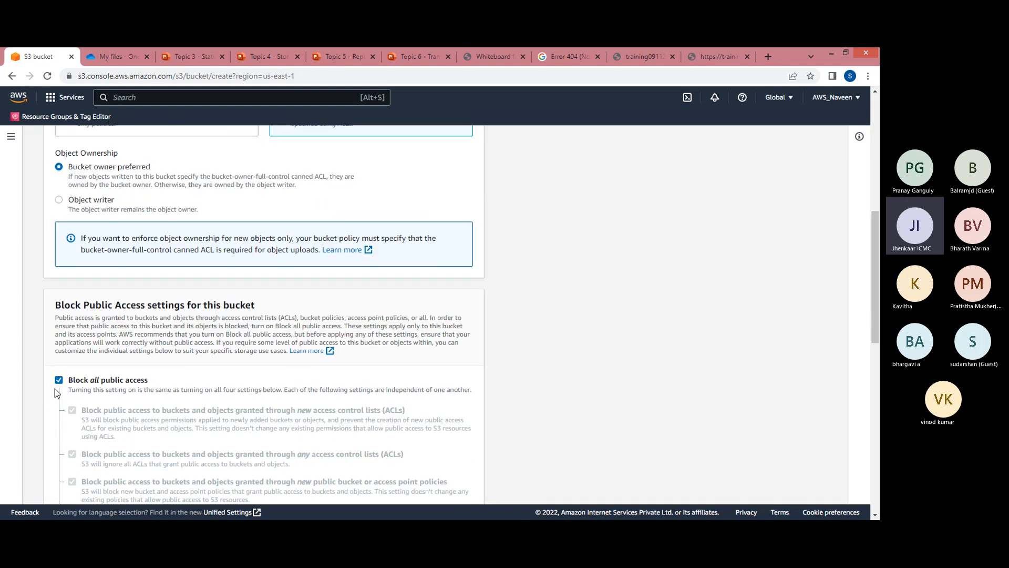
{"action": "left_click", "coordinate": [58, 381]}
{"action": "scroll", "coordinate": [877, 231], "scroll_direction": "down", "scroll_amount": 7}
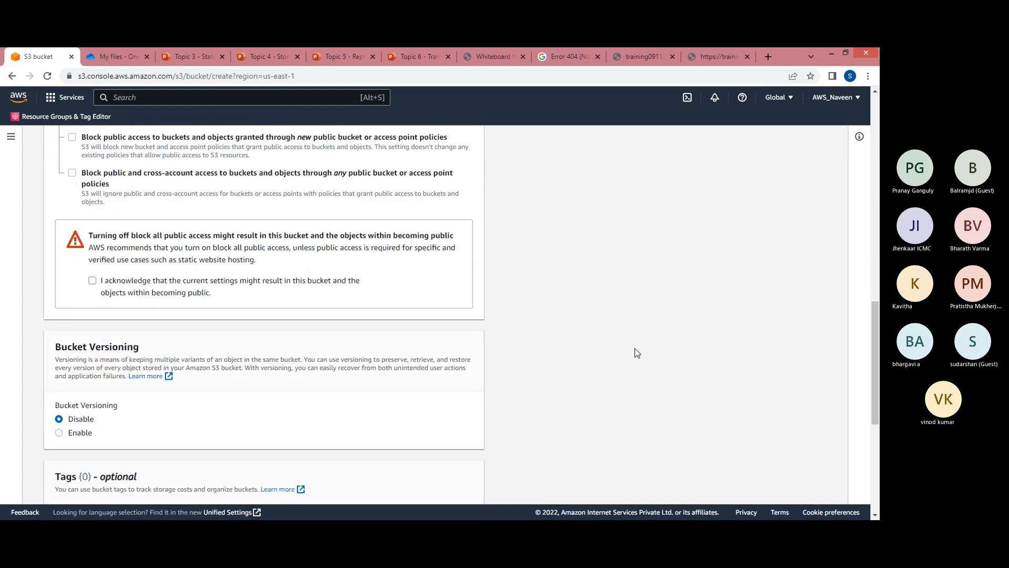
{"action": "left_click", "coordinate": [92, 282]}
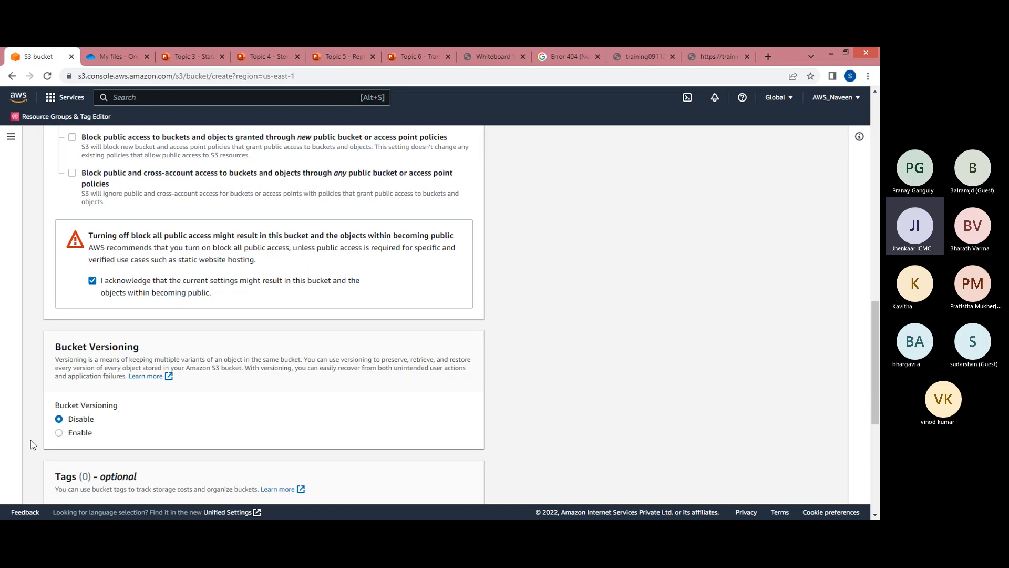
Enable Bucket Versioning for dstnbkt09112022 and create the bucket
{"action": "left_click", "coordinate": [59, 432]}
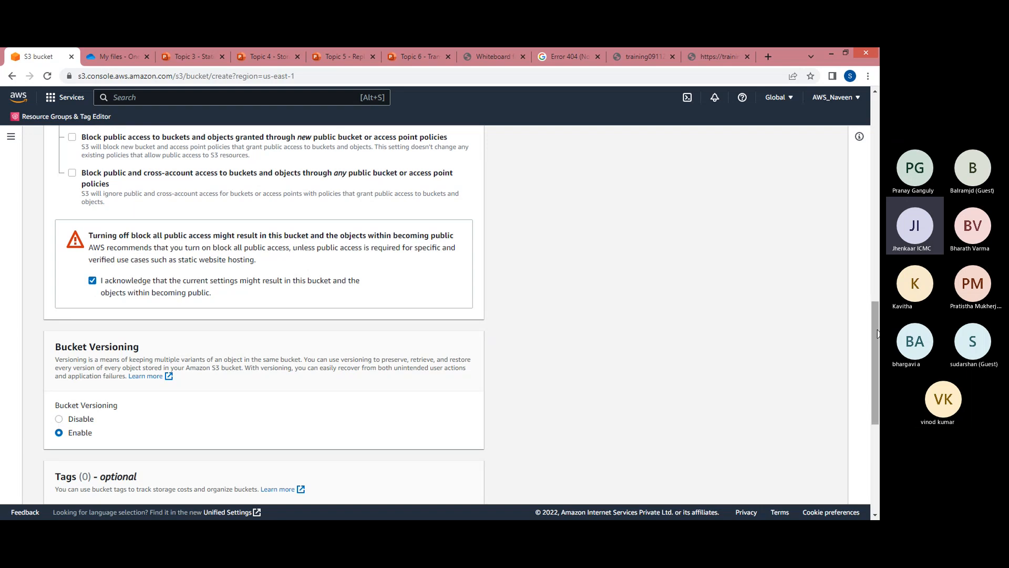
{"action": "scroll", "coordinate": [877, 343], "scroll_direction": "down", "scroll_amount": 5}
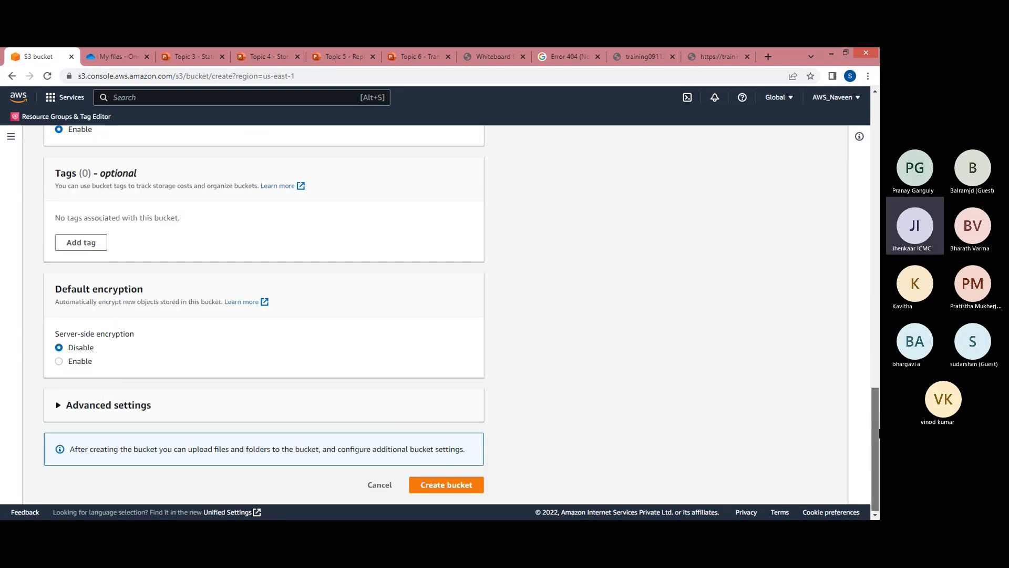
{"action": "left_click", "coordinate": [460, 488]}
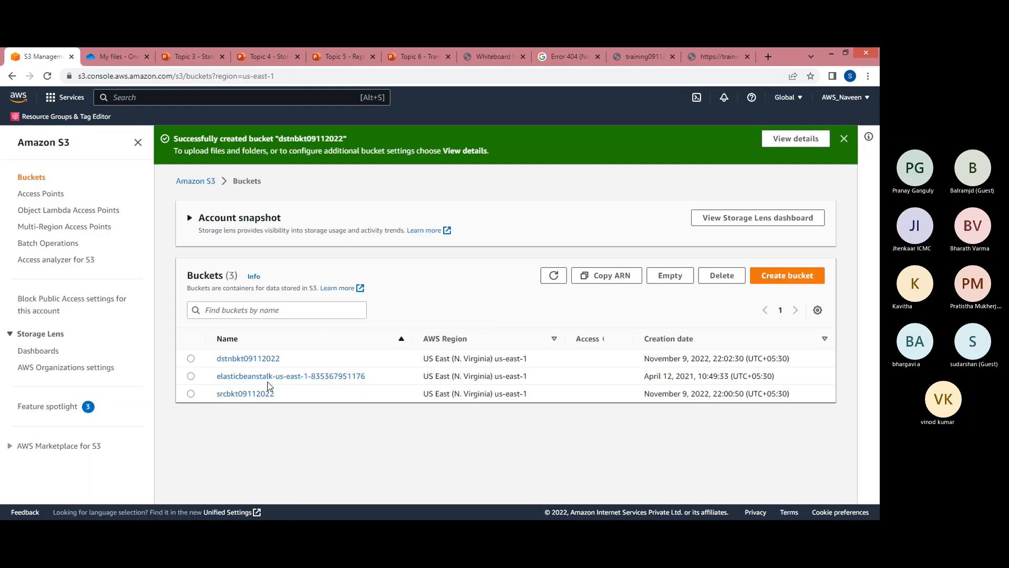
Examine the object lists of srcbkt09112022 and dstnbkt09112022 to compare their contents, returning to the Buckets list
{"action": "left_click", "coordinate": [253, 395]}
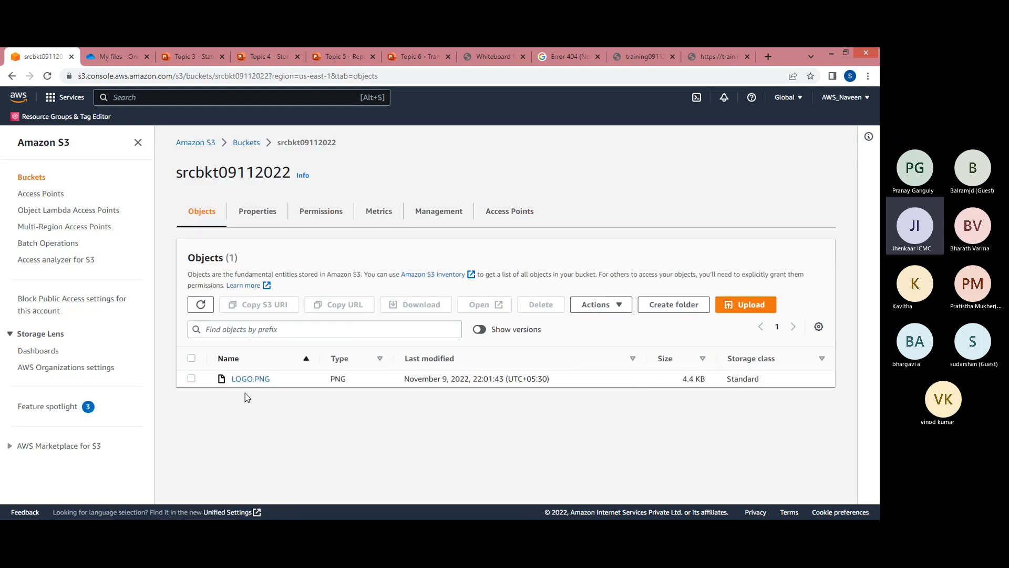
{"action": "left_click", "coordinate": [258, 144]}
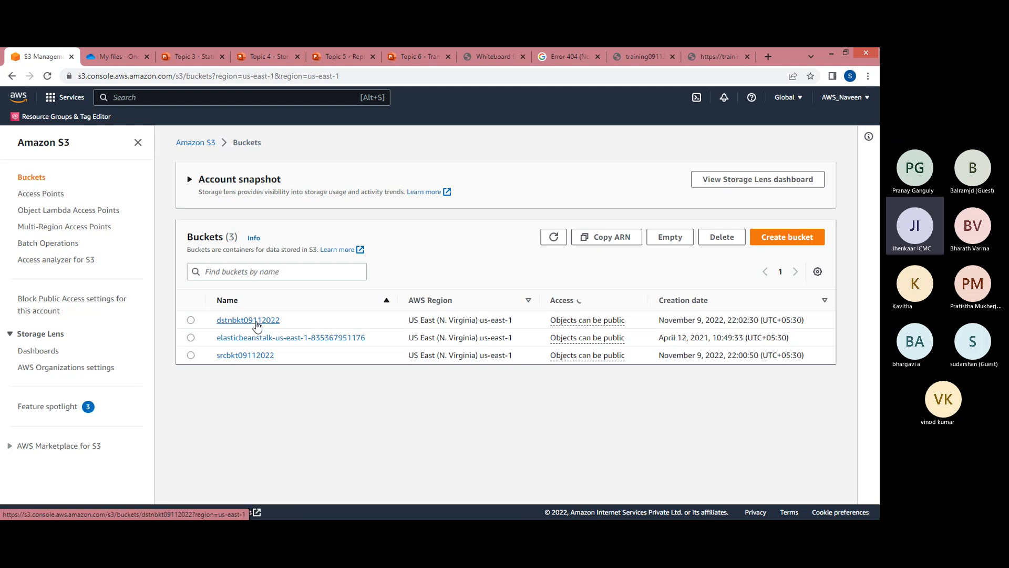
{"action": "left_click", "coordinate": [256, 322]}
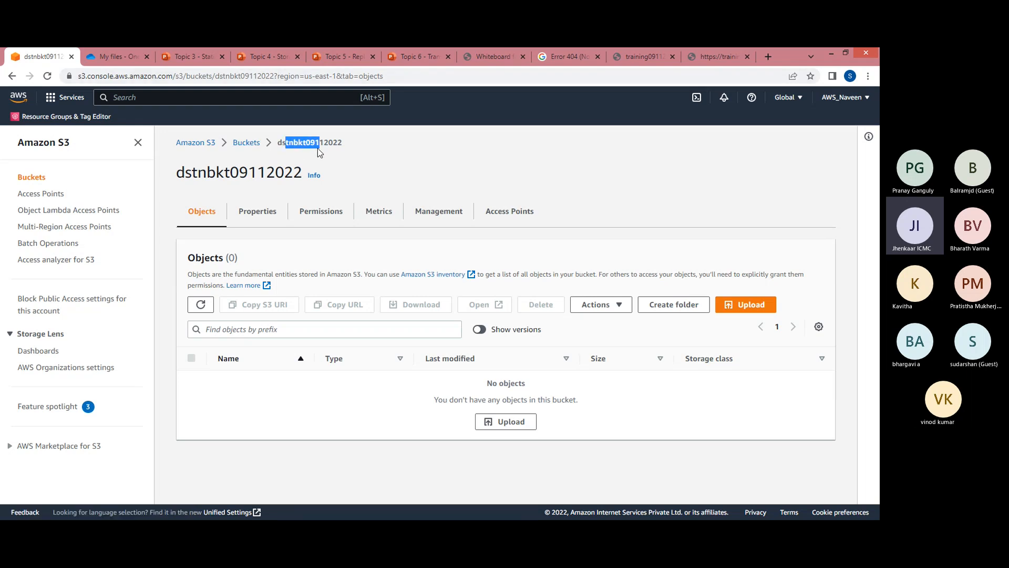
{"action": "left_click", "coordinate": [246, 142]}
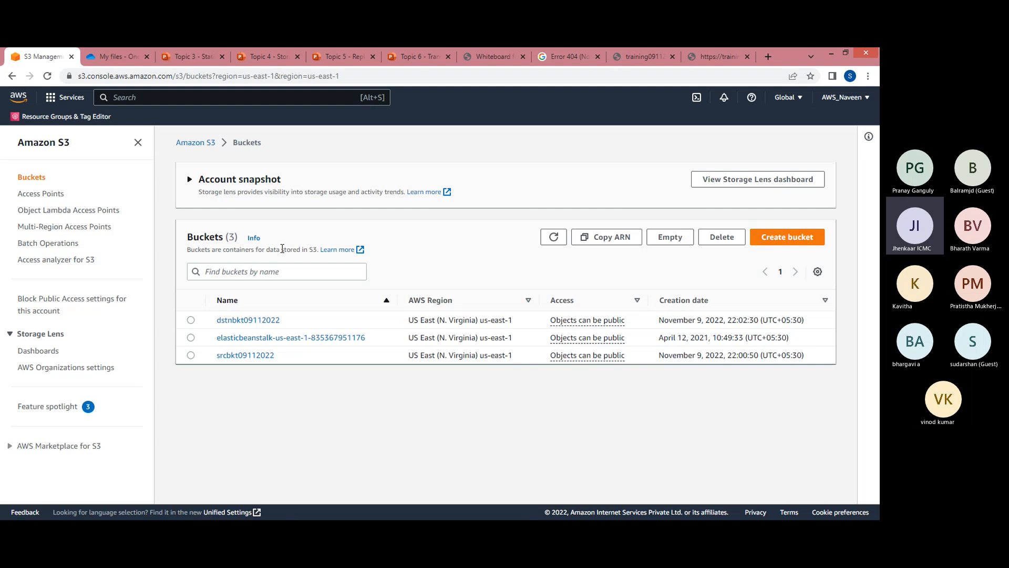
{"action": "left_click", "coordinate": [250, 357]}
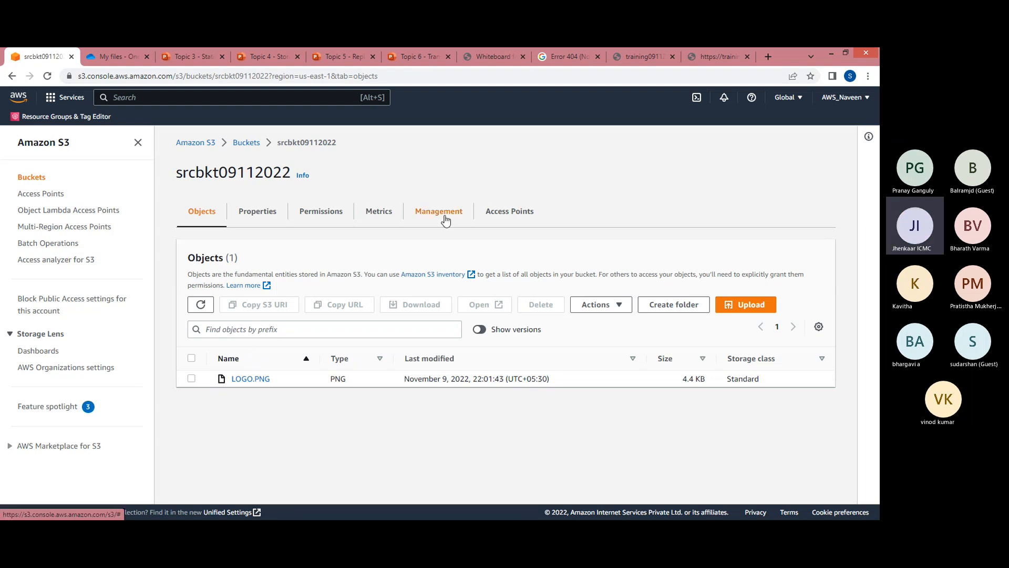
{"action": "double_click", "coordinate": [210, 178]}
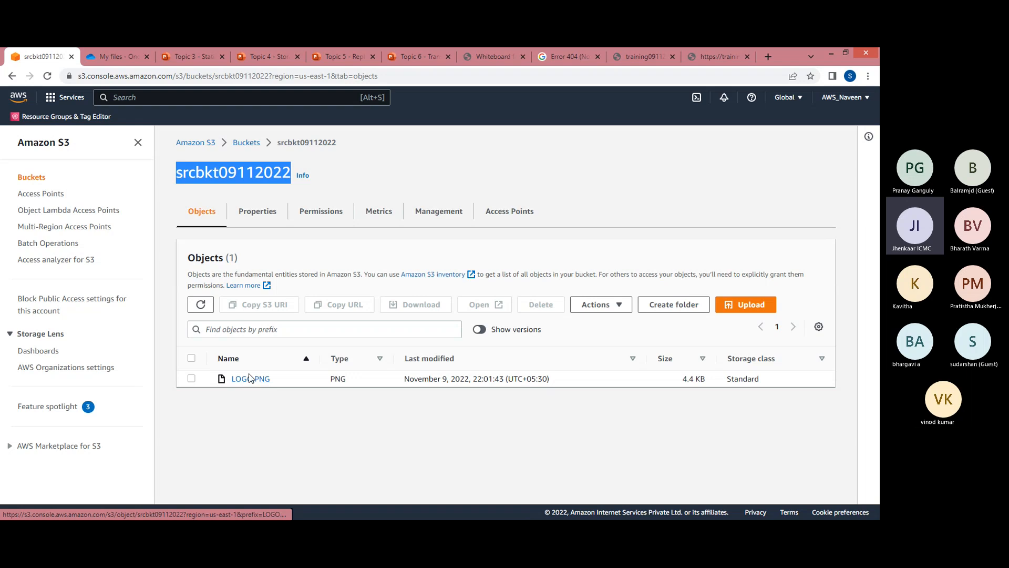
{"action": "left_click", "coordinate": [251, 144]}
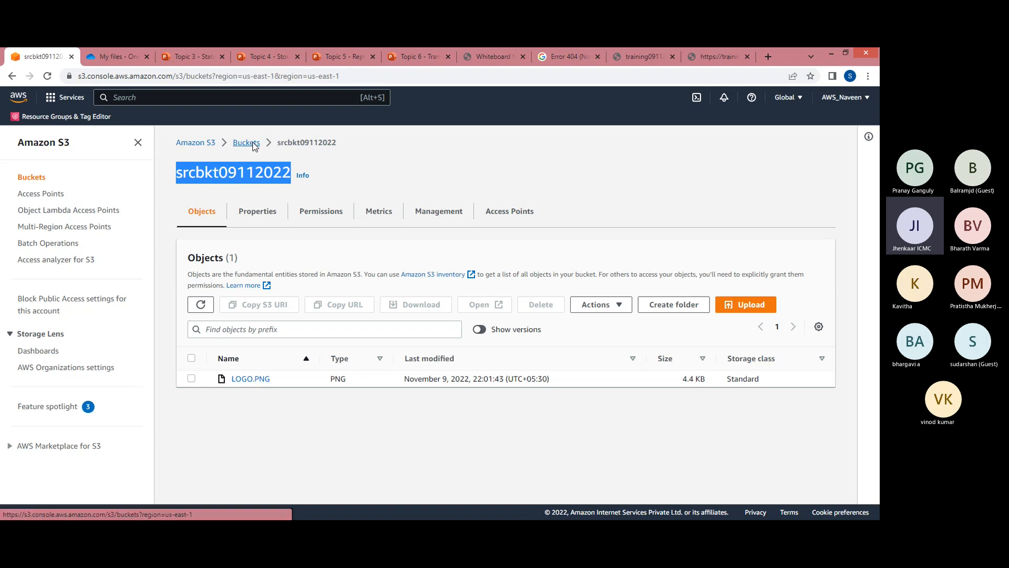
{"action": "left_click", "coordinate": [255, 322]}
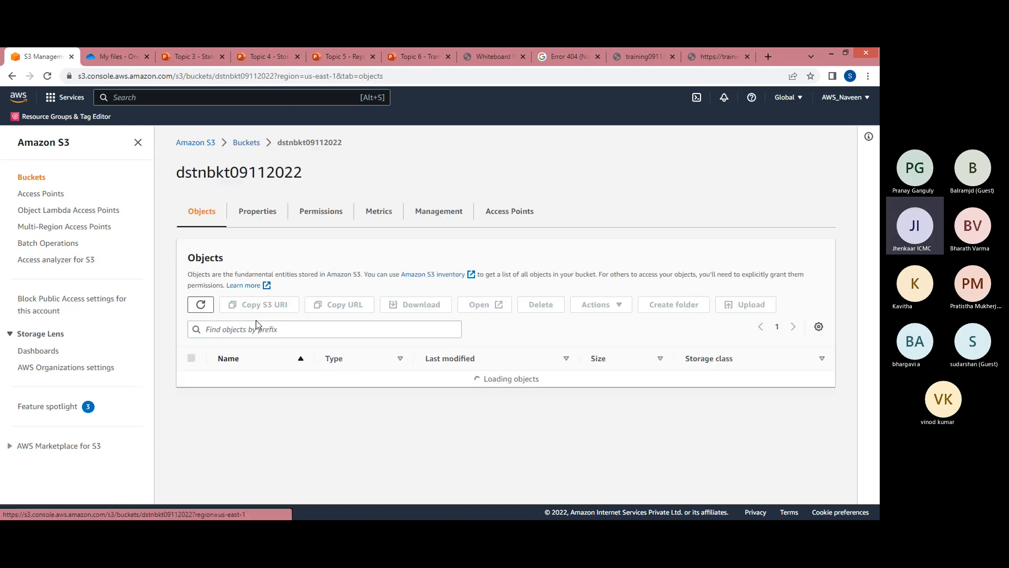
{"action": "left_click", "coordinate": [250, 146]}
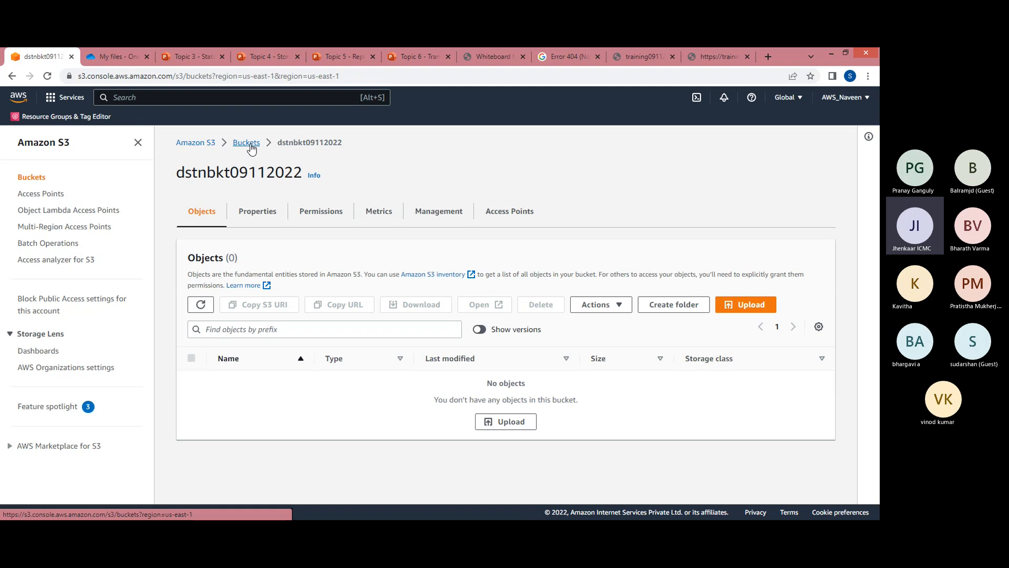
Open srcbkt09112022, review its lifecycle and replication rules, and start creating a replication rule
{"action": "left_click", "coordinate": [247, 357]}
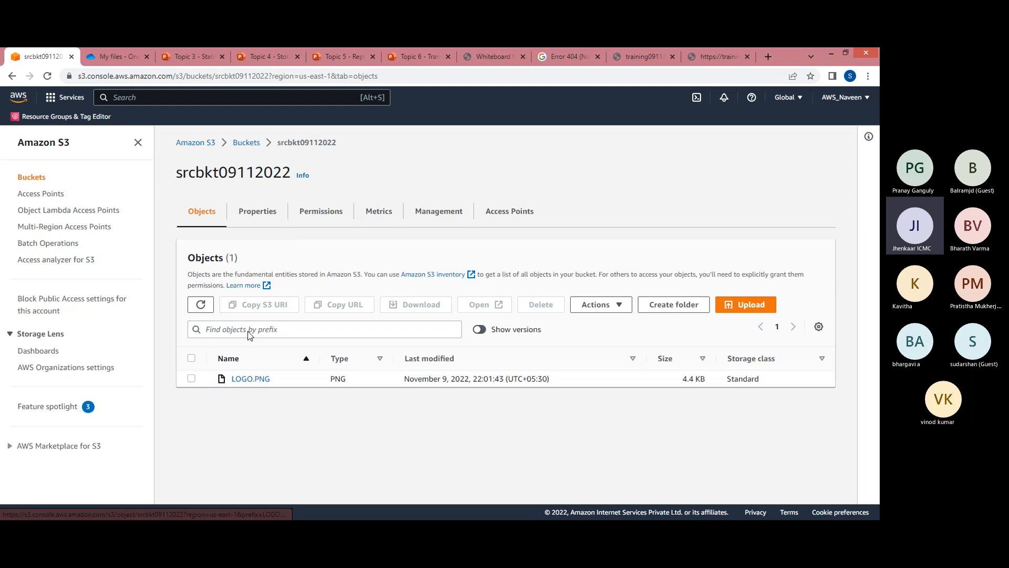
{"action": "left_click", "coordinate": [445, 216]}
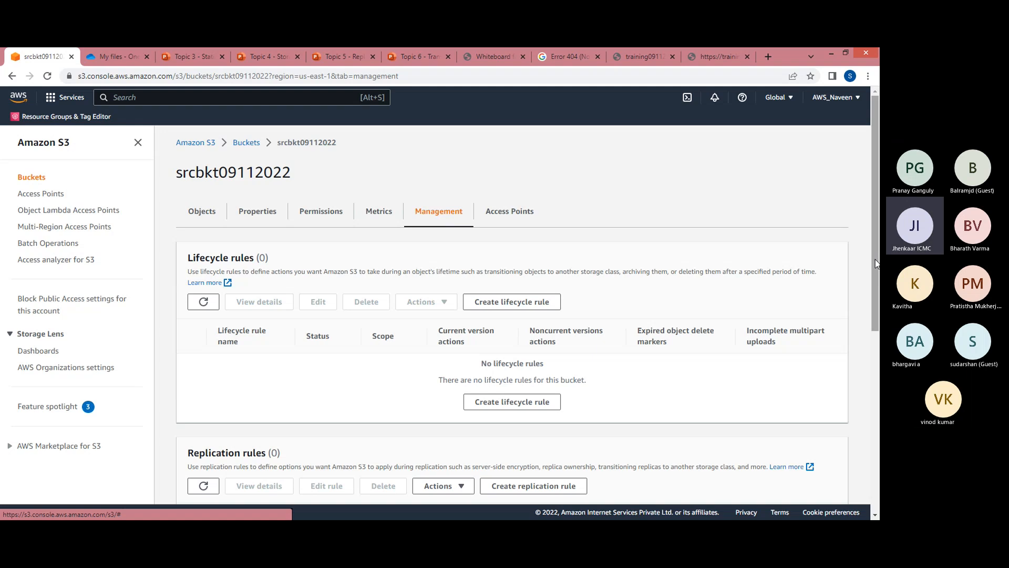
{"action": "left_click_drag", "start_coordinate": [877, 259], "coordinate": [879, 307]}
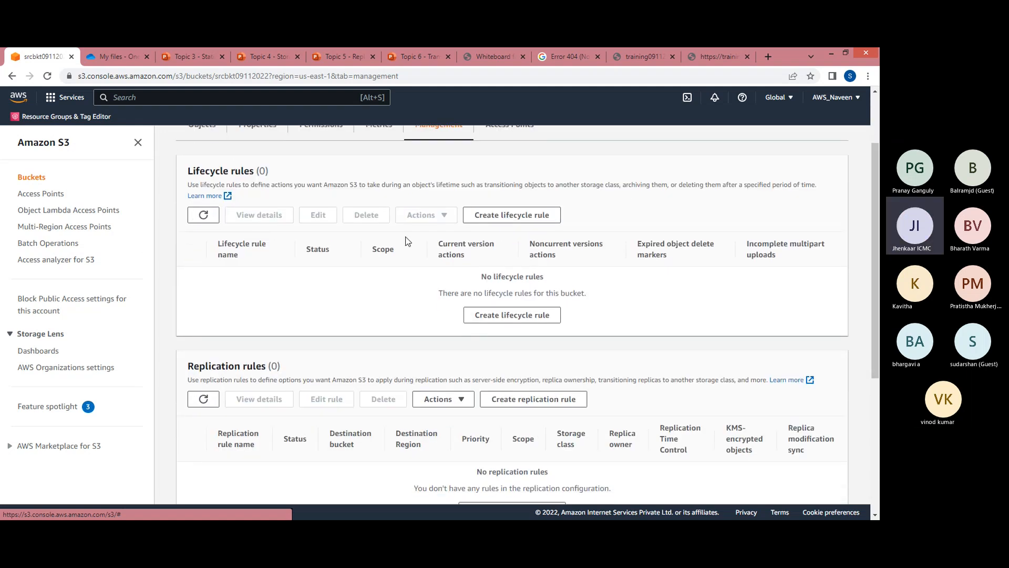
{"action": "left_click_drag", "start_coordinate": [876, 270], "coordinate": [879, 315]}
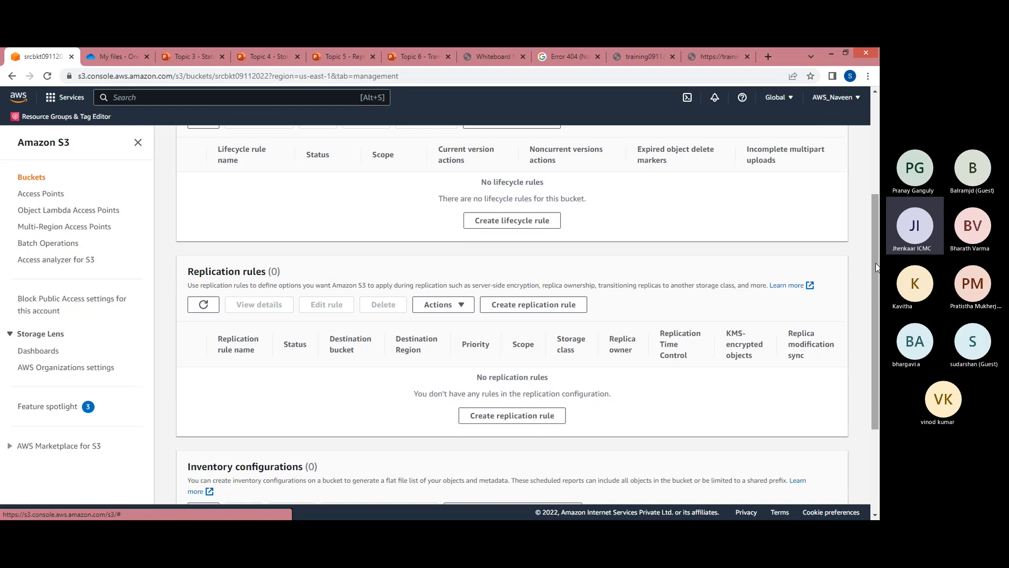
{"action": "left_click_drag", "start_coordinate": [875, 268], "coordinate": [871, 175]}
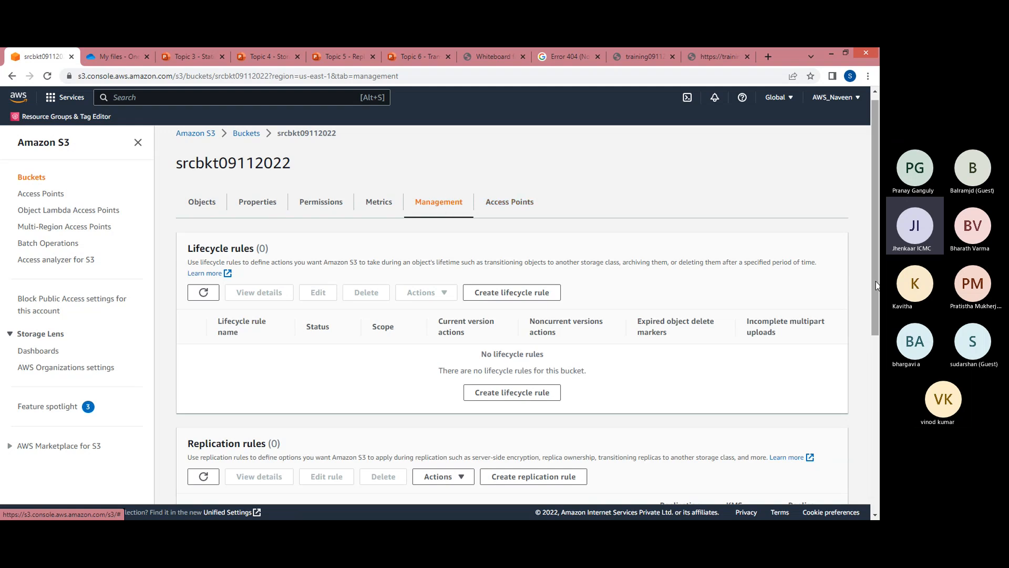
{"action": "scroll", "coordinate": [876, 285], "scroll_direction": "down", "scroll_amount": 3}
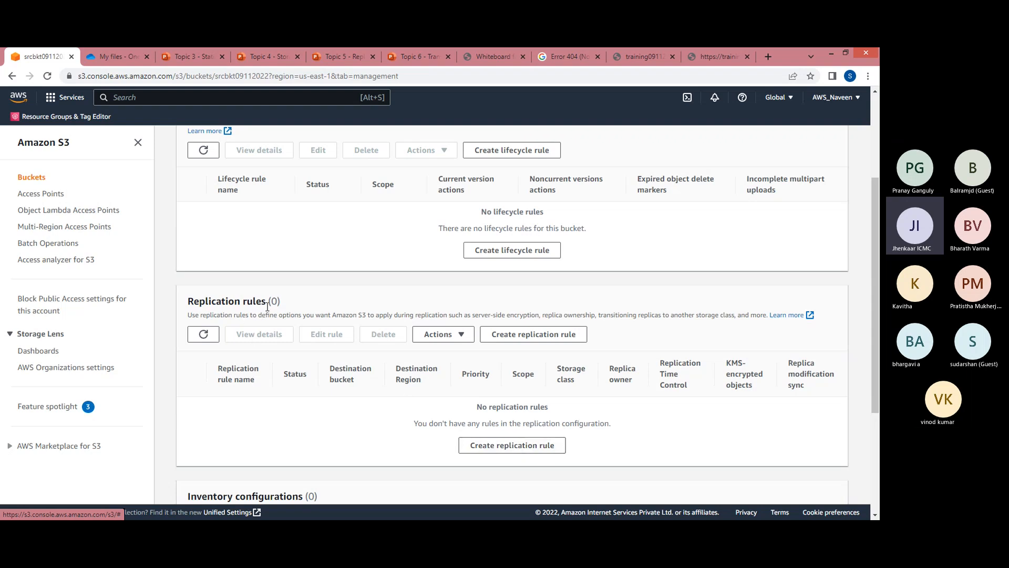
{"action": "left_click_drag", "start_coordinate": [284, 301], "coordinate": [204, 303]}
{"action": "left_click", "coordinate": [428, 374]}
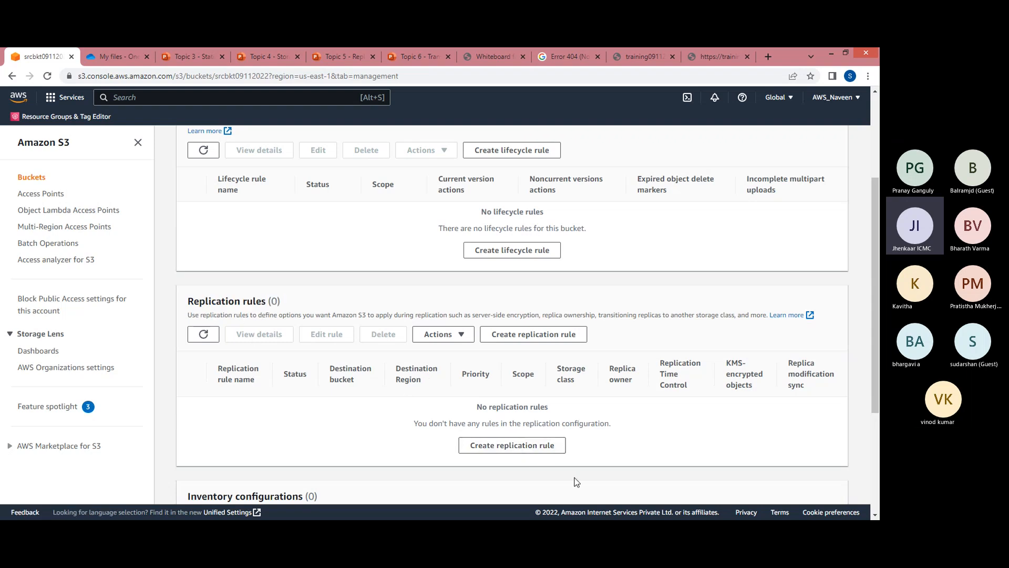
{"action": "left_click", "coordinate": [527, 445]}
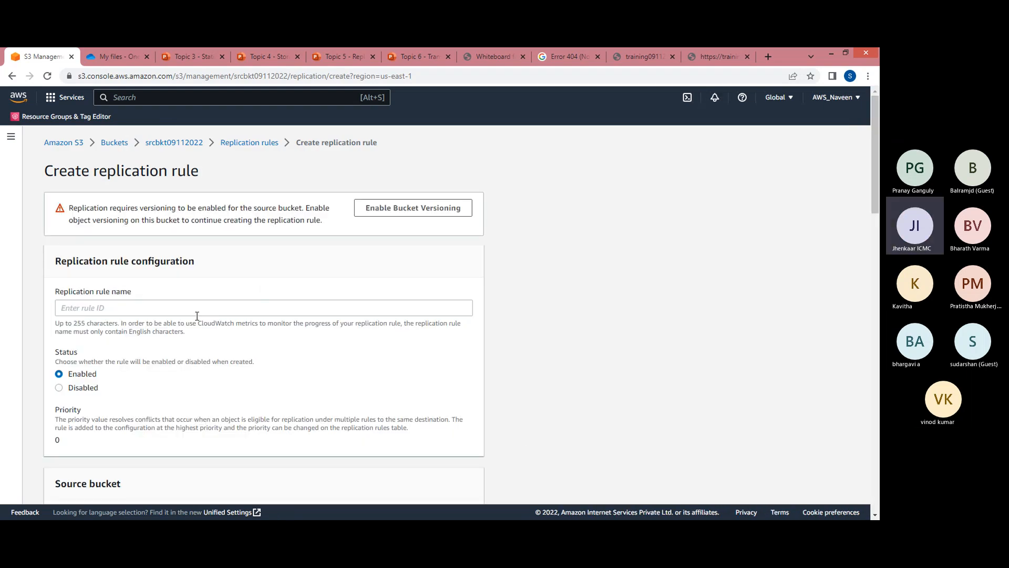
Name the replication rule "rule 1"
{"action": "left_click", "coordinate": [194, 309]}
{"action": "type", "text": "ru"}
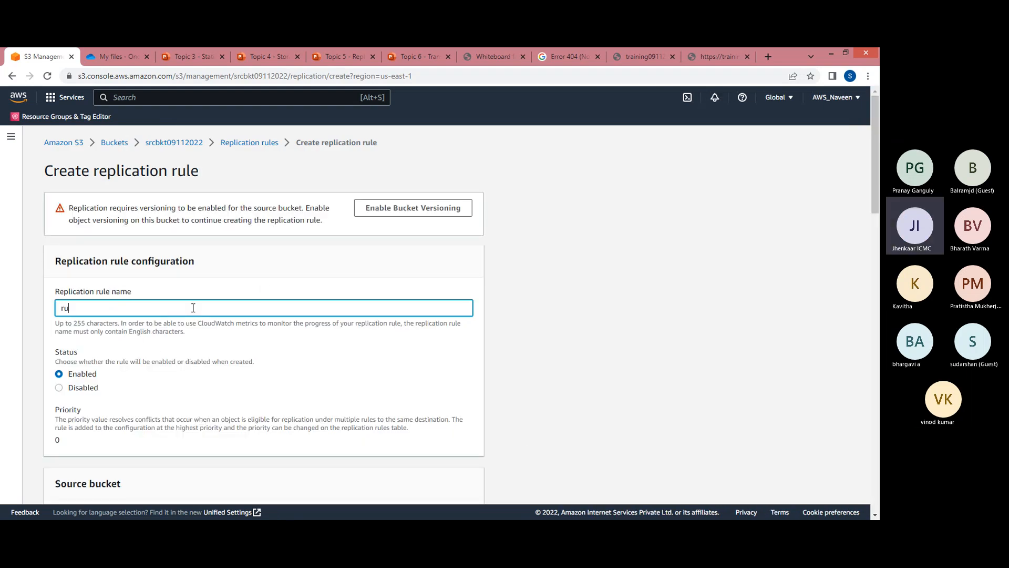
{"action": "type", "text": "le 1"}
Set the replication rule's scope to apply to all objects in the source bucket
{"action": "left_click_drag", "start_coordinate": [876, 153], "coordinate": [877, 236]}
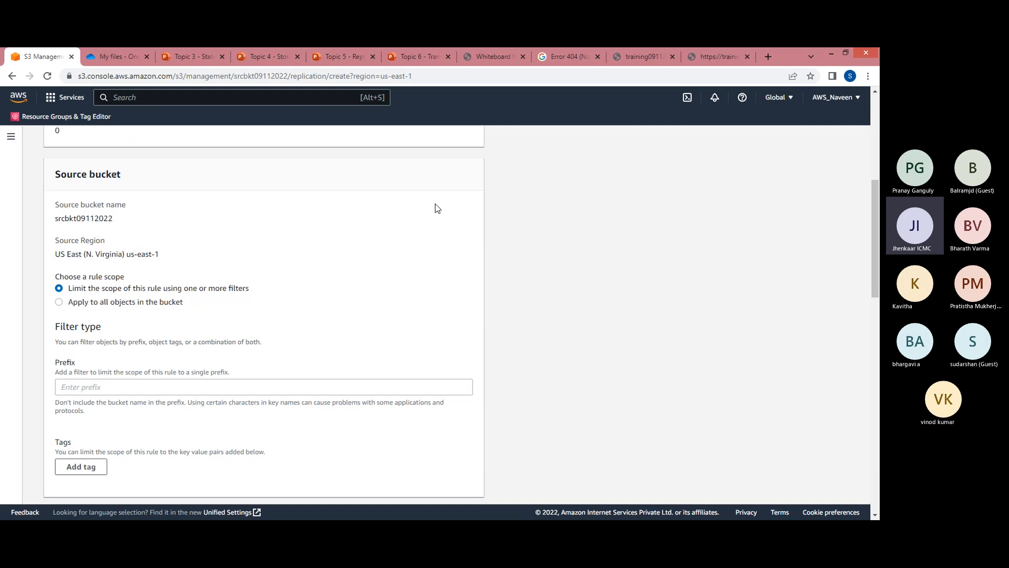
{"action": "left_click_drag", "start_coordinate": [60, 255], "coordinate": [156, 255]}
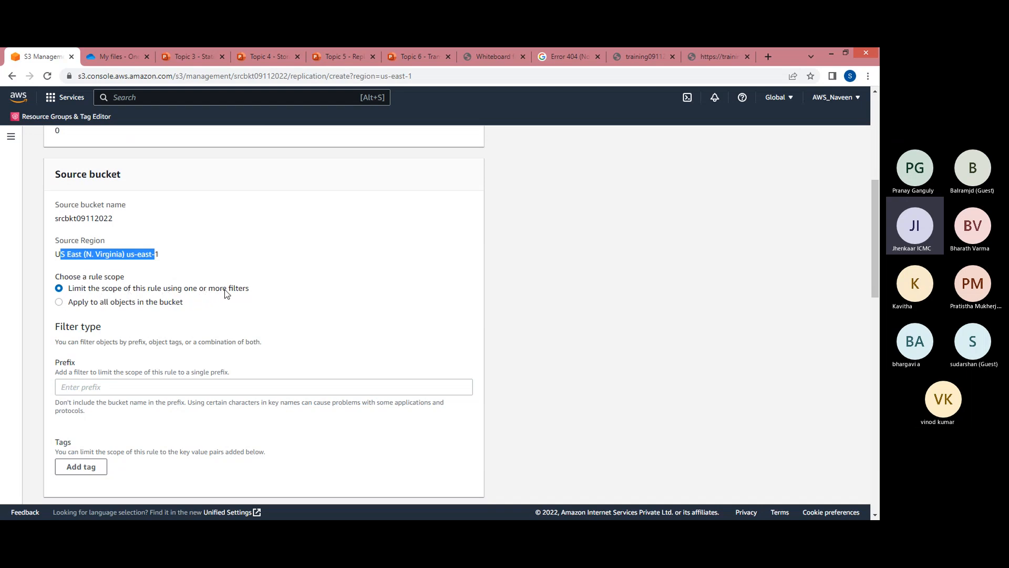
{"action": "left_click", "coordinate": [60, 302]}
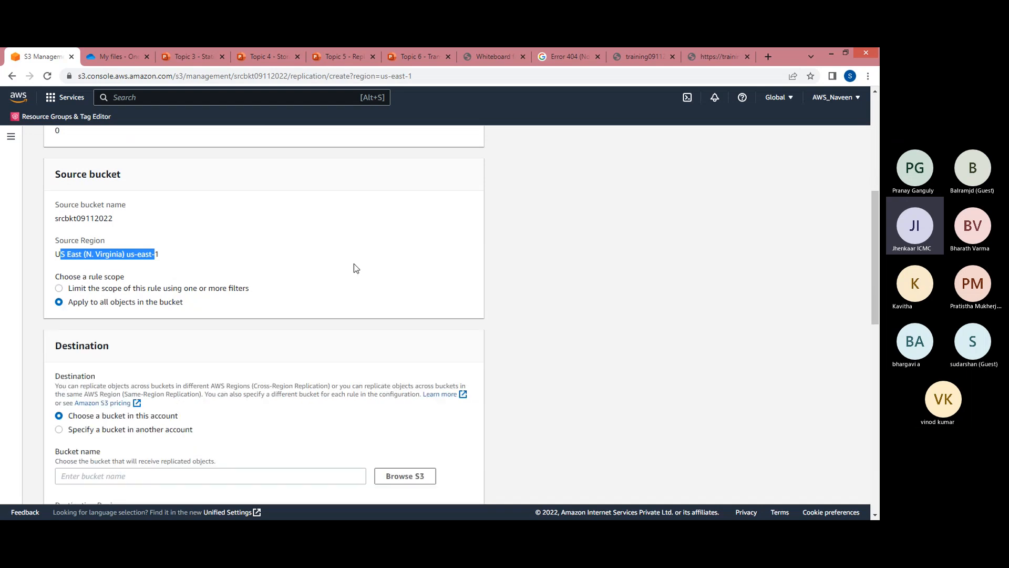
{"action": "left_click", "coordinate": [799, 264]}
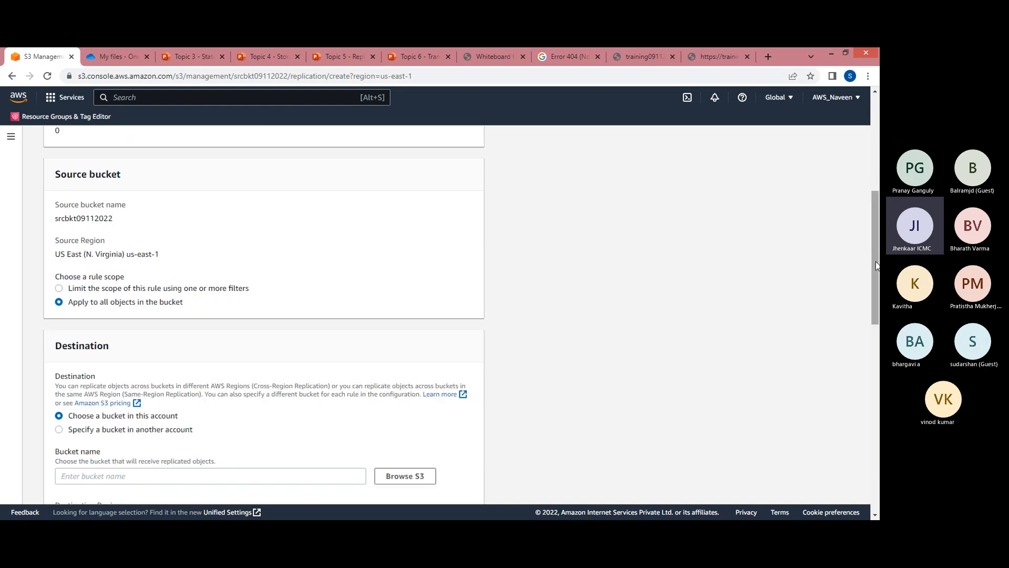
Browse the buckets in this account and choose dstnbkt09112022 as the replication destination
{"action": "left_click_drag", "start_coordinate": [875, 263], "coordinate": [876, 326]}
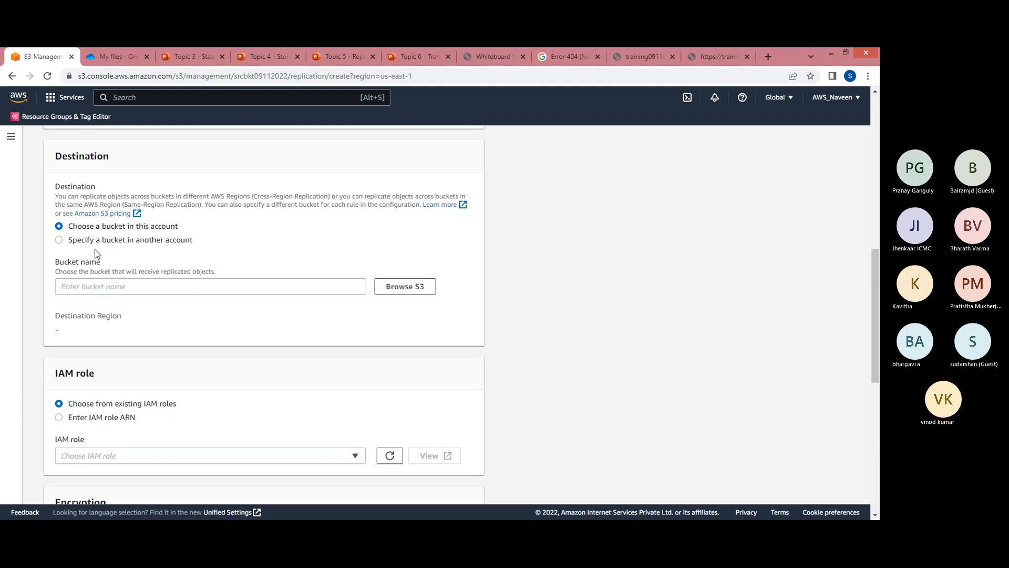
{"action": "left_click", "coordinate": [126, 285]}
{"action": "double_click", "coordinate": [85, 157]}
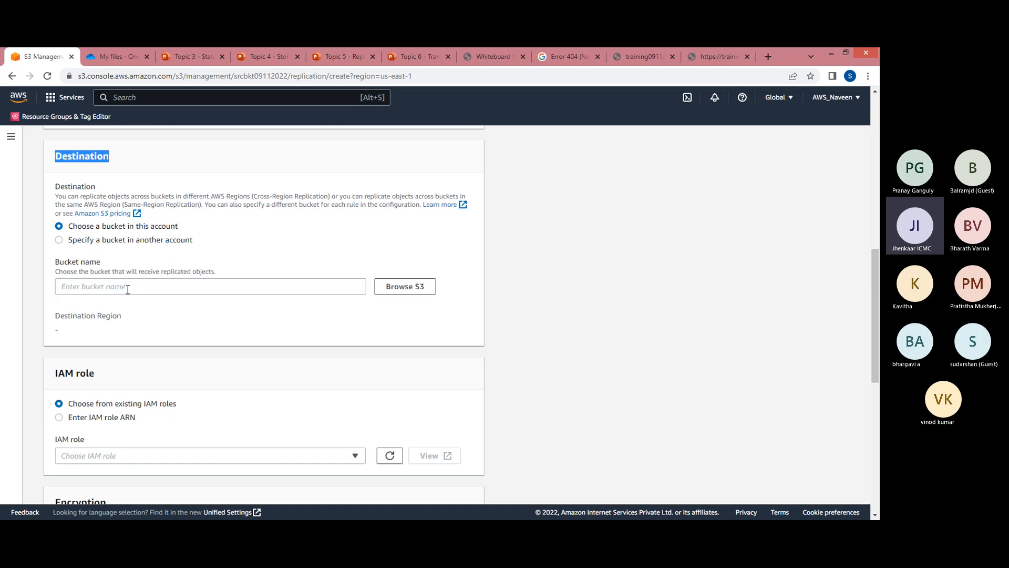
{"action": "left_click", "coordinate": [409, 295]}
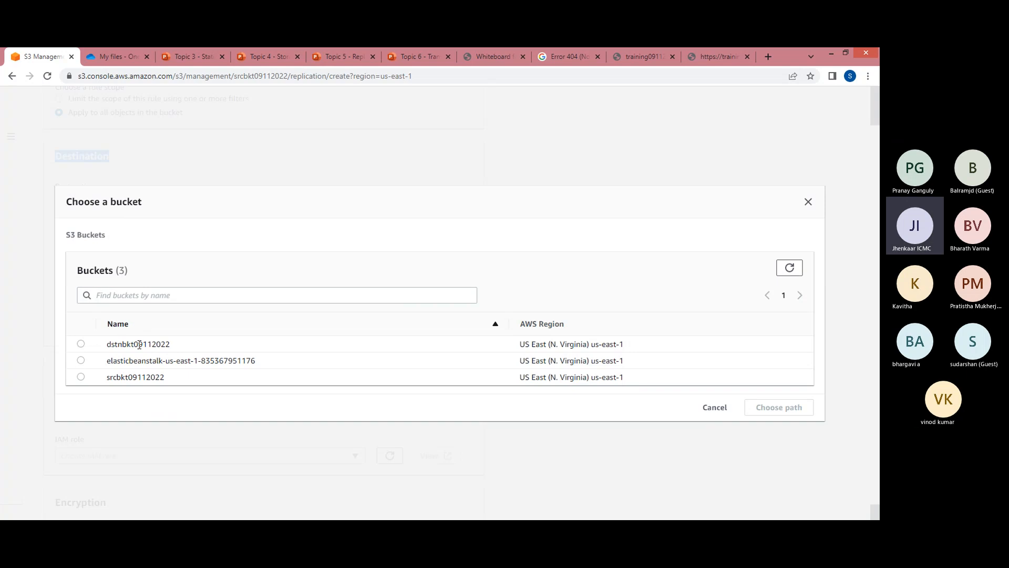
{"action": "left_click", "coordinate": [81, 344]}
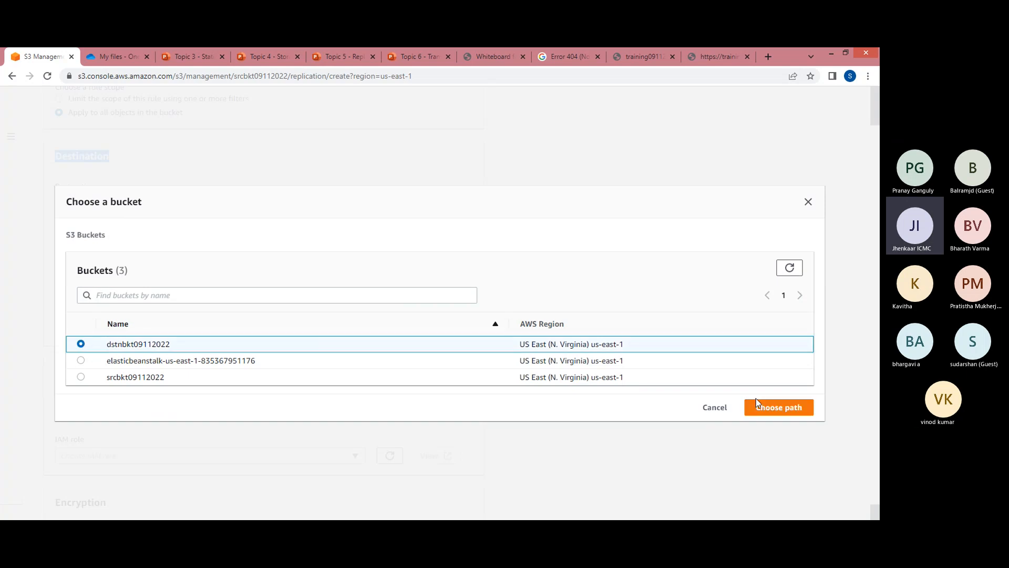
{"action": "left_click", "coordinate": [783, 409]}
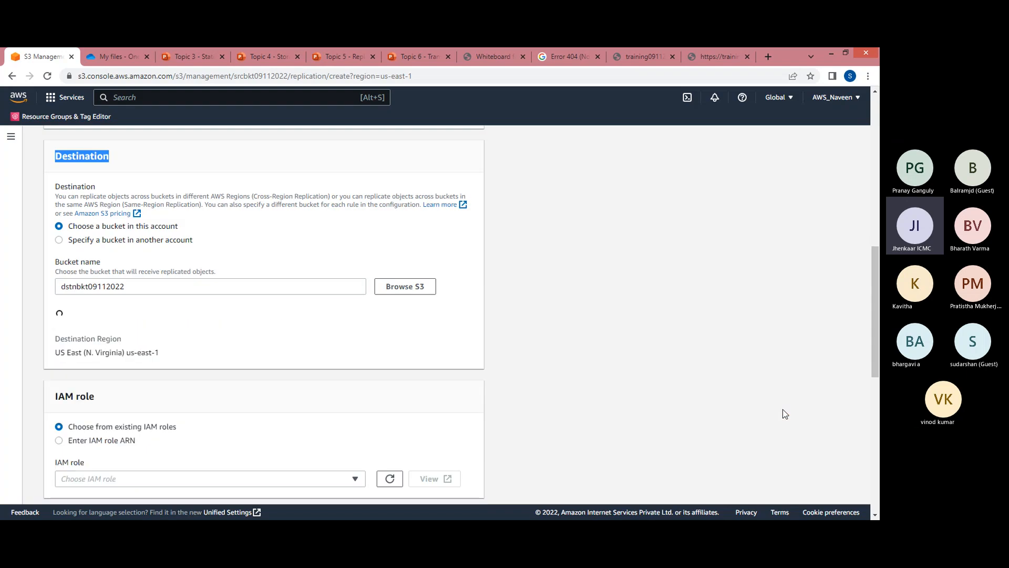
{"action": "scroll", "coordinate": [878, 327], "scroll_direction": "down", "scroll_amount": 3}
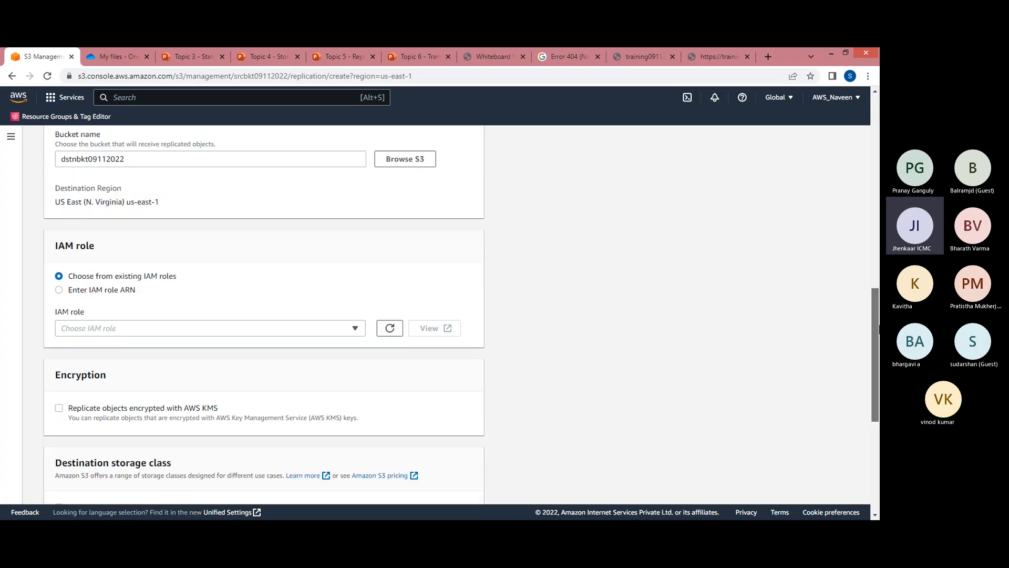
{"action": "scroll", "coordinate": [878, 327], "scroll_direction": "down", "scroll_amount": 1}
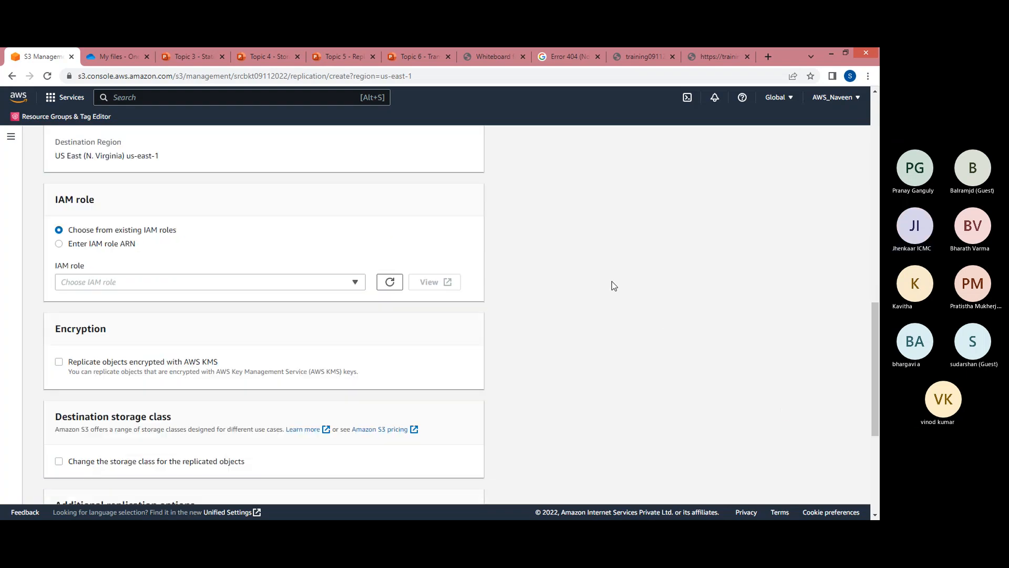
Set the replication rule's IAM role to Create new role from the existing-roles option and try to save the rule
{"action": "left_click", "coordinate": [97, 245]}
{"action": "left_click", "coordinate": [106, 234]}
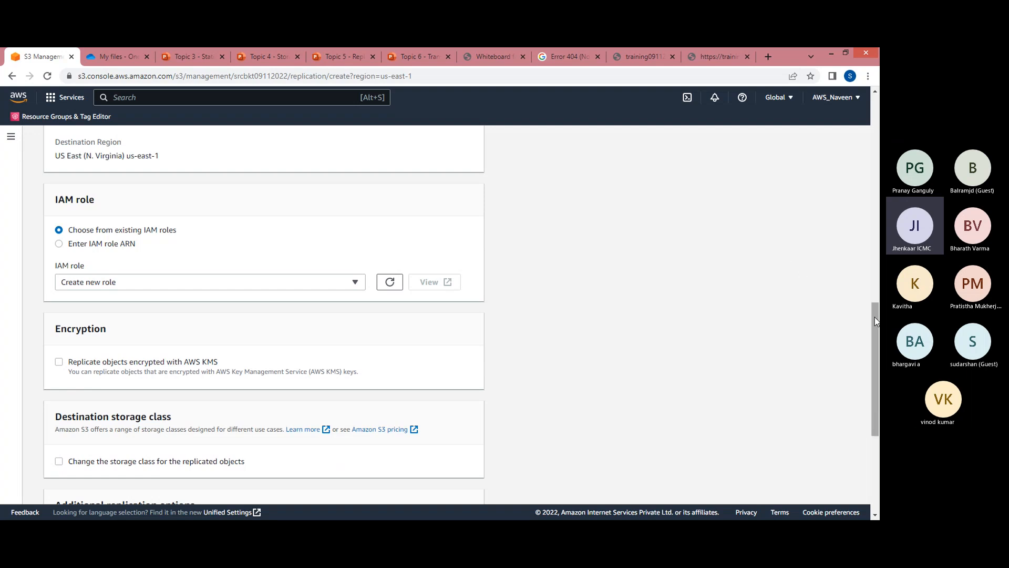
{"action": "left_click", "coordinate": [103, 244]}
{"action": "left_click", "coordinate": [104, 230]}
{"action": "left_click_drag", "start_coordinate": [876, 338], "coordinate": [873, 414]}
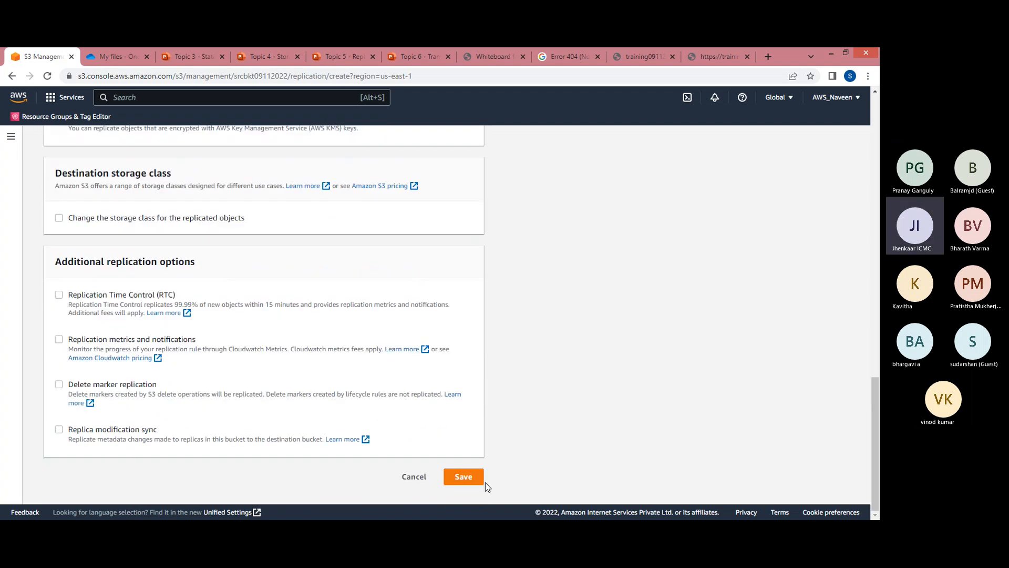
{"action": "left_click", "coordinate": [463, 476]}
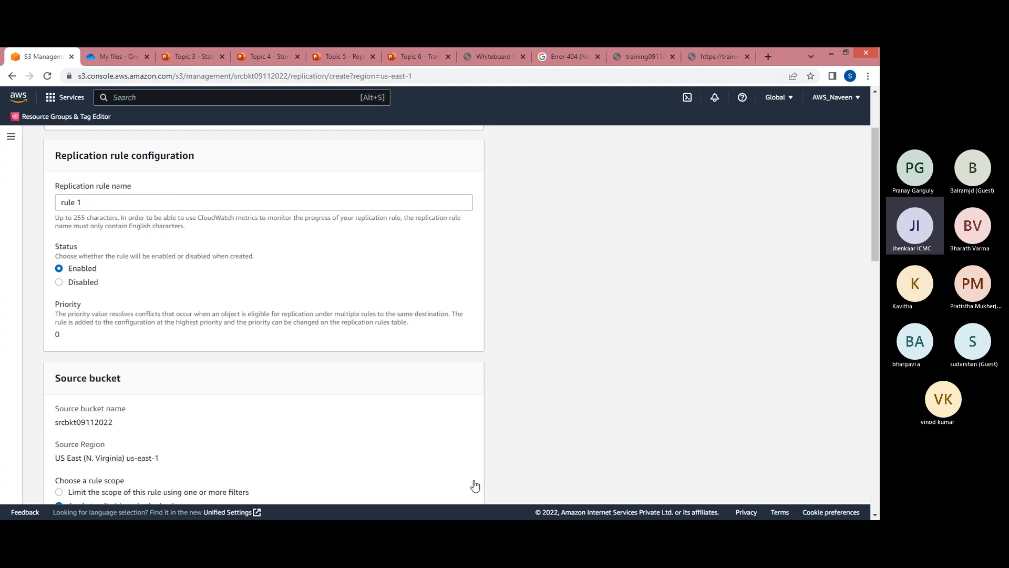
Enable bucket versioning on the source bucket from the replication rule form and dismiss the notification
{"action": "left_click_drag", "start_coordinate": [872, 224], "coordinate": [879, 475]}
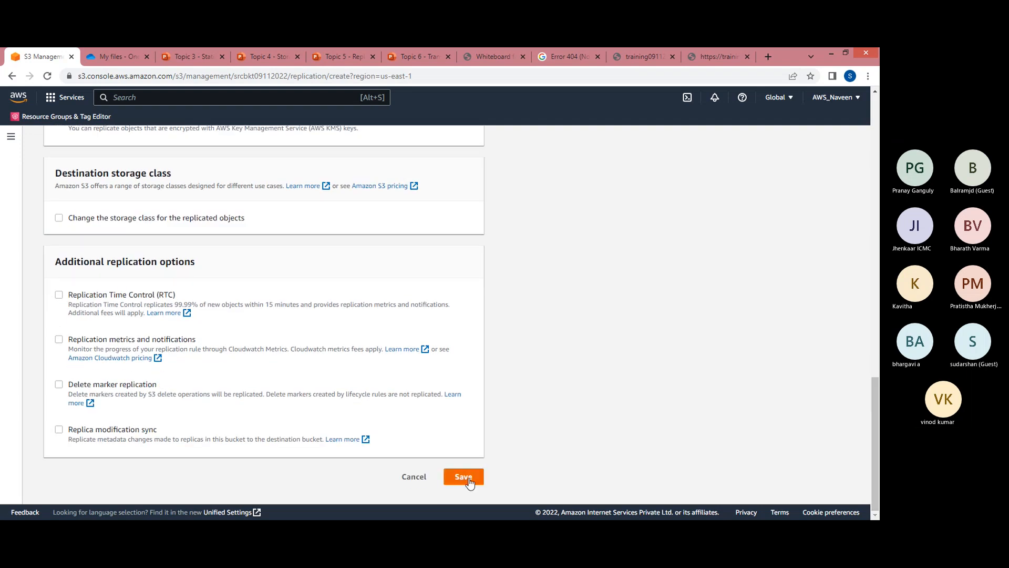
{"action": "scroll", "coordinate": [469, 480], "scroll_direction": "up", "scroll_amount": 13}
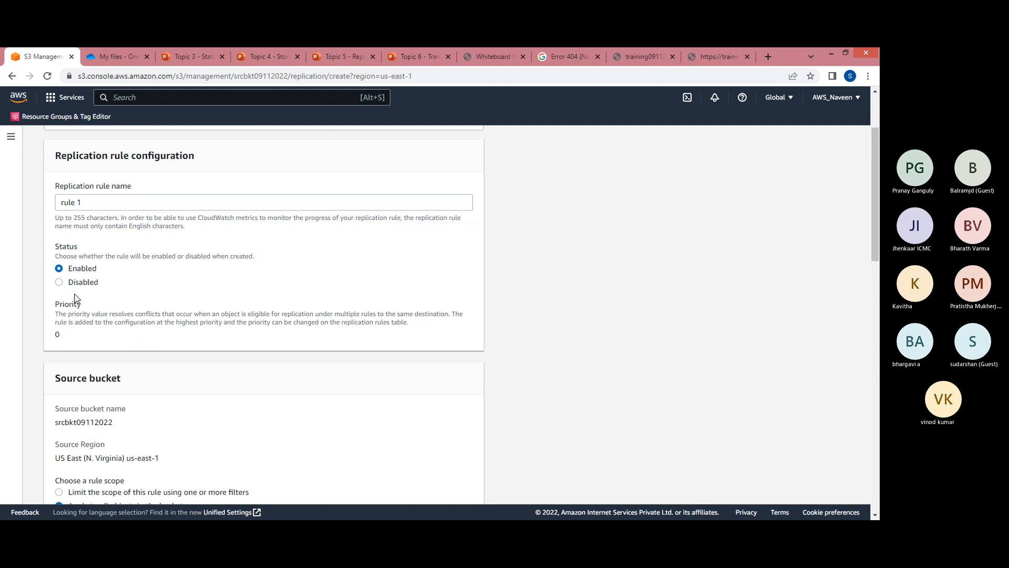
{"action": "left_click_drag", "start_coordinate": [876, 181], "coordinate": [874, 153]}
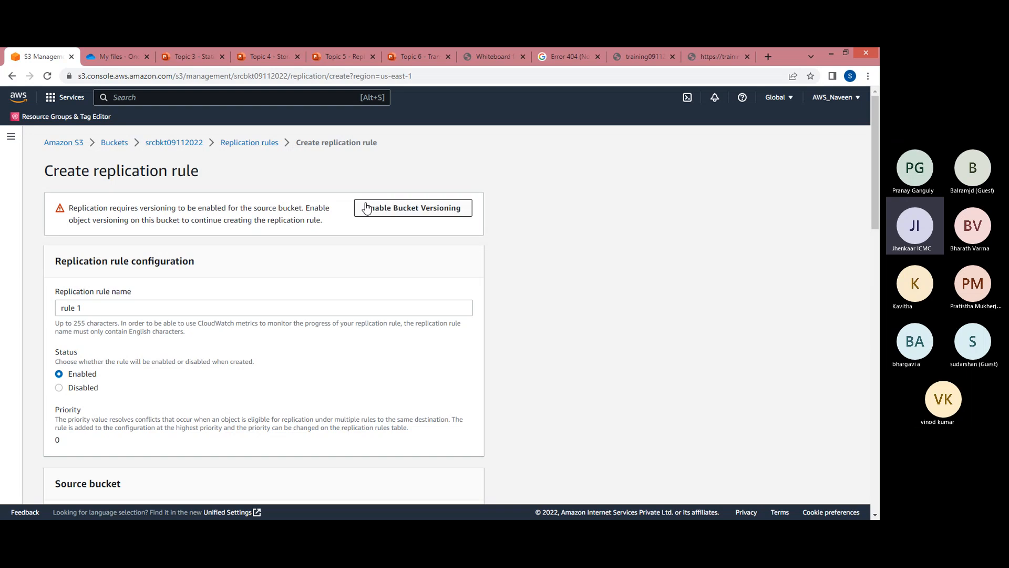
{"action": "left_click", "coordinate": [419, 209]}
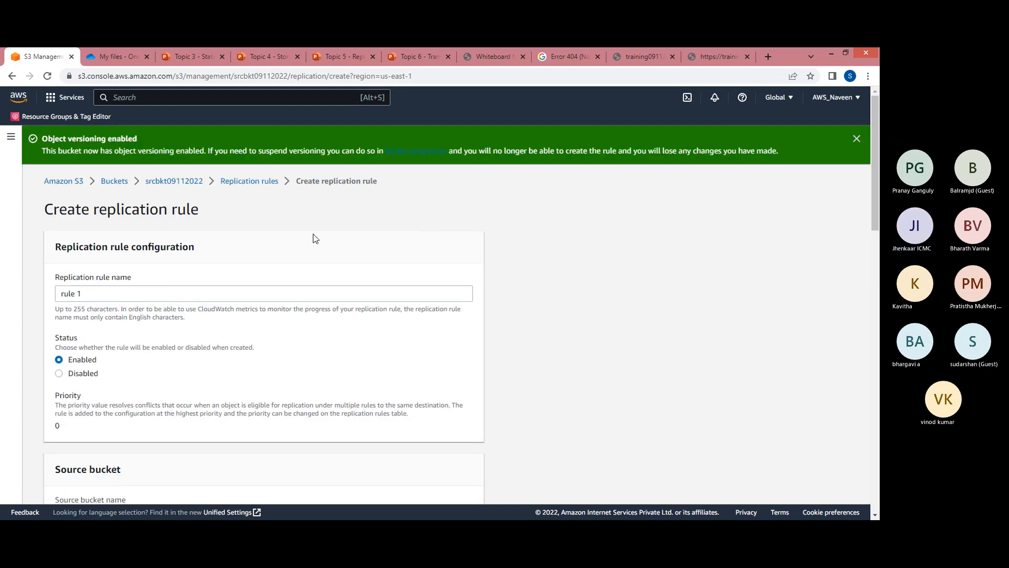
{"action": "left_click", "coordinate": [856, 138]}
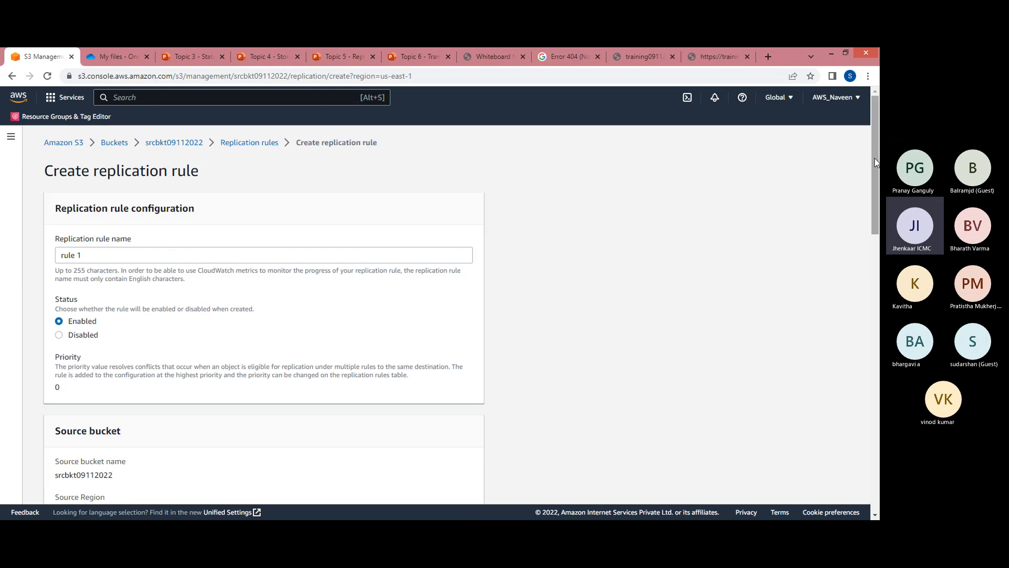
Save the replication rule and choose to replicate existing objects
{"action": "left_click_drag", "start_coordinate": [876, 164], "coordinate": [878, 453]}
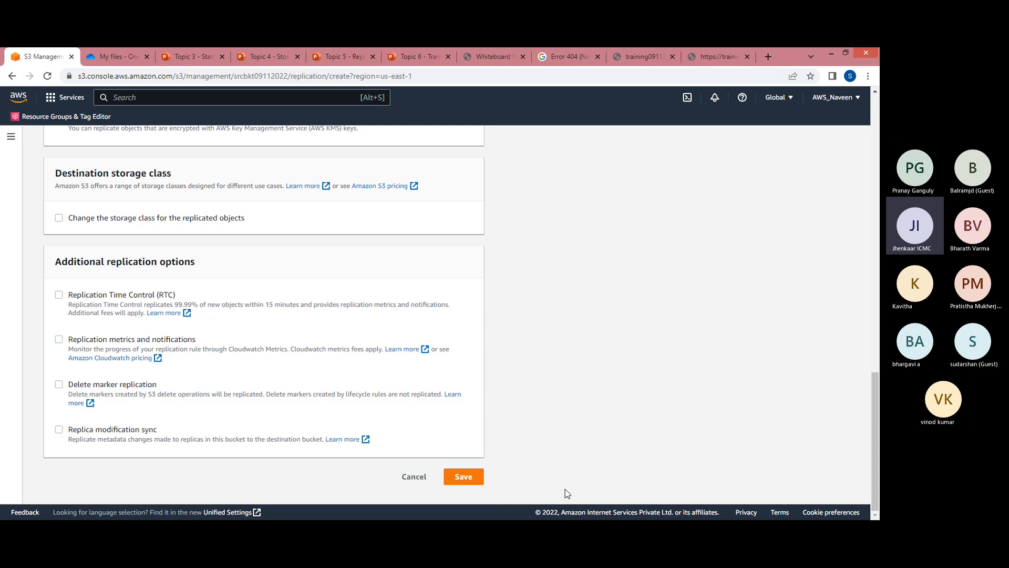
{"action": "left_click", "coordinate": [465, 478]}
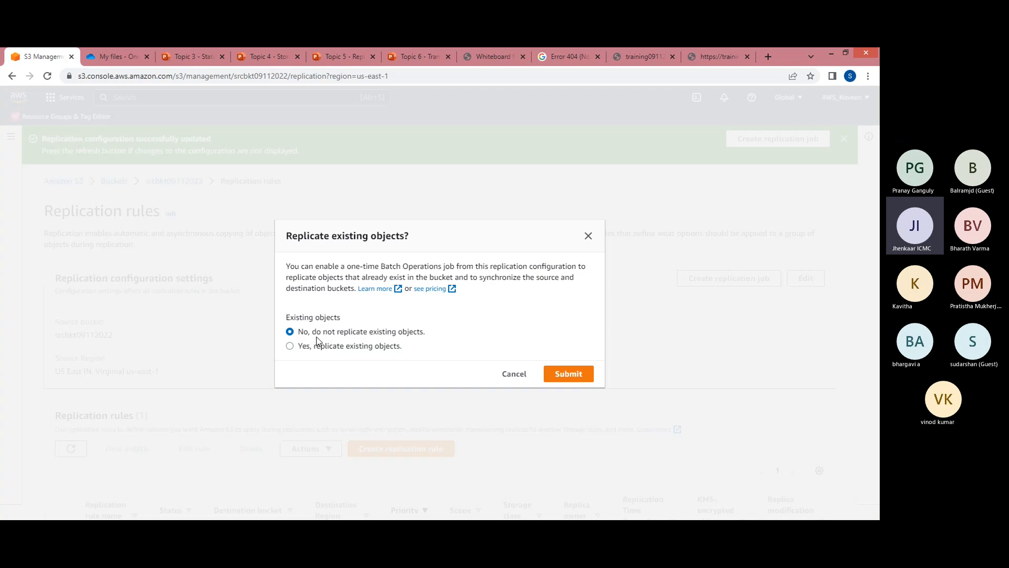
{"action": "left_click", "coordinate": [290, 346]}
{"action": "left_click", "coordinate": [578, 374]}
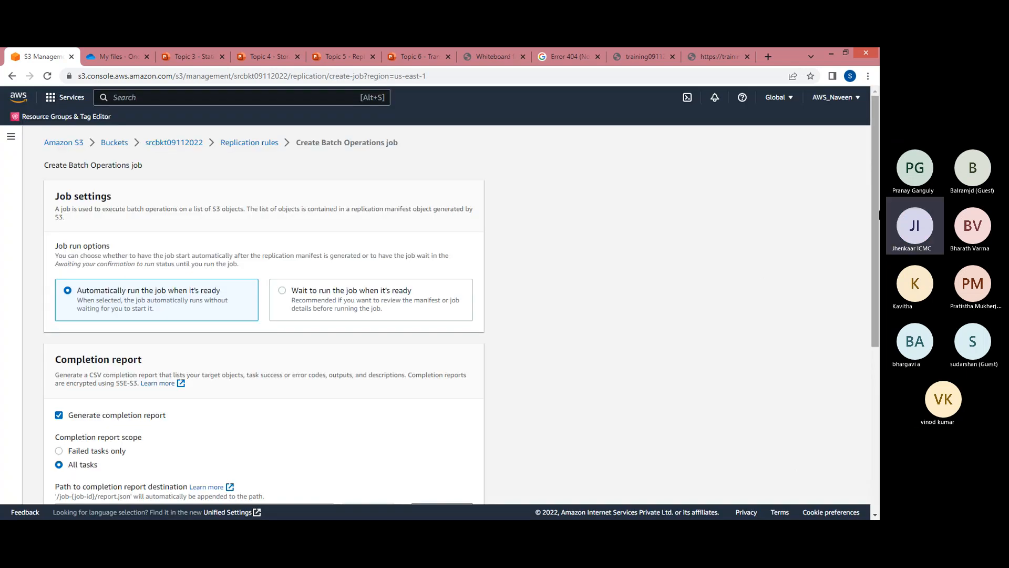
Create the batch replication job with s3://dstnbkt09112022 as the completion report destination and a new IAM role
{"action": "scroll", "coordinate": [877, 265], "scroll_direction": "down", "scroll_amount": 1}
{"action": "scroll", "coordinate": [876, 265], "scroll_direction": "down", "scroll_amount": 3}
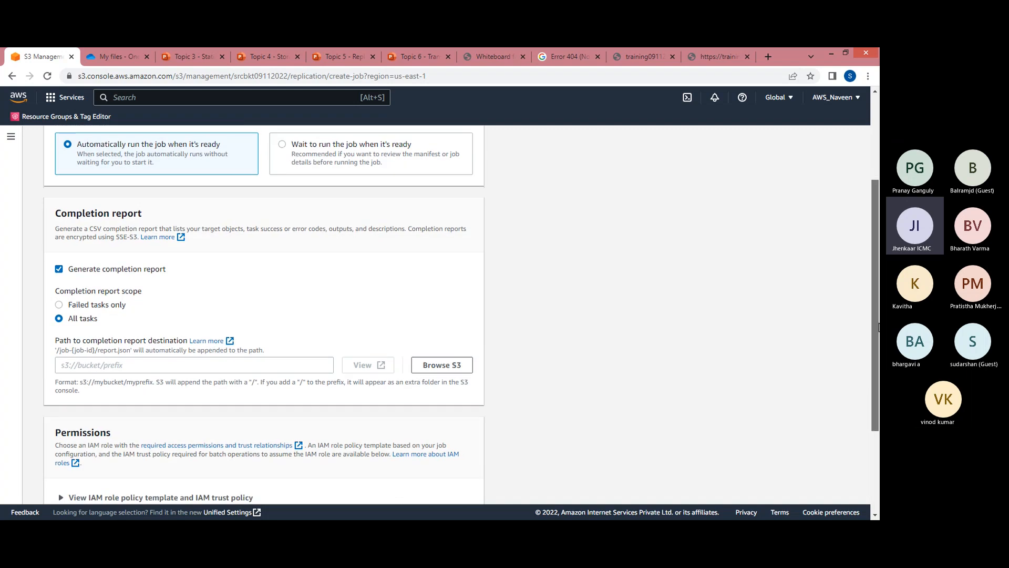
{"action": "left_click", "coordinate": [442, 312]}
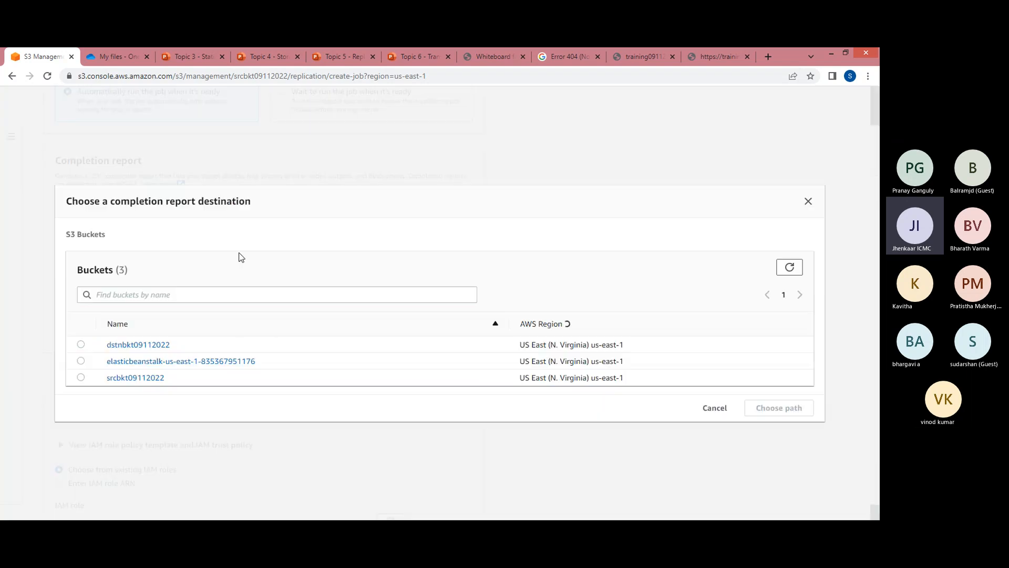
{"action": "left_click", "coordinate": [80, 345]}
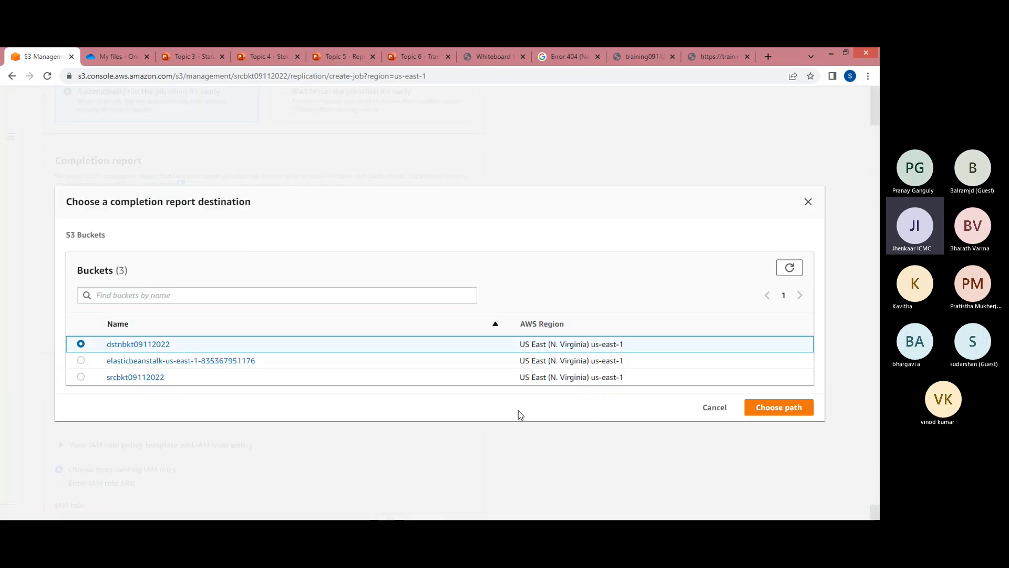
{"action": "left_click", "coordinate": [785, 407]}
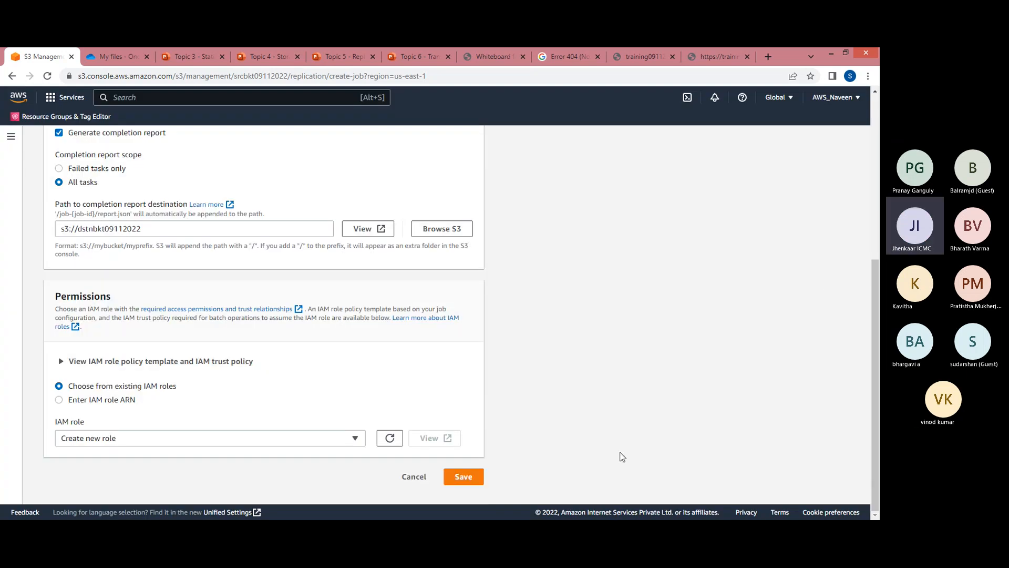
{"action": "left_click", "coordinate": [464, 477]}
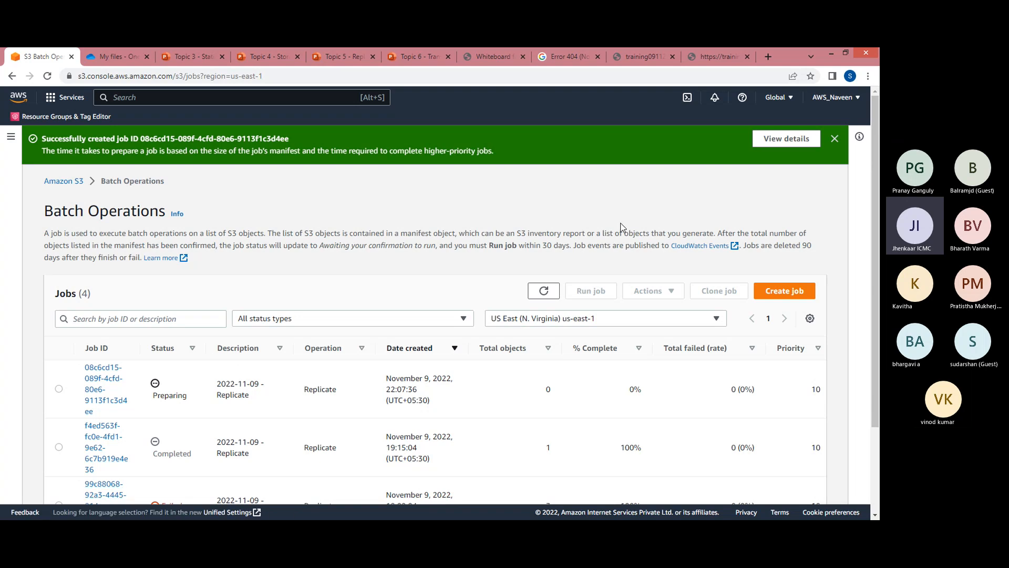
Refresh the batch jobs list and check the objects in dstnbkt09112022
{"action": "left_click", "coordinate": [544, 290]}
{"action": "left_click", "coordinate": [66, 182]}
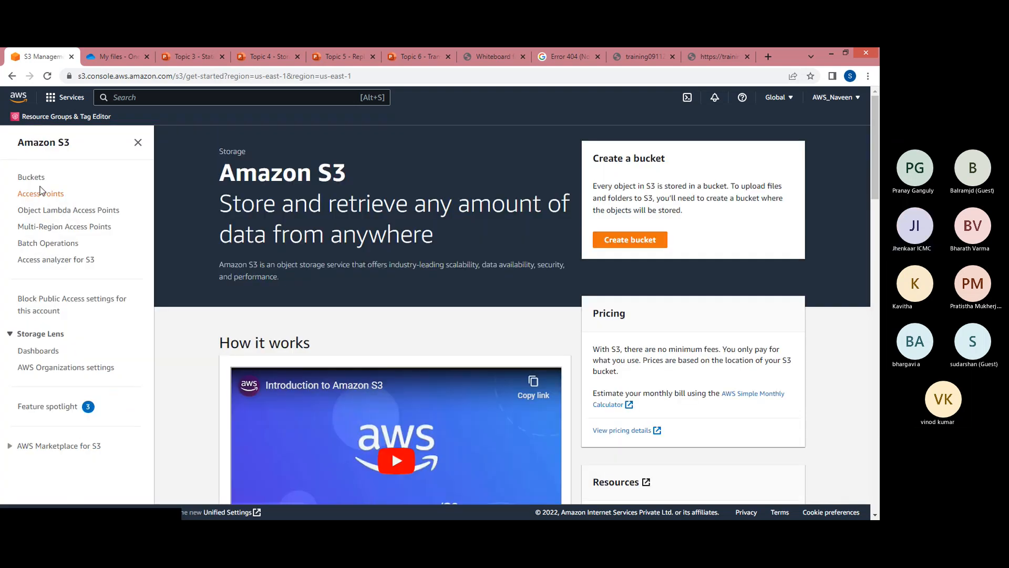
{"action": "left_click", "coordinate": [33, 178]}
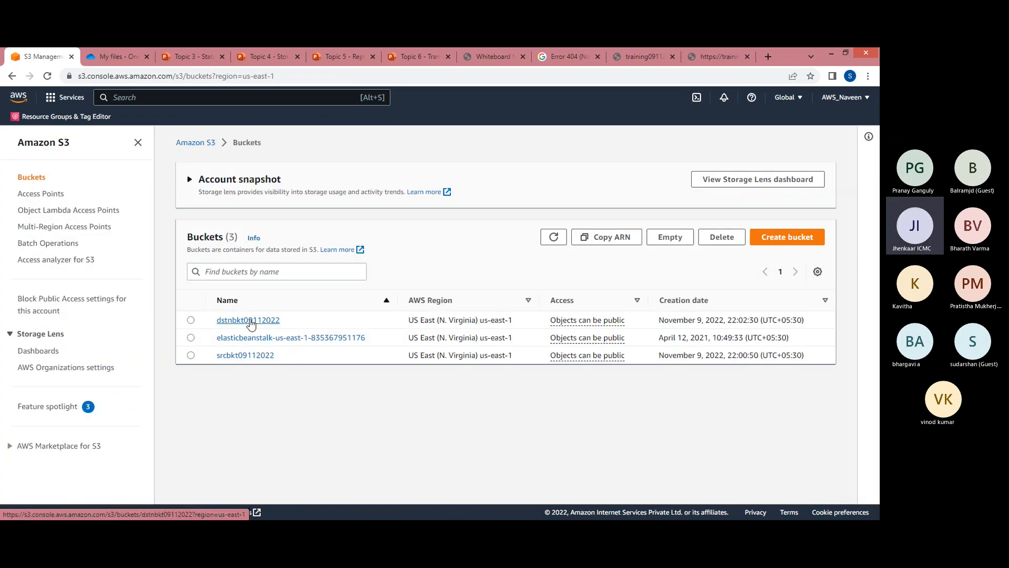
{"action": "left_click", "coordinate": [250, 322]}
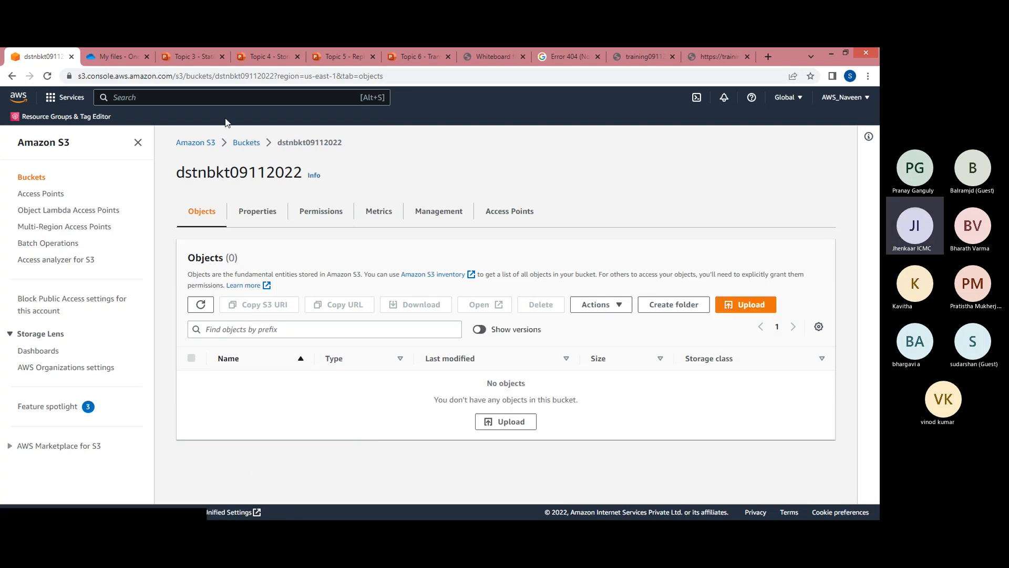
{"action": "left_click", "coordinate": [246, 142]}
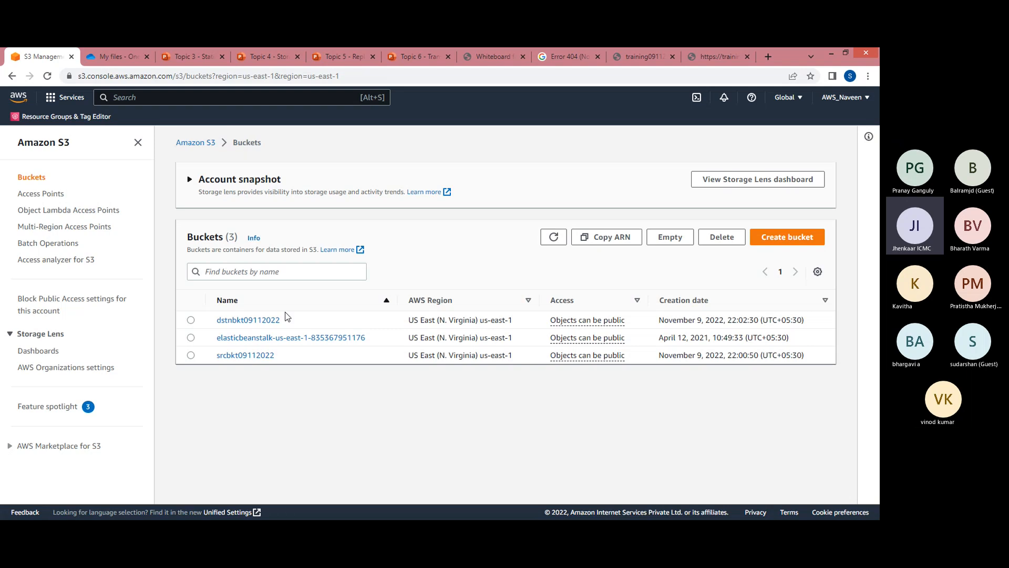
Open srcbkt09112022 and add the test text file from the Desktop to a new upload
{"action": "left_click", "coordinate": [245, 355]}
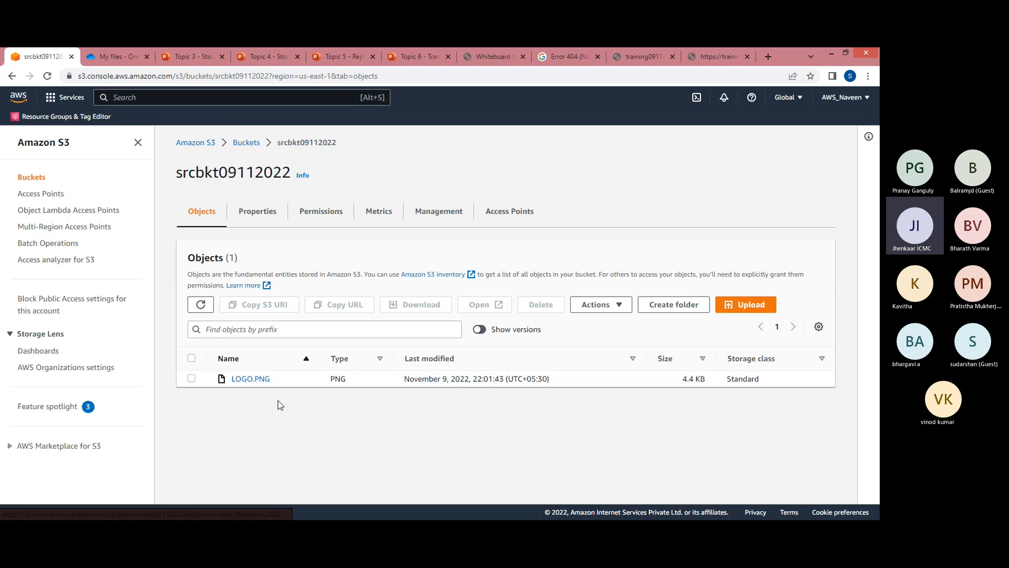
{"action": "left_click", "coordinate": [727, 306]}
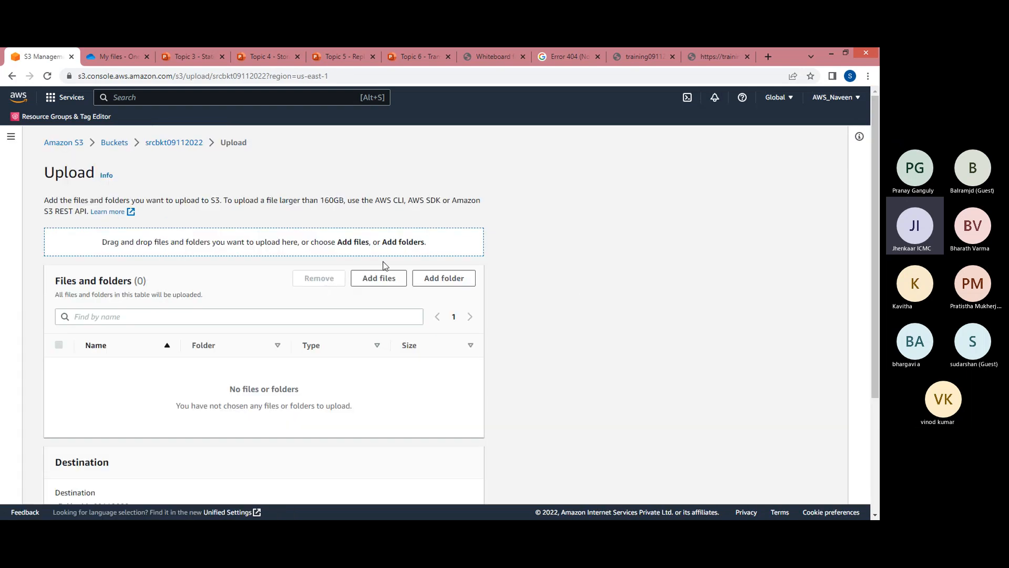
{"action": "left_click", "coordinate": [392, 281]}
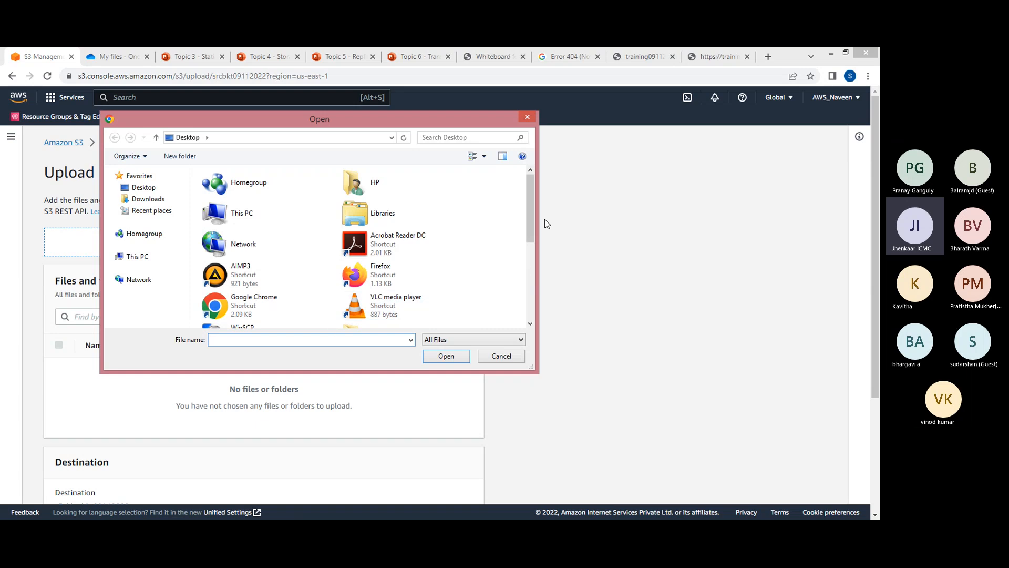
{"action": "left_click_drag", "start_coordinate": [531, 217], "coordinate": [543, 295]}
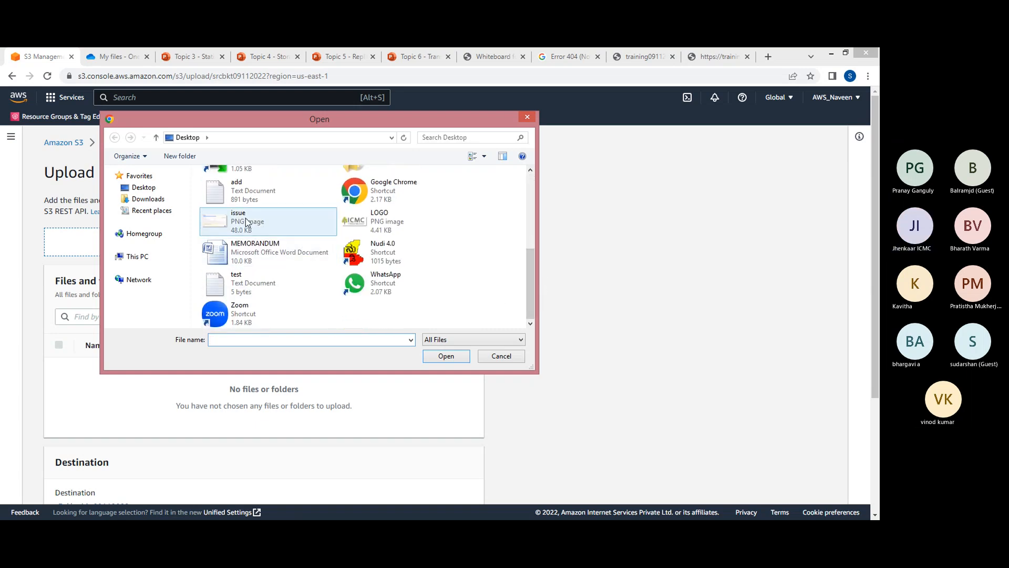
{"action": "double_click", "coordinate": [261, 283]}
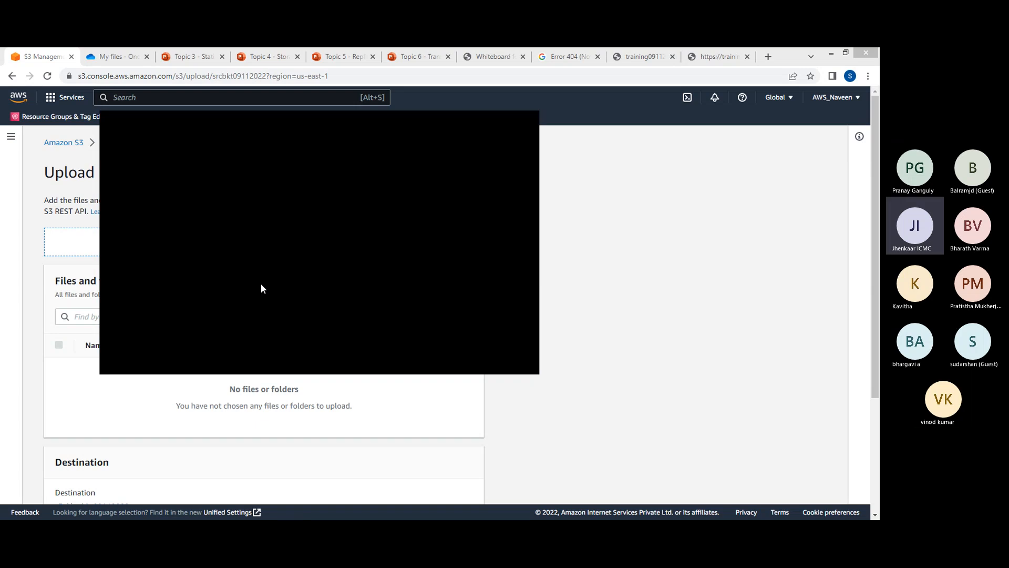
{"action": "scroll", "coordinate": [388, 430], "scroll_direction": "down", "scroll_amount": 2}
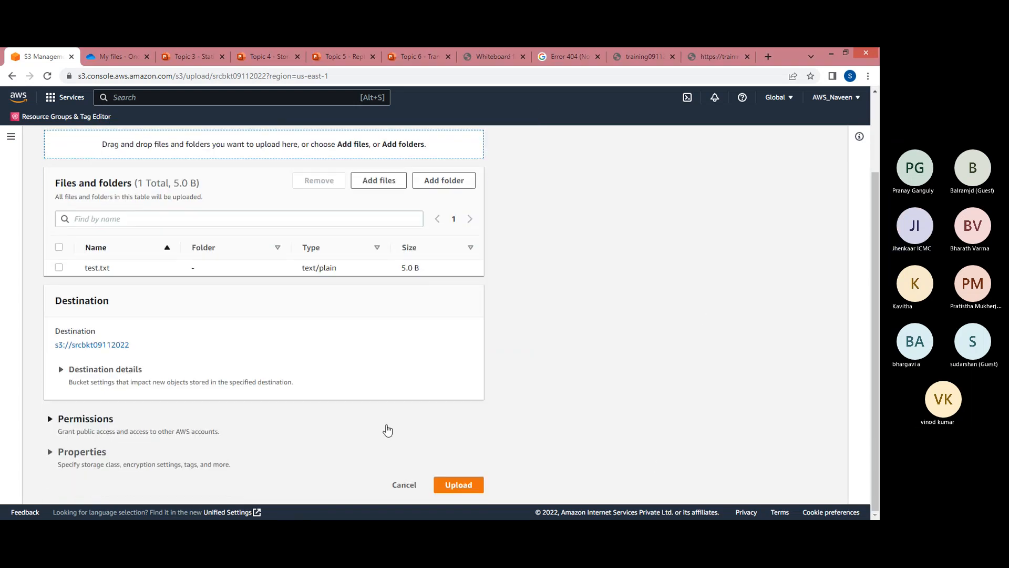
Grant public-read access to test.txt, acknowledge the risk, and upload it to srcbkt09112022
{"action": "left_click", "coordinate": [50, 419]}
{"action": "scroll", "coordinate": [339, 406], "scroll_direction": "down", "scroll_amount": 3}
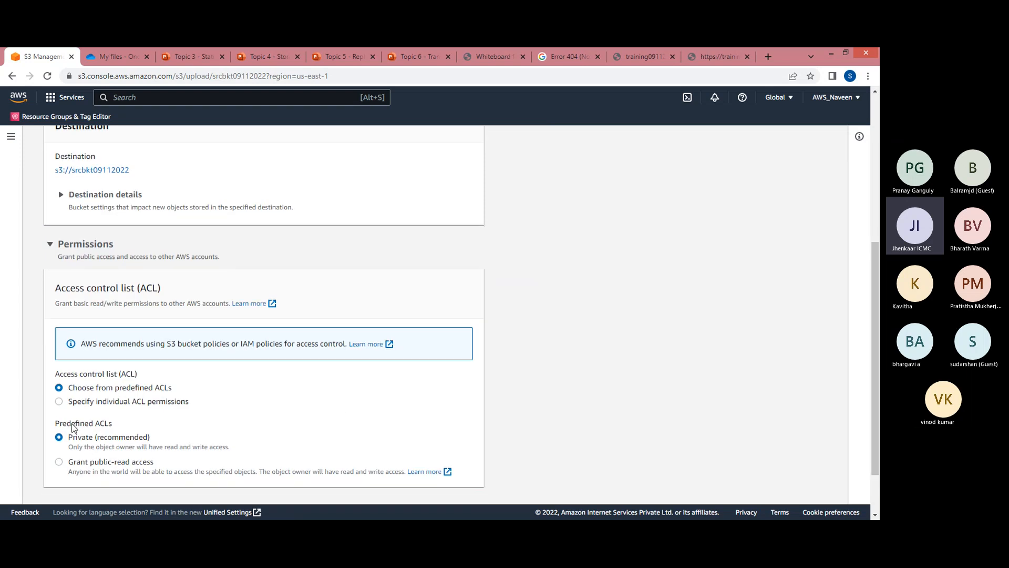
{"action": "left_click", "coordinate": [60, 462]}
{"action": "scroll", "coordinate": [877, 359], "scroll_direction": "down", "scroll_amount": 3}
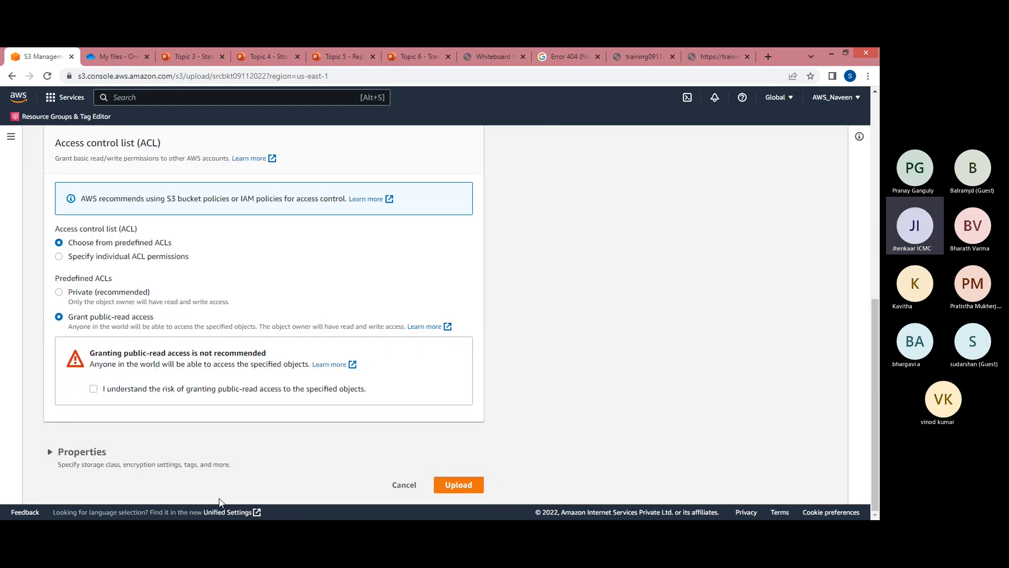
{"action": "left_click", "coordinate": [94, 389]}
{"action": "left_click", "coordinate": [467, 487]}
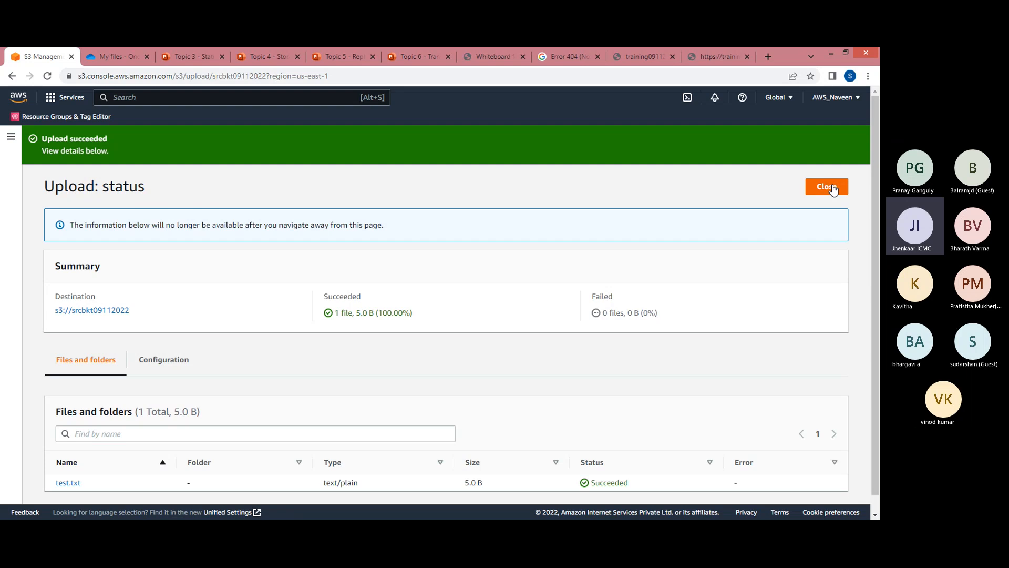
{"action": "left_click", "coordinate": [833, 189]}
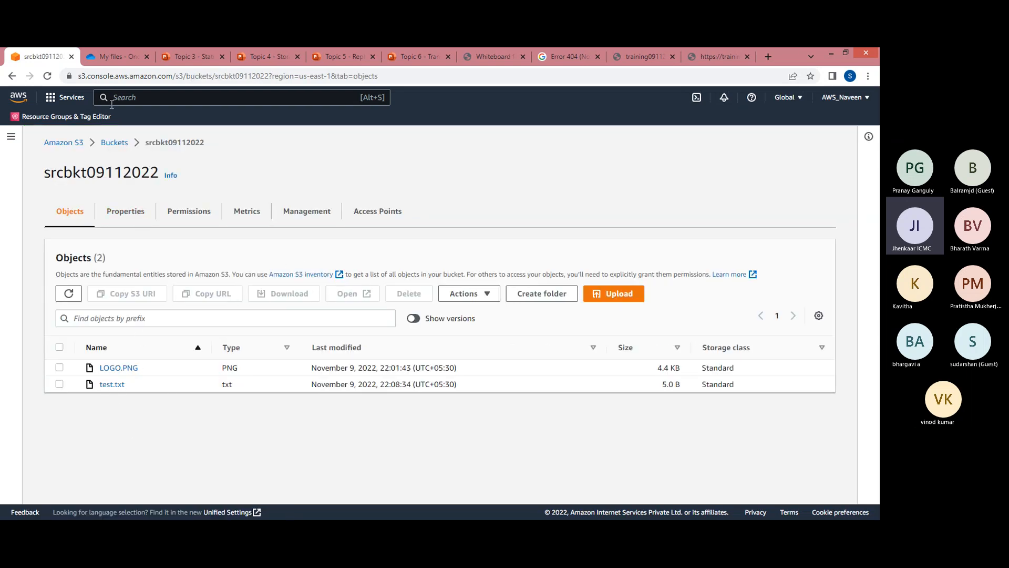
Open dstnbkt09112022, inspect the contents of the job folder, and refresh the bucket's object list for replicated files
{"action": "left_click", "coordinate": [114, 142]}
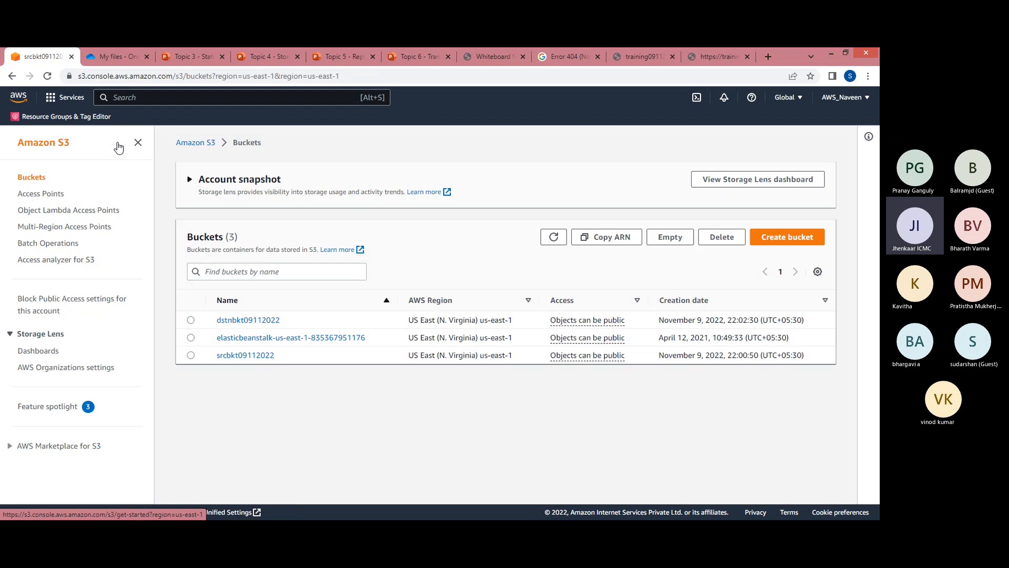
{"action": "left_click", "coordinate": [241, 323]}
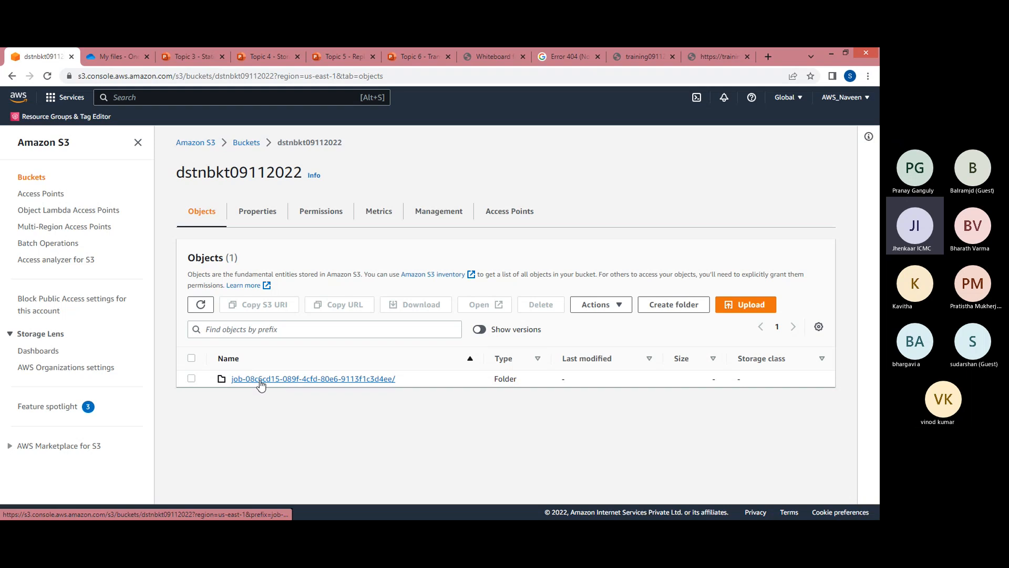
{"action": "left_click", "coordinate": [260, 380]}
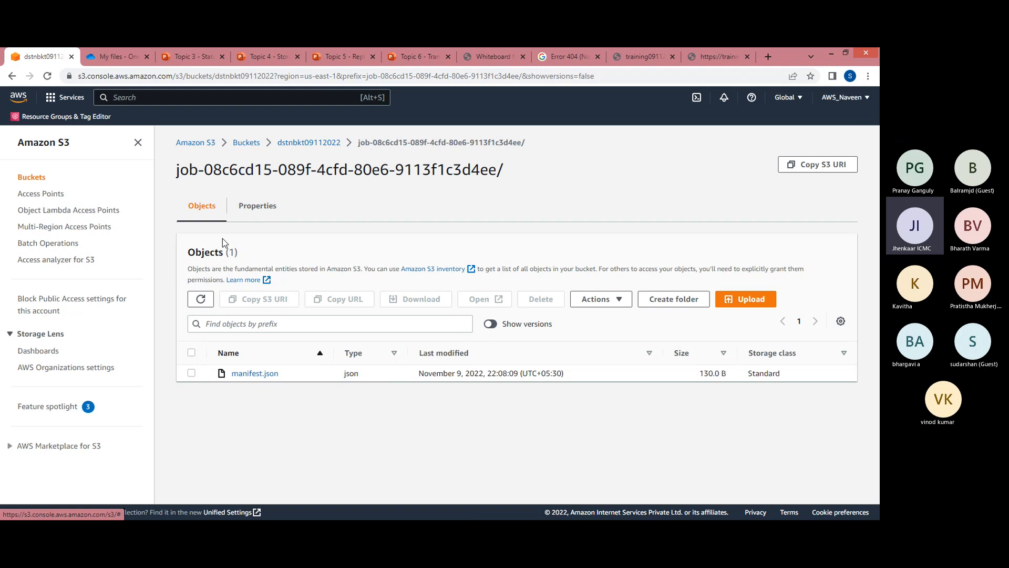
{"action": "left_click", "coordinate": [309, 143]}
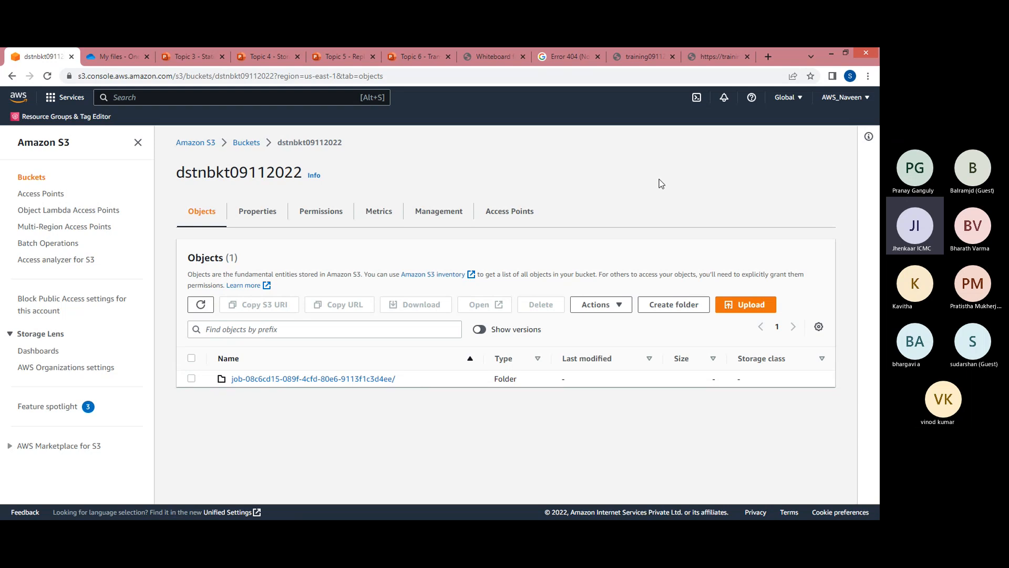
{"action": "left_click", "coordinate": [209, 308]}
{"action": "left_click", "coordinate": [210, 307]}
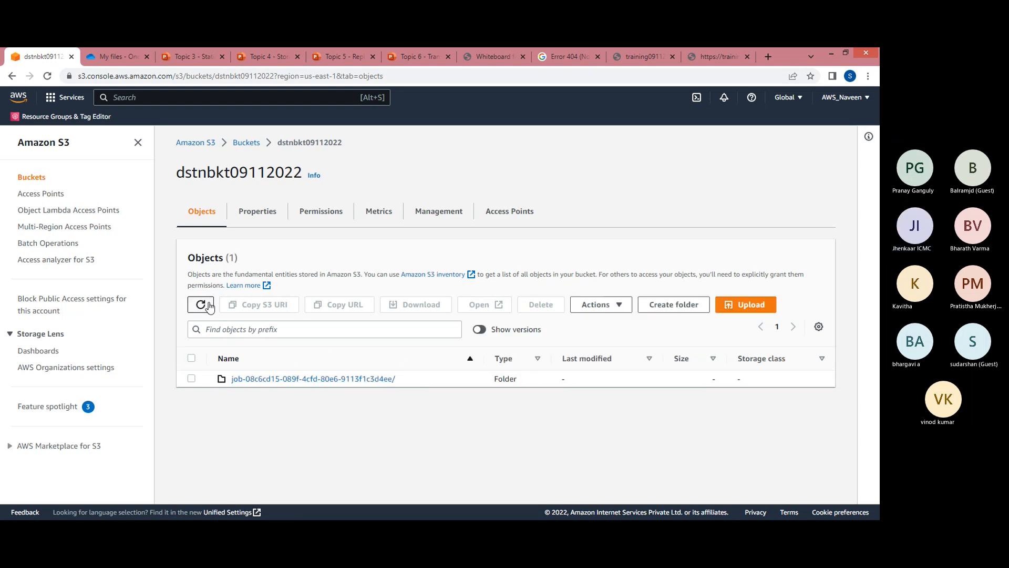
Refresh the object list of dstnbkt09112022 repeatedly to check for replicated files
{"action": "left_click", "coordinate": [210, 307]}
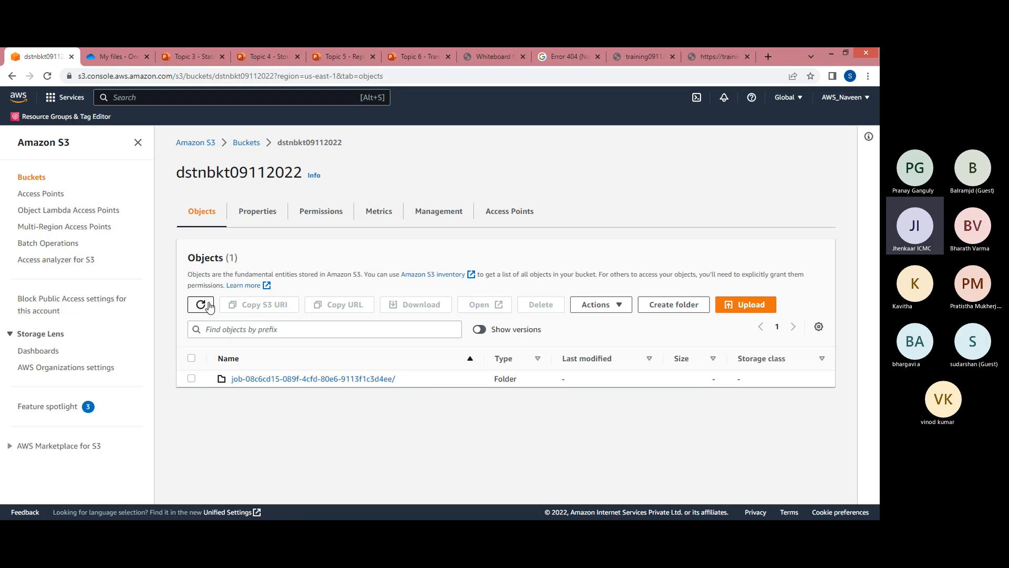
{"action": "left_click", "coordinate": [210, 308]}
{"action": "left_click", "coordinate": [209, 308]}
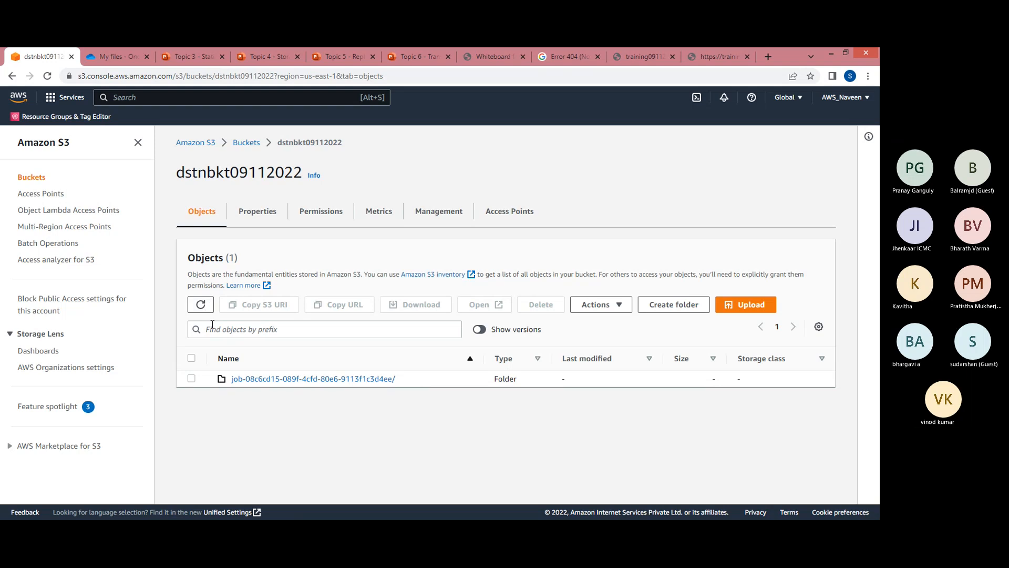
{"action": "left_click", "coordinate": [201, 309]}
{"action": "left_click", "coordinate": [201, 308]}
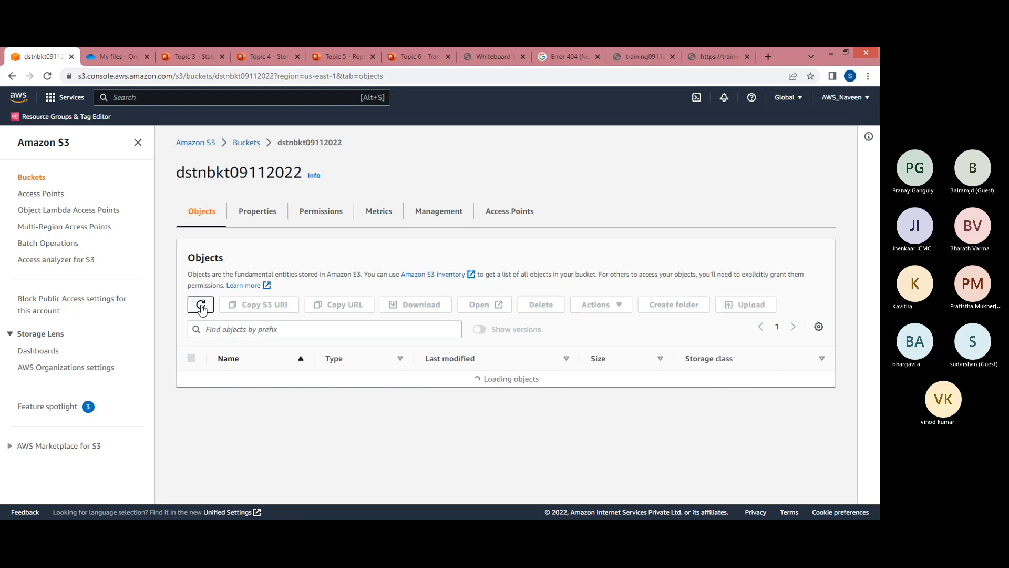
Return to the bucket list and refresh it, then reopen dstnbkt09112022 and reload its objects
{"action": "left_click", "coordinate": [256, 144]}
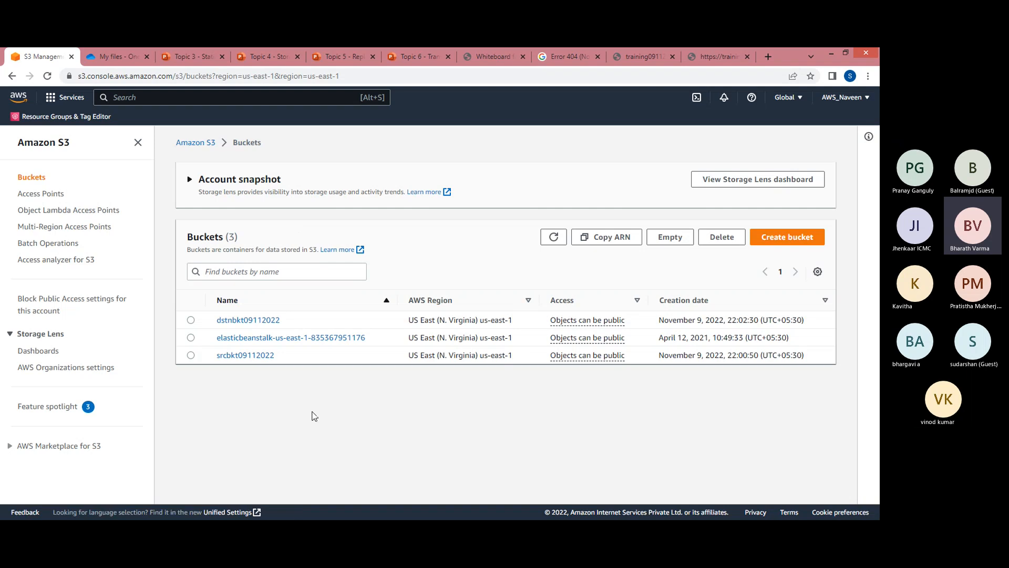
{"action": "left_click", "coordinate": [554, 238]}
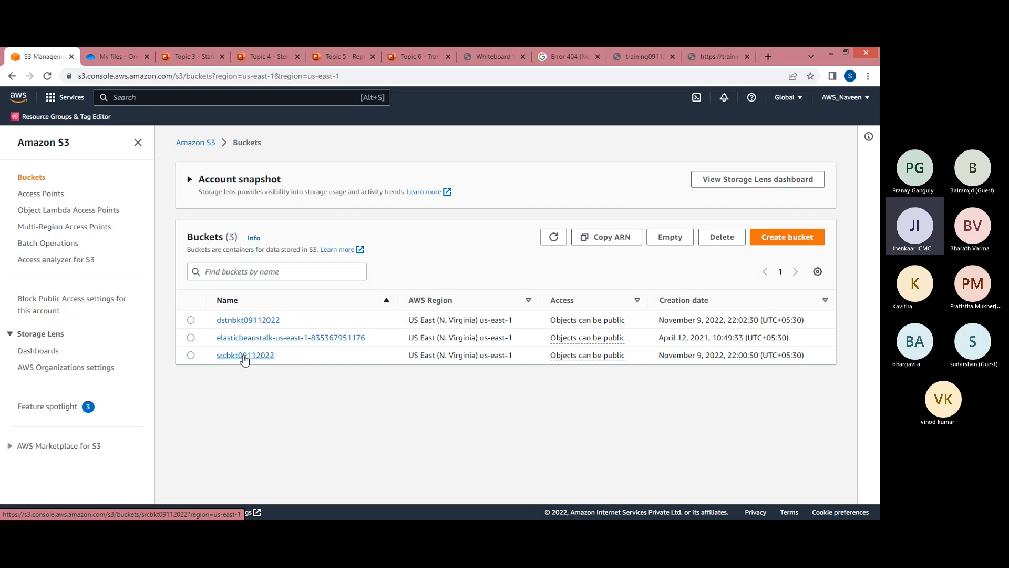
{"action": "left_click", "coordinate": [263, 322]}
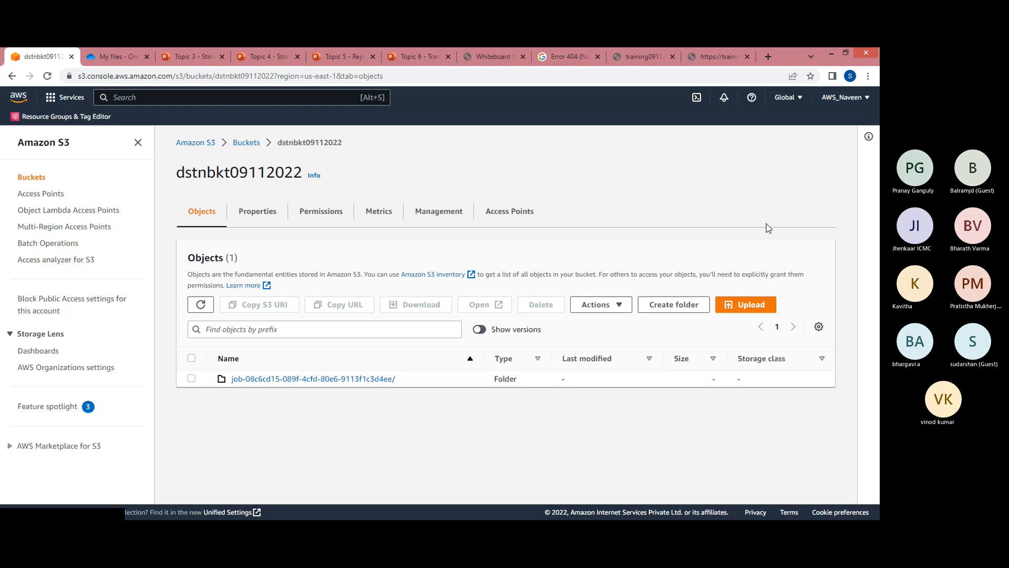
{"action": "left_click", "coordinate": [204, 306]}
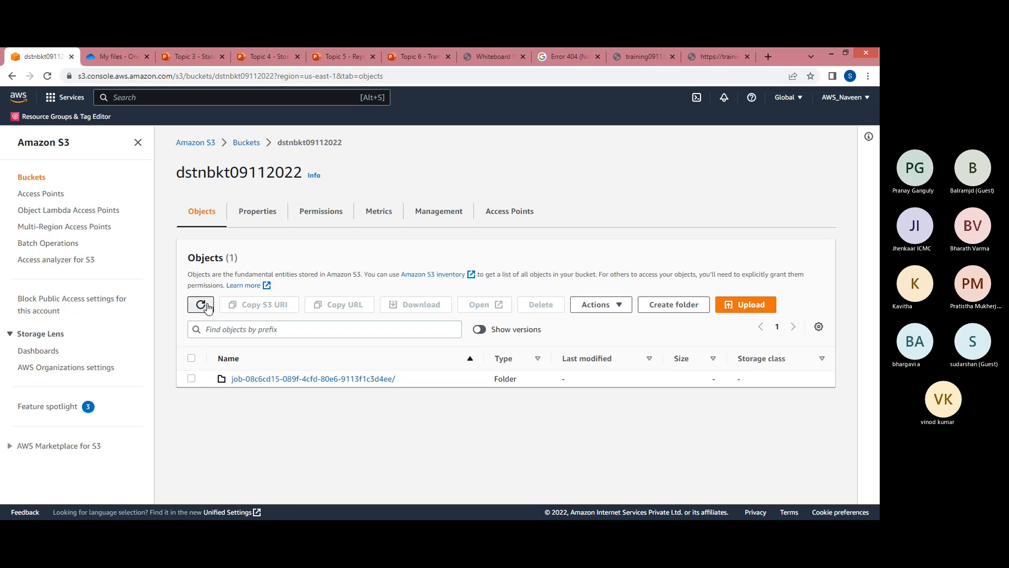
Open the job folder in dstnbkt09112022, view its properties, and refresh its object list repeatedly to check for replicated files
{"action": "left_click", "coordinate": [257, 378]}
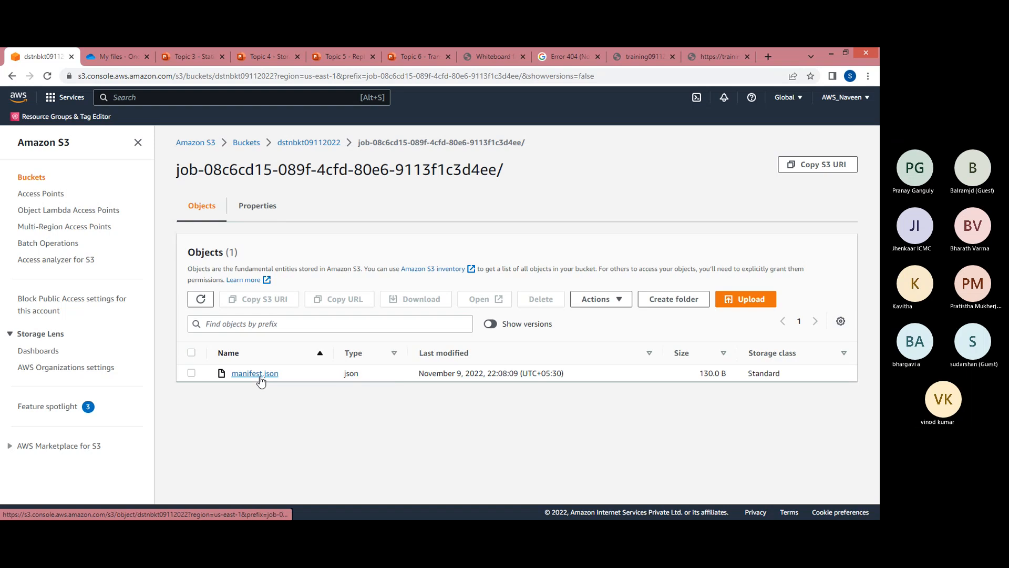
{"action": "left_click", "coordinate": [206, 305]}
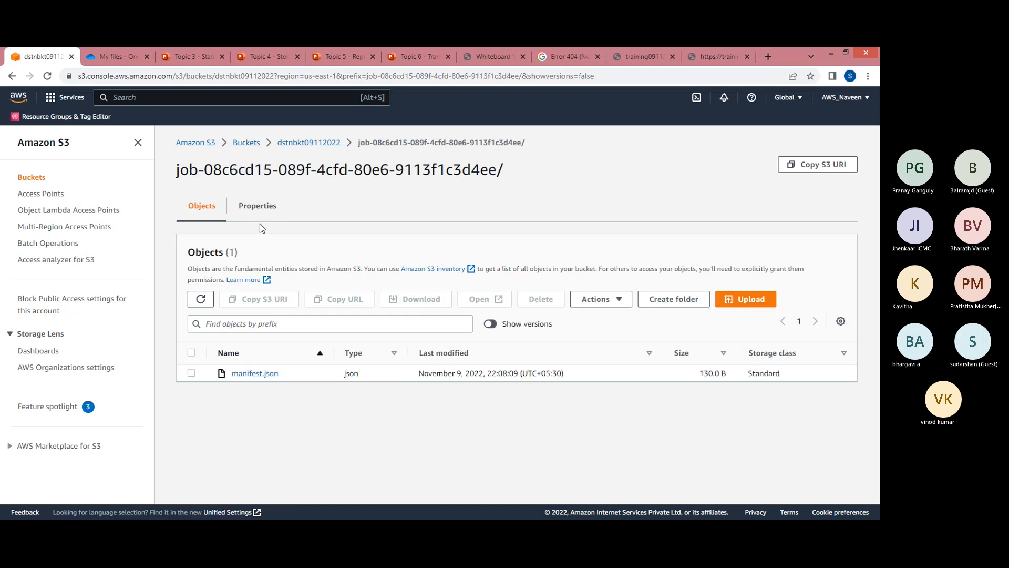
{"action": "left_click", "coordinate": [206, 300]}
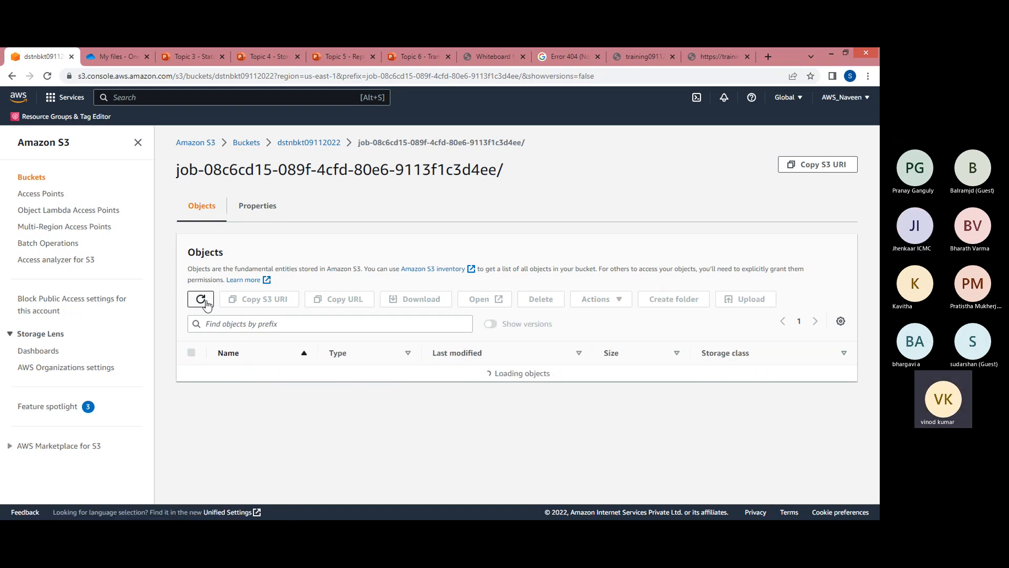
{"action": "left_click", "coordinate": [259, 213]}
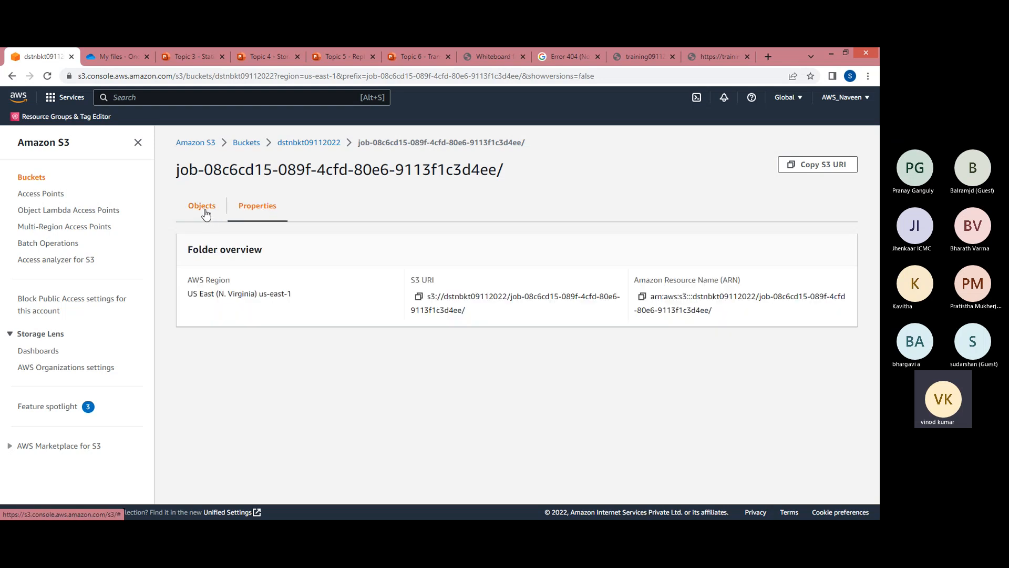
{"action": "left_click", "coordinate": [206, 212]}
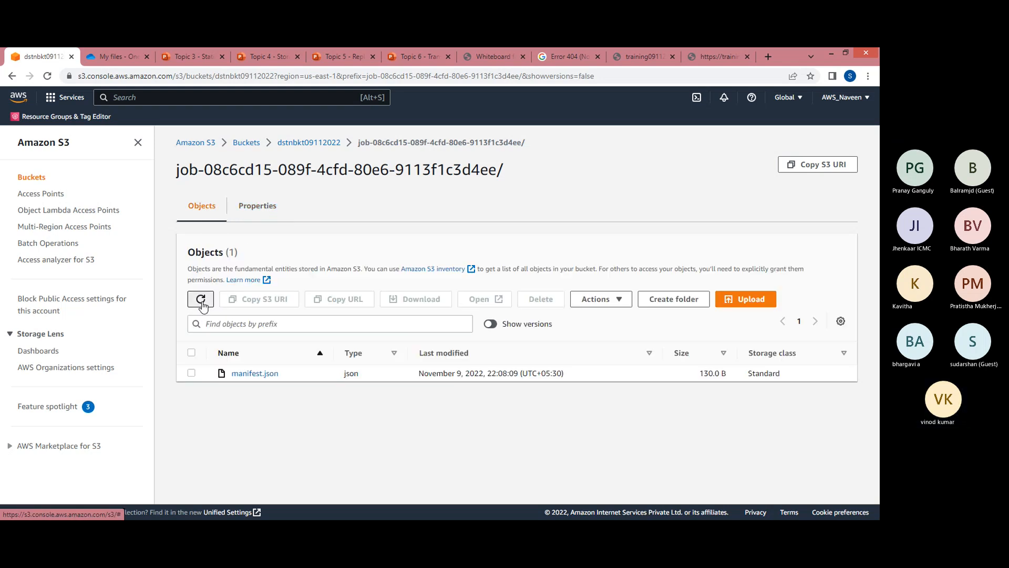
{"action": "left_click", "coordinate": [203, 304]}
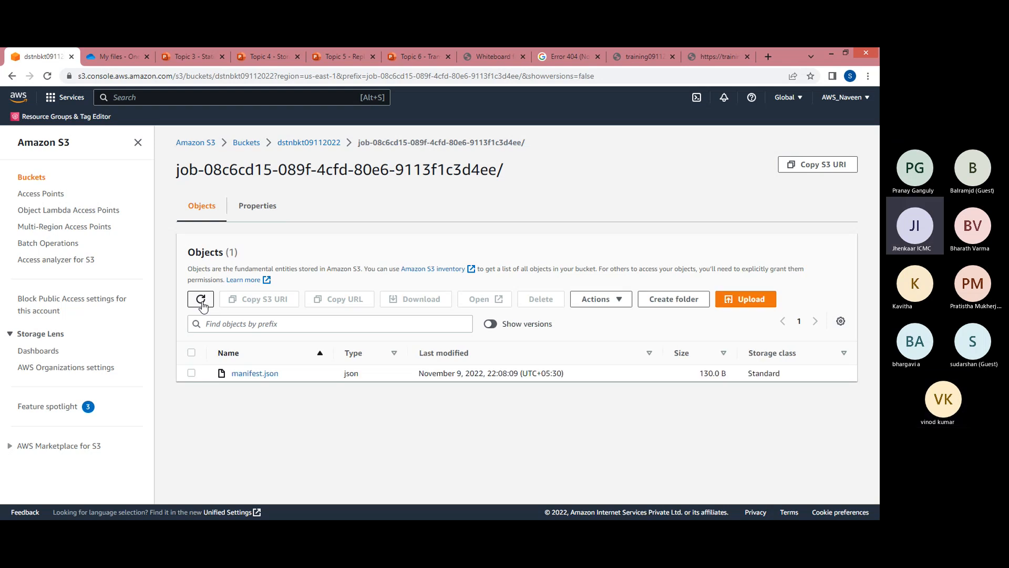
{"action": "left_click", "coordinate": [201, 299]}
{"action": "left_click", "coordinate": [202, 303]}
{"action": "left_click", "coordinate": [202, 301]}
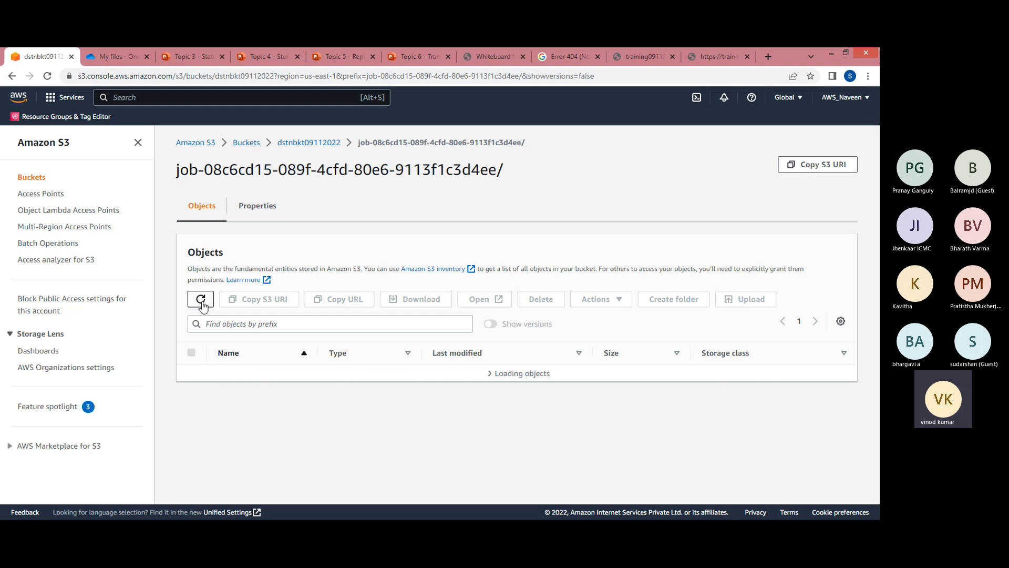
{"action": "left_click", "coordinate": [201, 300]}
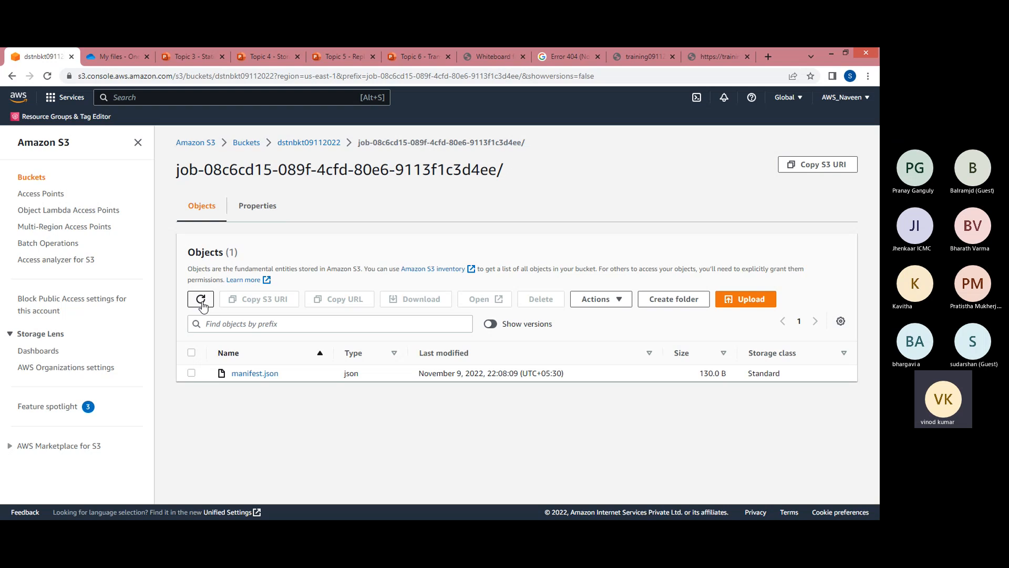
{"action": "left_click", "coordinate": [202, 301]}
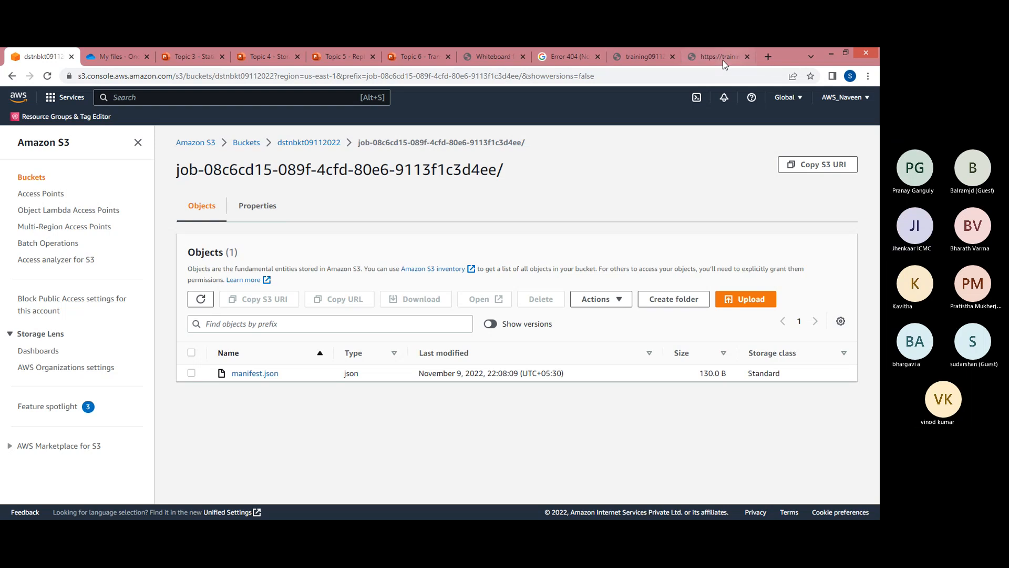
Switch to the web whiteboard and draw a rectangle in the empty area above the Objects and Buckets text
{"action": "left_click", "coordinate": [498, 56]}
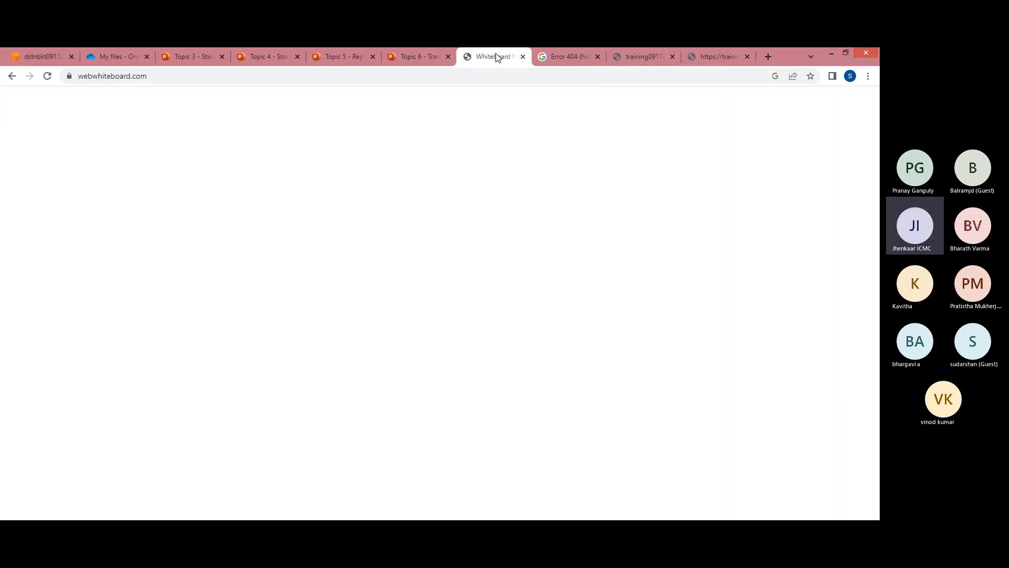
{"action": "left_click", "coordinate": [209, 231]}
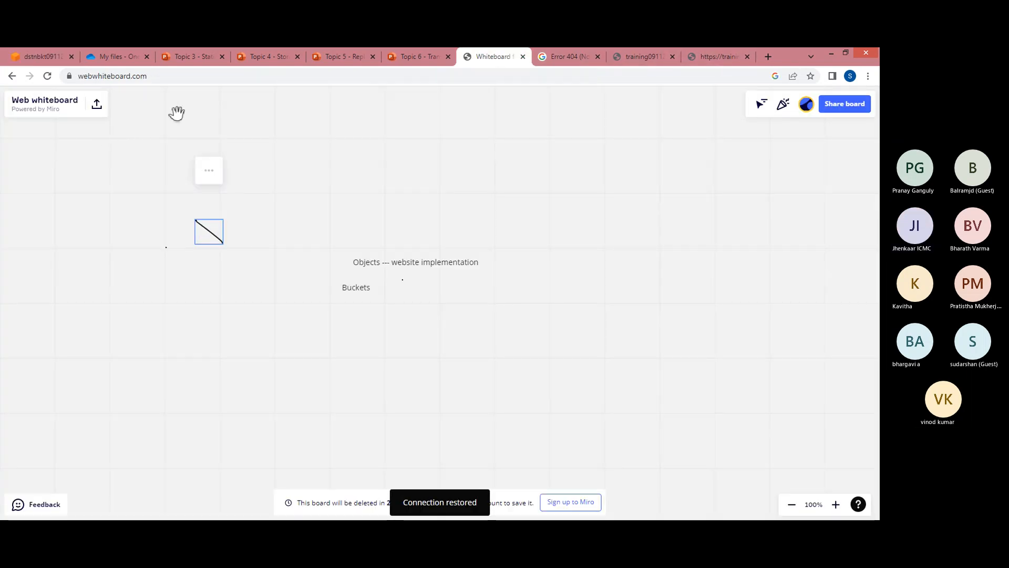
{"action": "left_click", "coordinate": [375, 200]}
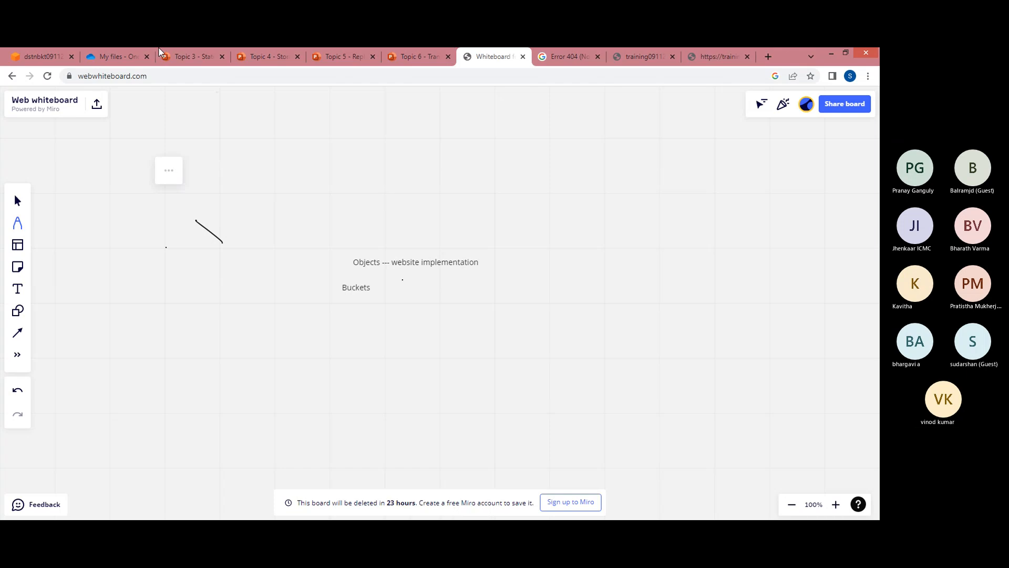
{"action": "left_click", "coordinate": [17, 293]}
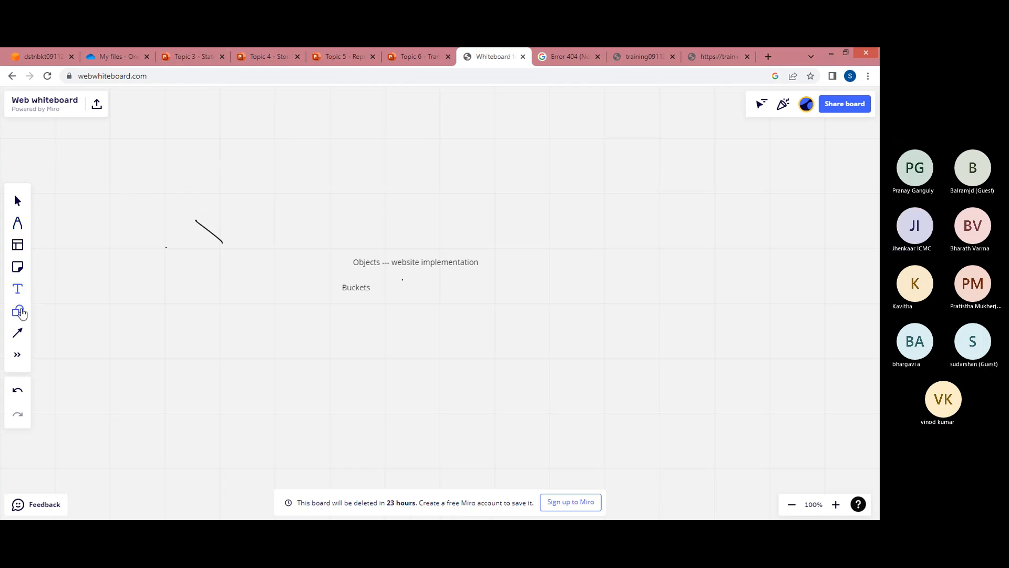
{"action": "left_click", "coordinate": [17, 310]}
{"action": "left_click", "coordinate": [56, 275]}
{"action": "left_click_drag", "start_coordinate": [284, 128], "coordinate": [370, 184]}
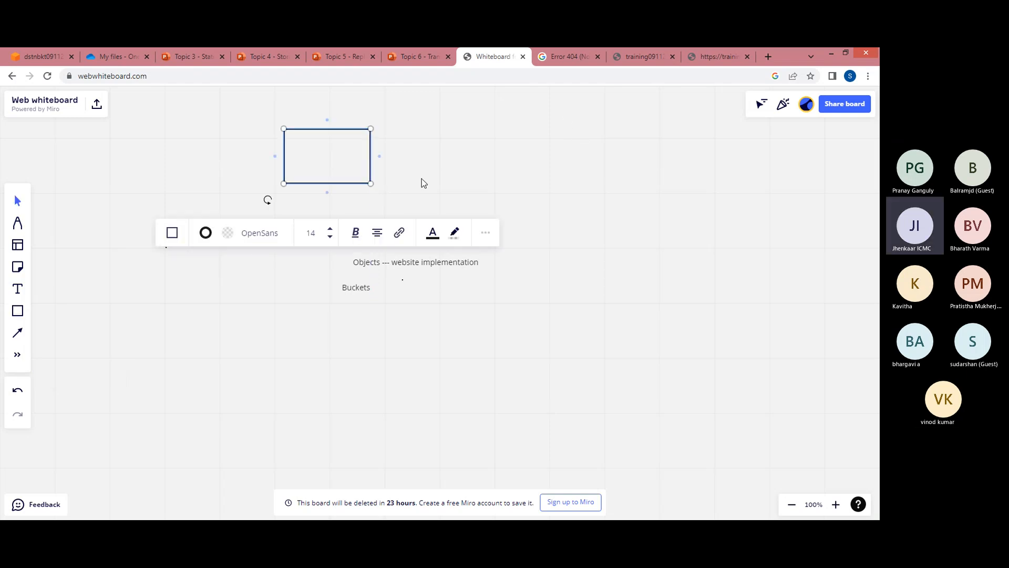
{"action": "left_click", "coordinate": [173, 234]}
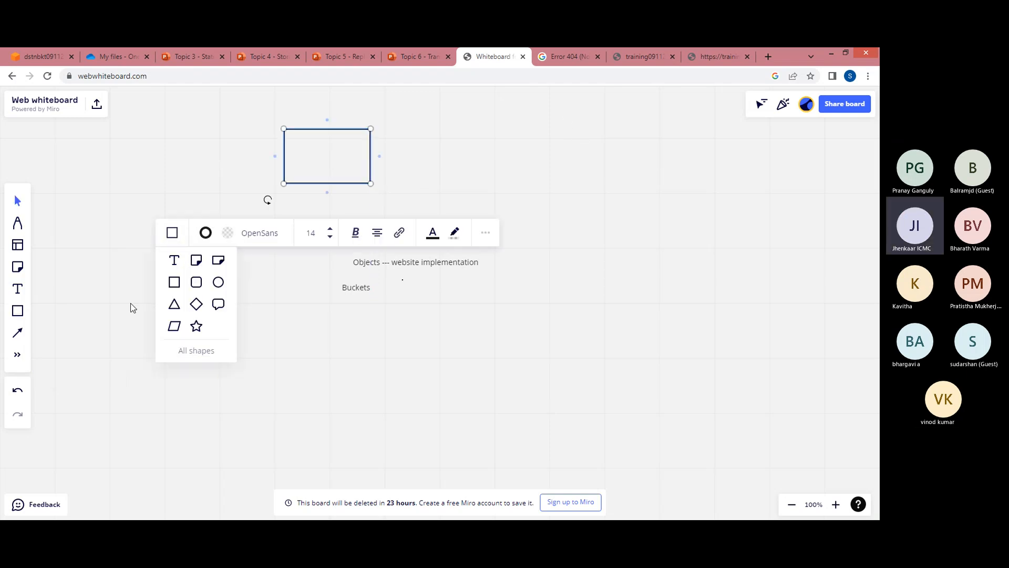
{"action": "left_click", "coordinate": [174, 286]}
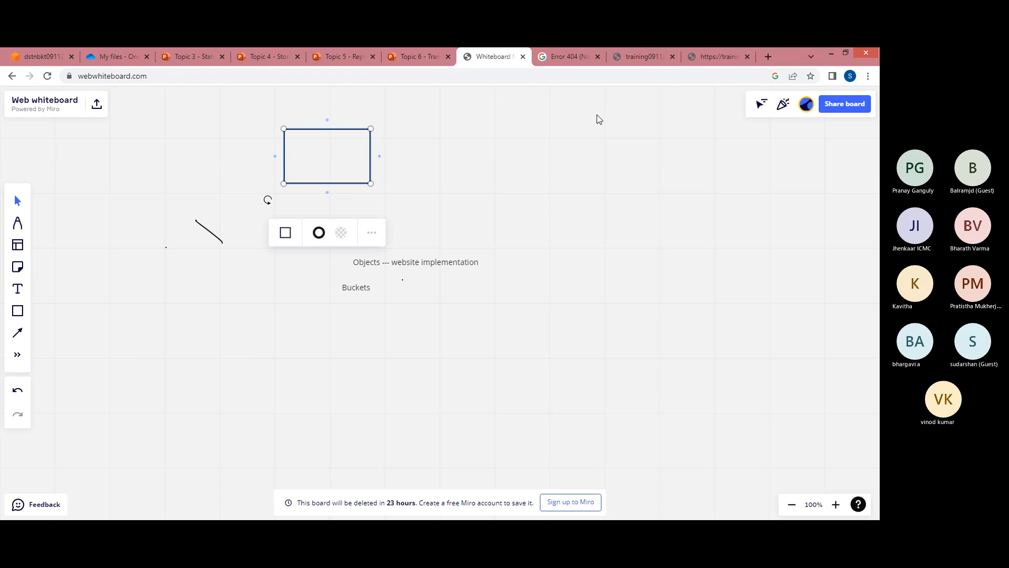
{"action": "left_click", "coordinate": [598, 120]}
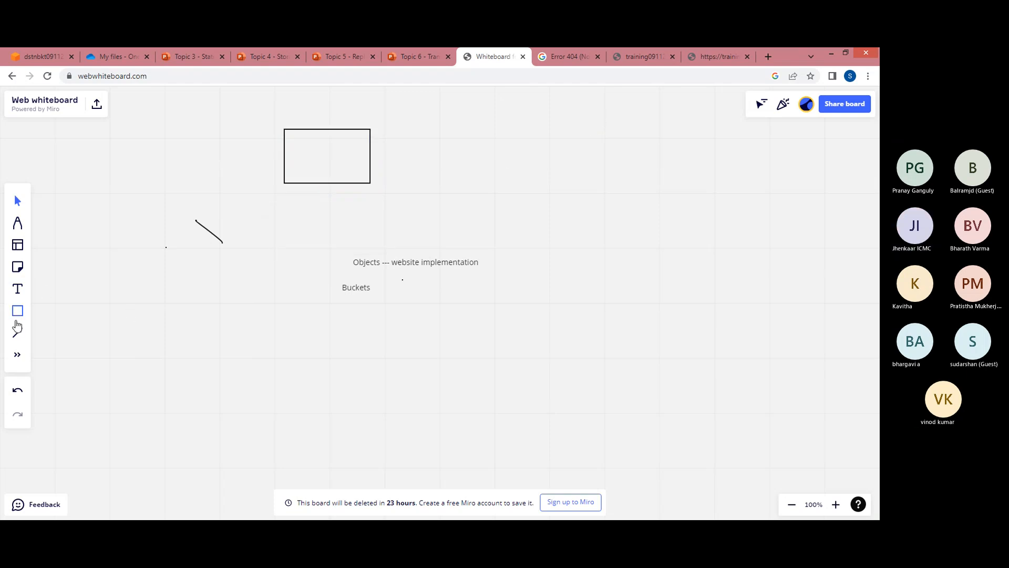
Draw a second rectangle of similar size to the right of the first, level with it
{"action": "left_click", "coordinate": [18, 311]}
{"action": "left_click", "coordinate": [54, 272]}
{"action": "left_click_drag", "start_coordinate": [552, 128], "coordinate": [651, 186]}
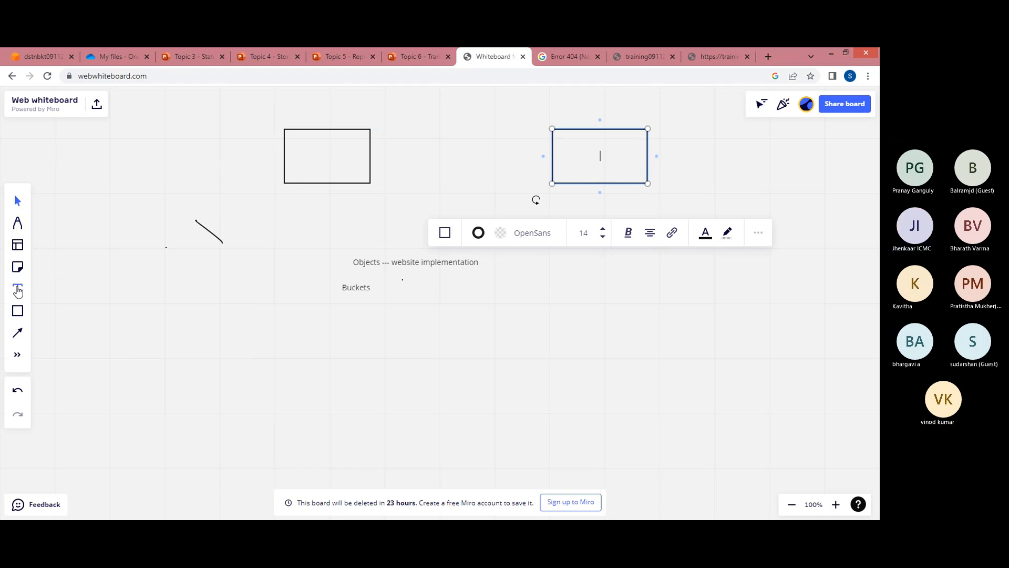
Add the text label "source" beneath the first rectangle and "Destination" beneath the second
{"action": "left_click", "coordinate": [17, 289]}
{"action": "left_click", "coordinate": [312, 196]}
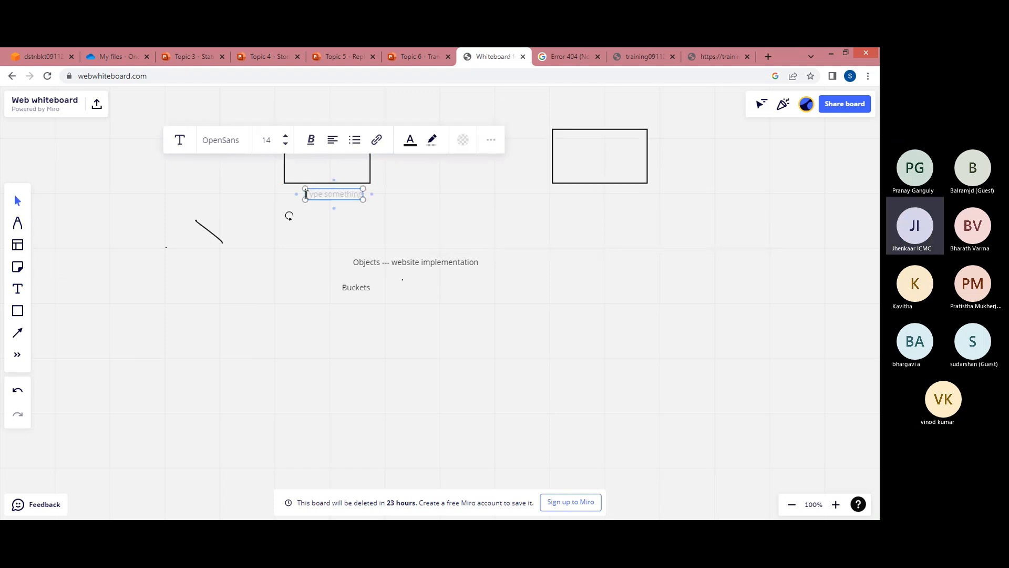
{"action": "type", "text": "source"}
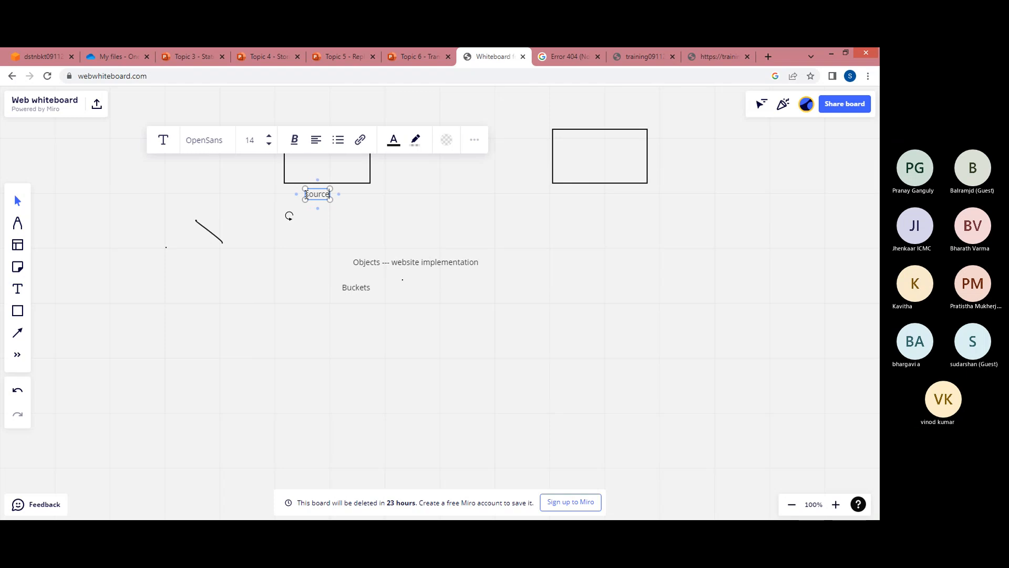
{"action": "left_click", "coordinate": [589, 202]}
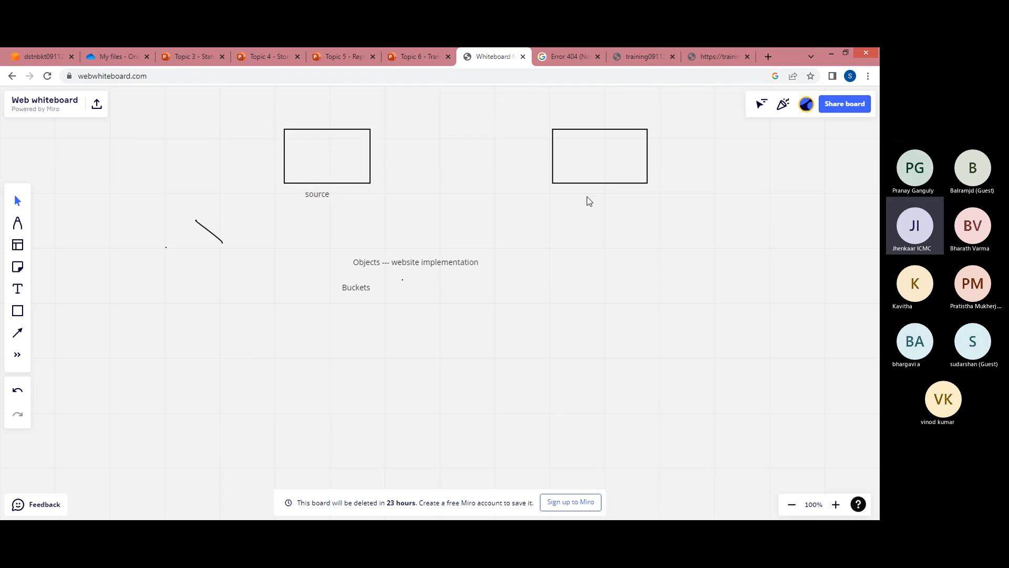
{"action": "left_click", "coordinate": [21, 293]}
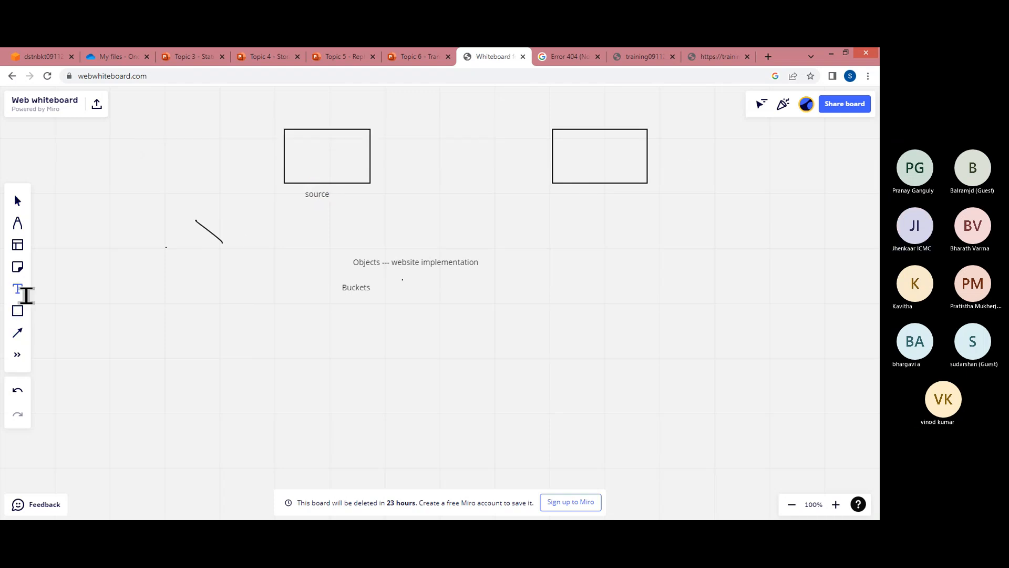
{"action": "left_click", "coordinate": [582, 195]}
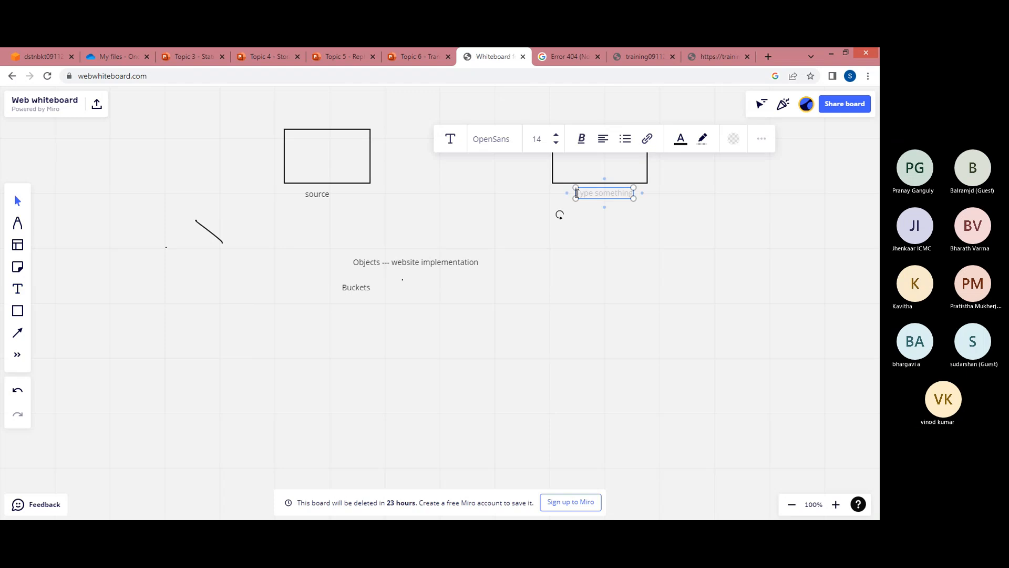
{"action": "type", "text": "Destination"}
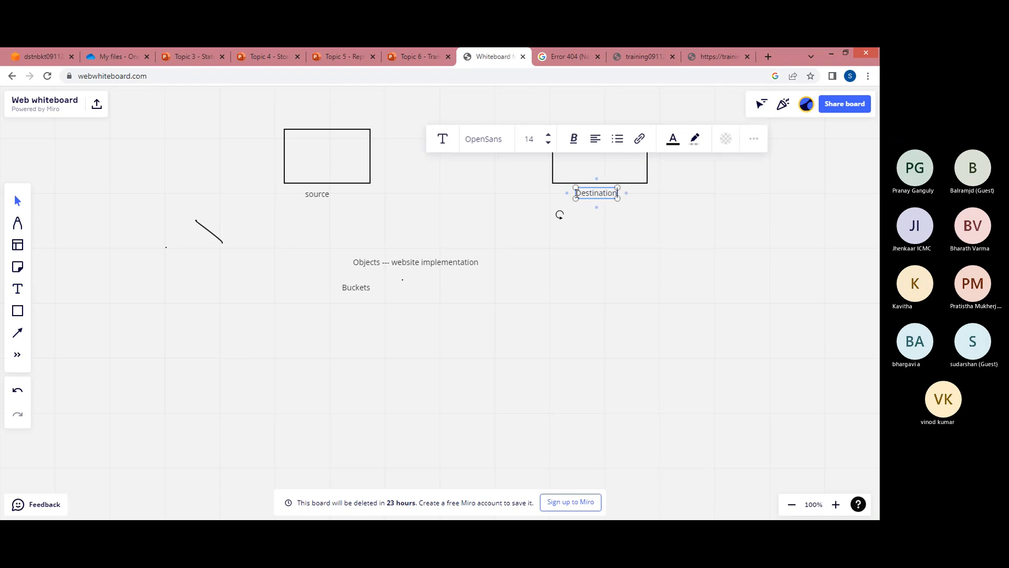
{"action": "left_click", "coordinate": [345, 161]}
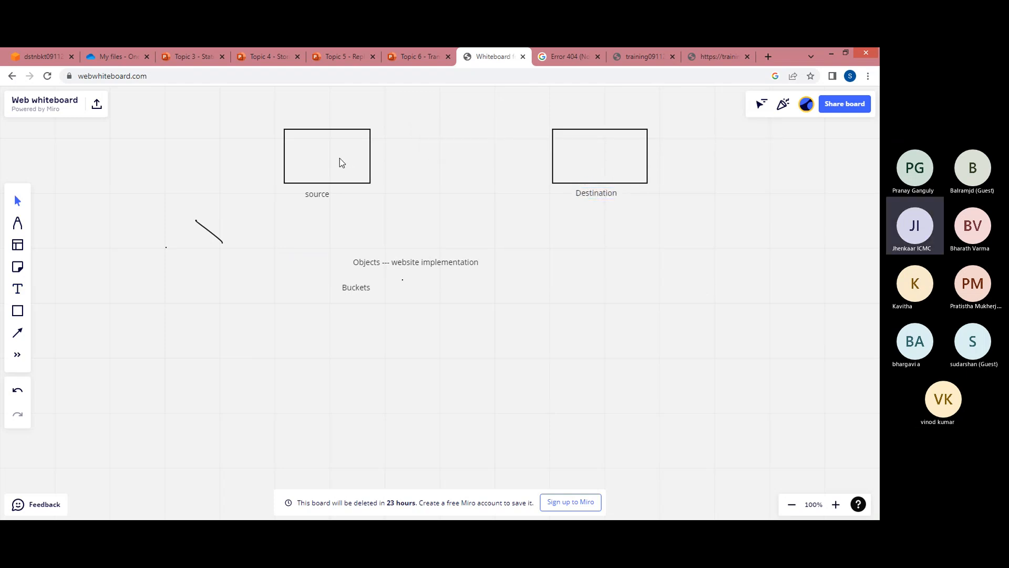
{"action": "left_click", "coordinate": [342, 160]}
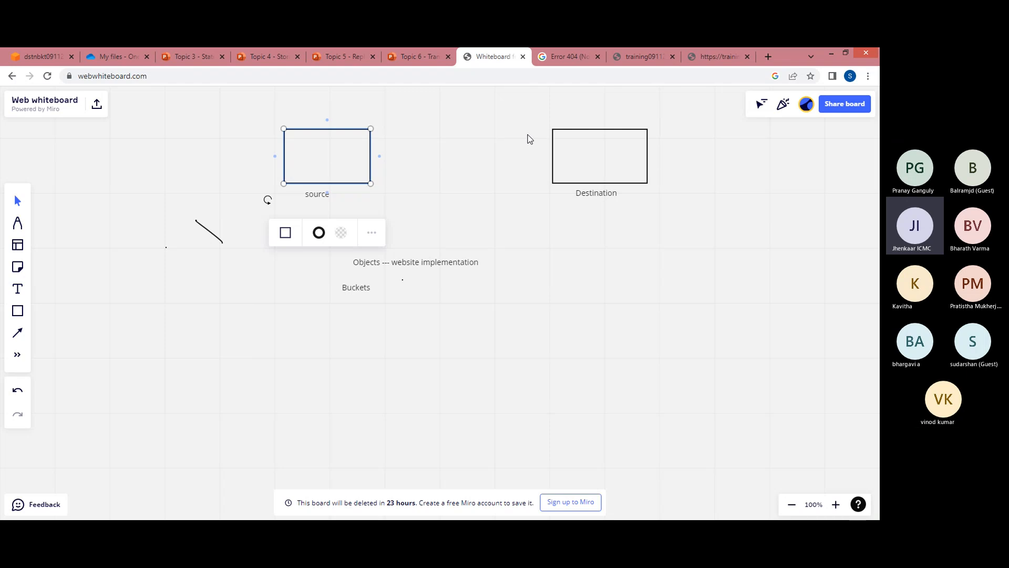
{"action": "left_click", "coordinate": [613, 267]}
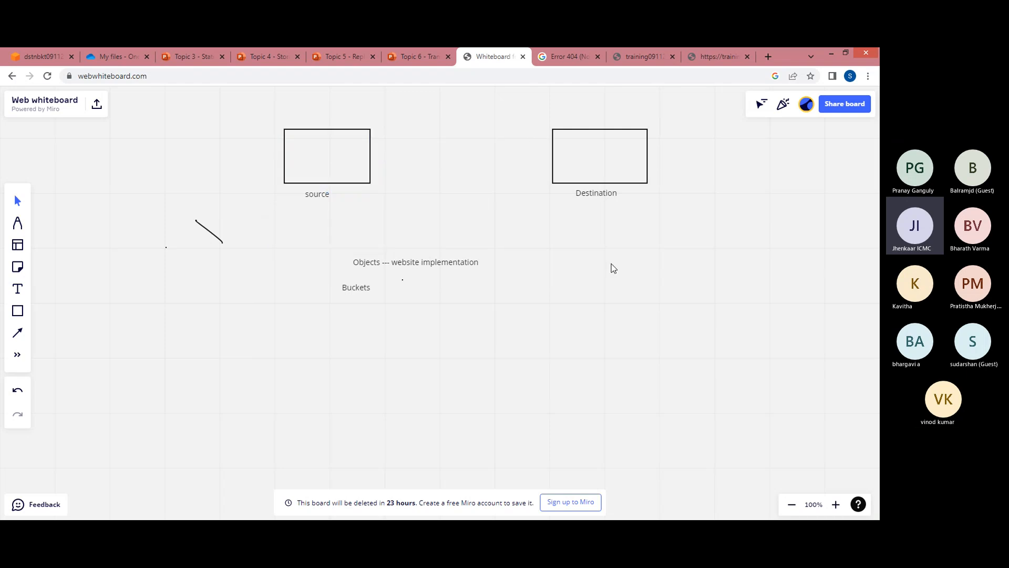
{"action": "left_click", "coordinate": [605, 170]}
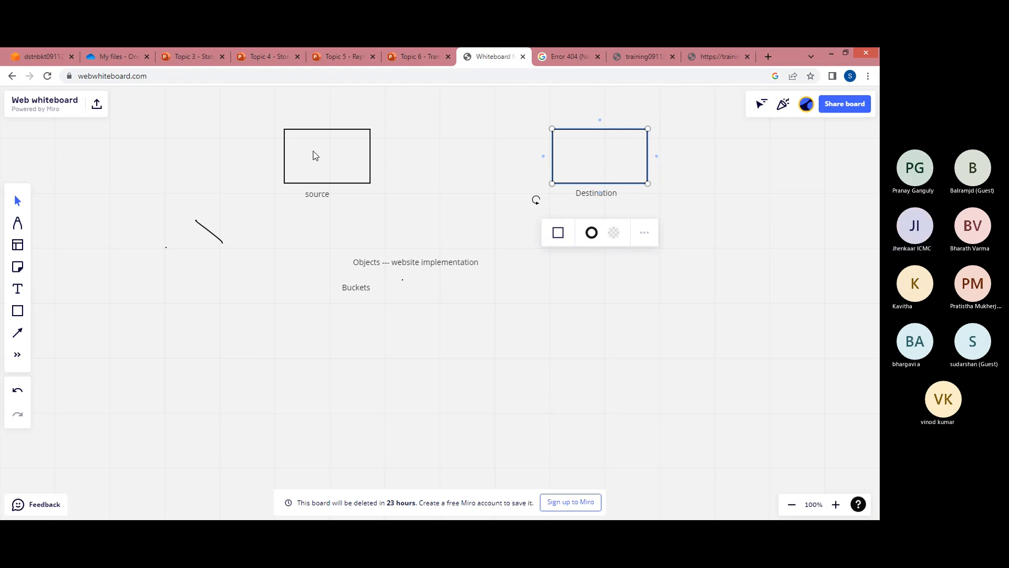
Switch back to the S3 console and refresh the object lists of the job folder and of dstnbkt09112022 to check for replicated files
{"action": "left_click", "coordinate": [316, 155]}
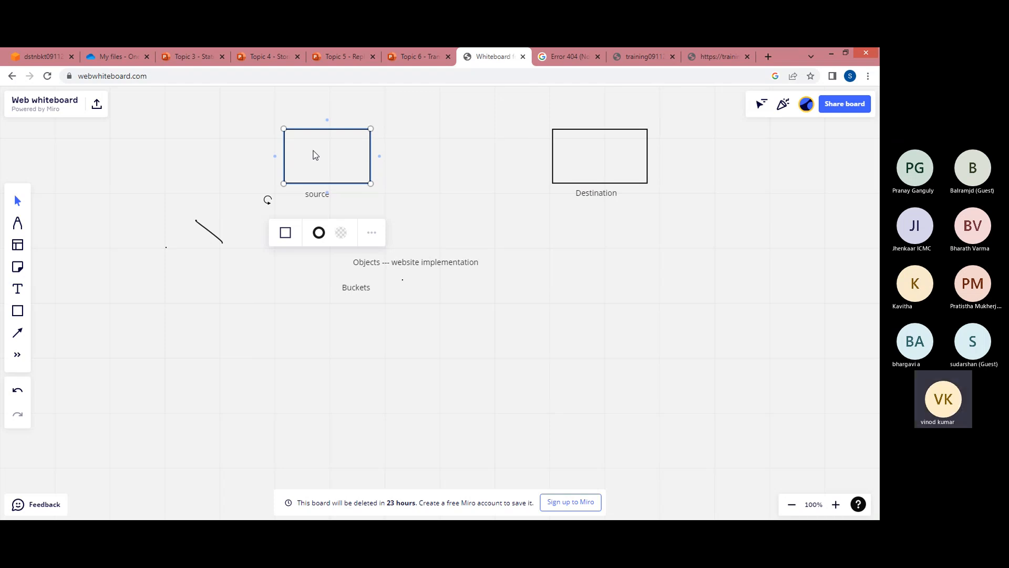
{"action": "left_click", "coordinate": [22, 57]}
{"action": "left_click", "coordinate": [201, 299]}
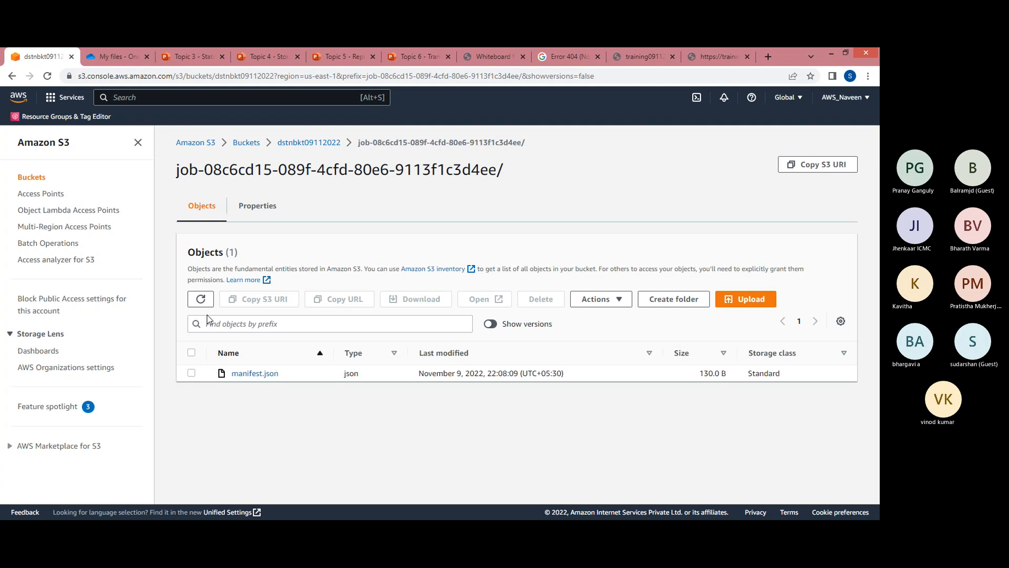
{"action": "left_click", "coordinate": [203, 301]}
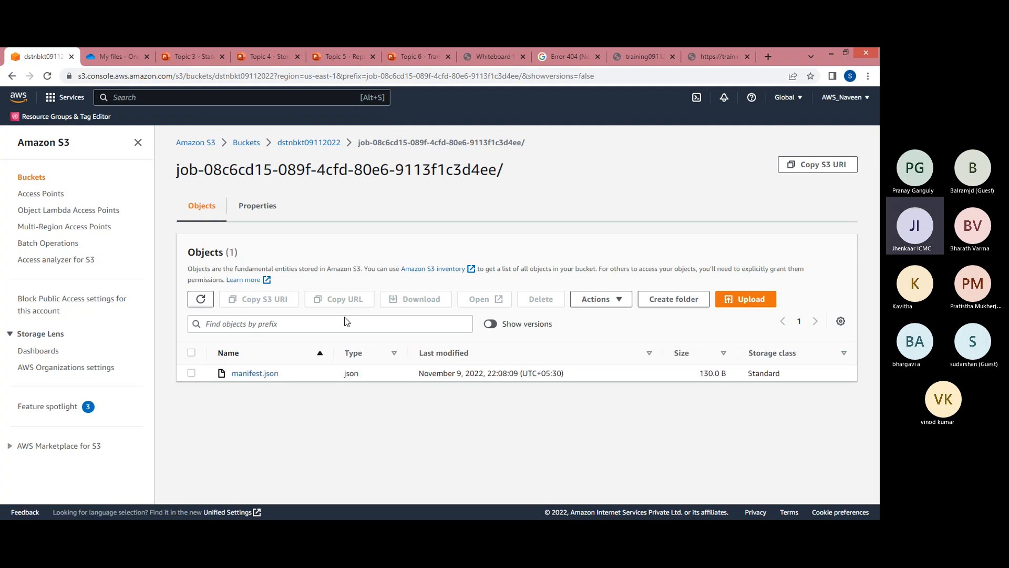
{"action": "left_click", "coordinate": [314, 142]}
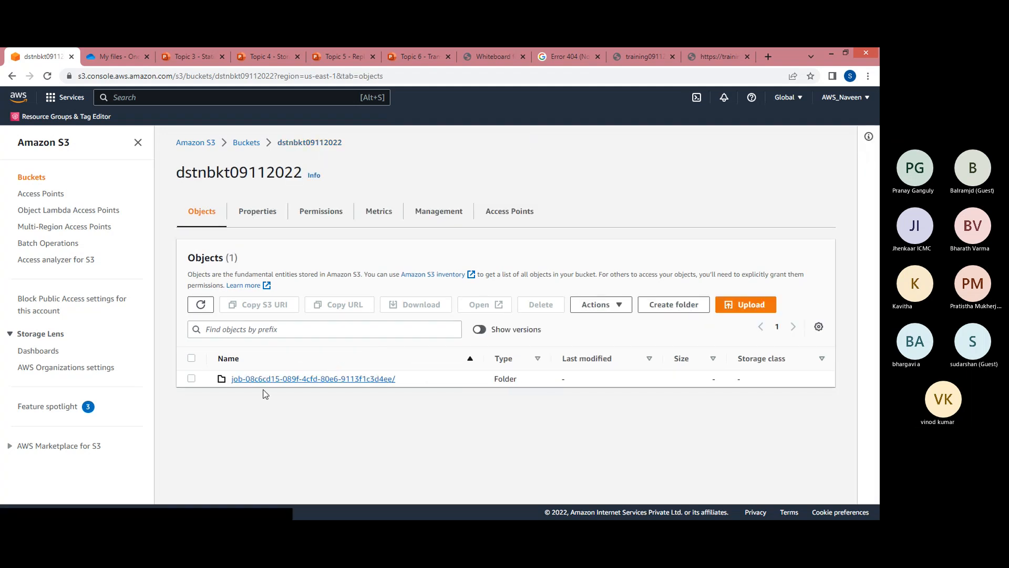
{"action": "left_click", "coordinate": [201, 305]}
{"action": "left_click", "coordinate": [201, 305]}
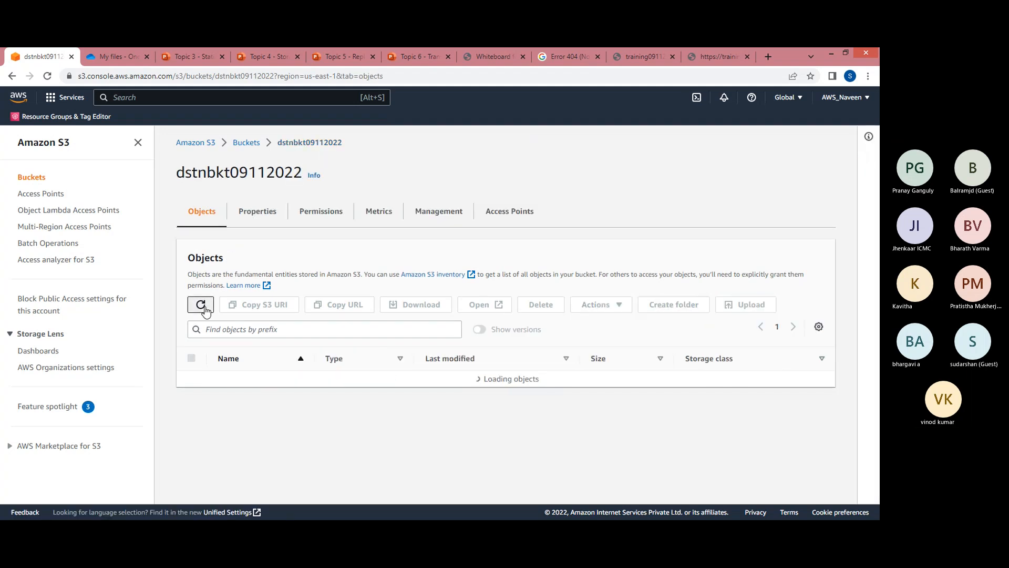
{"action": "left_click", "coordinate": [201, 305]}
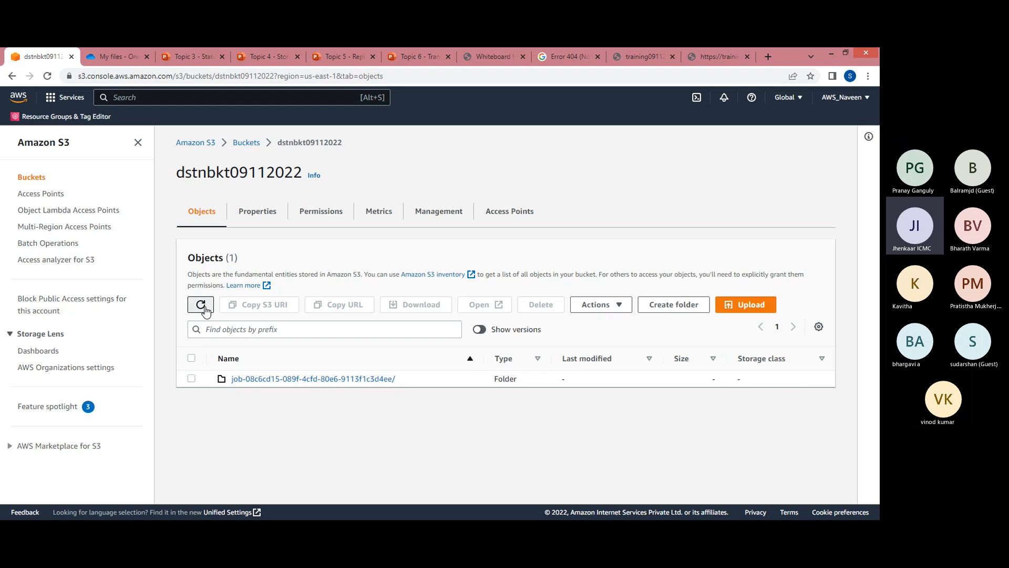
{"action": "left_click", "coordinate": [201, 305]}
Empty the dstnbkt09112022 bucket from the bucket list, confirming with "permanently delete", and exit the status page
{"action": "left_click", "coordinate": [32, 177]}
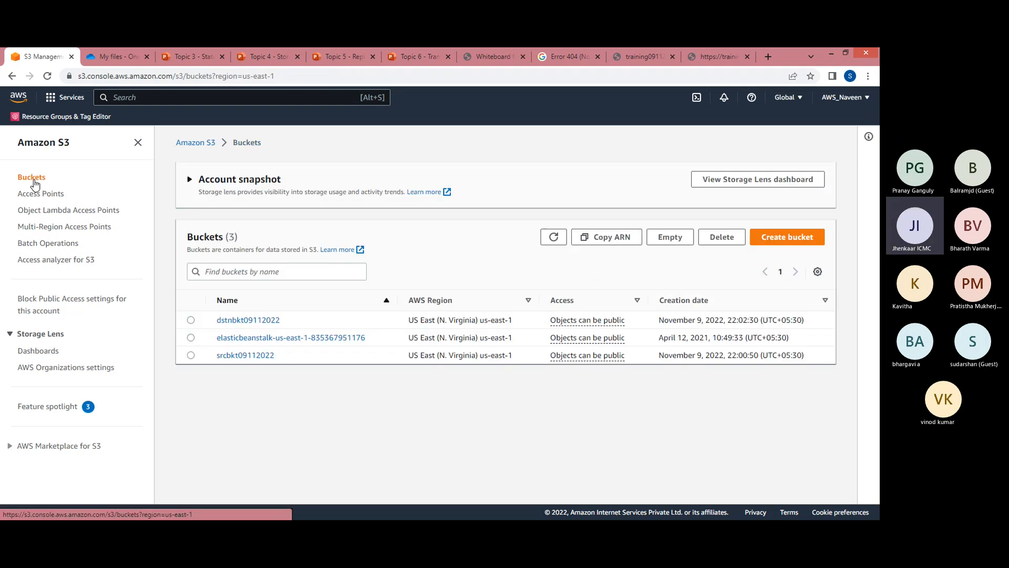
{"action": "left_click", "coordinate": [191, 319]}
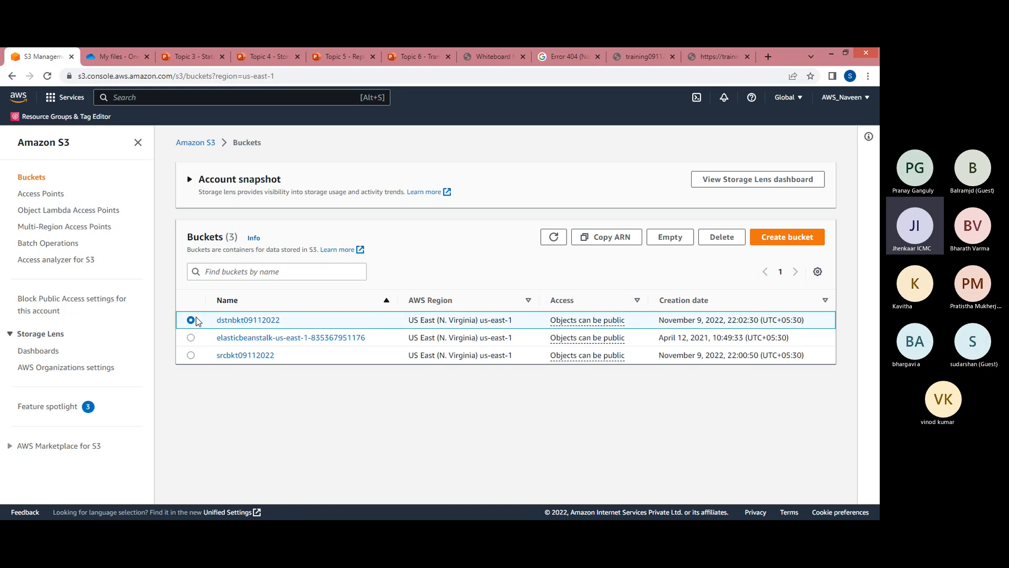
{"action": "left_click", "coordinate": [722, 237]}
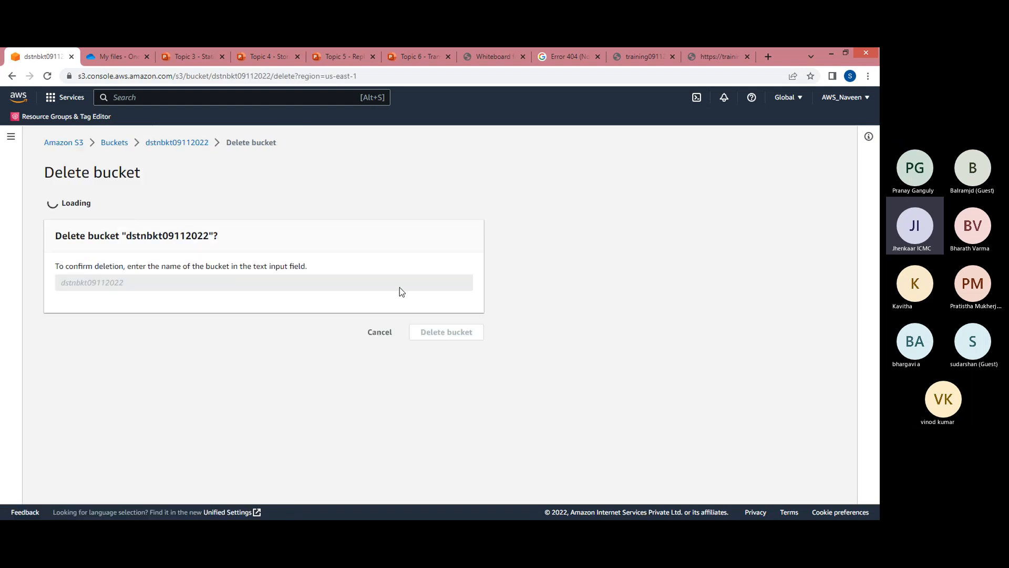
{"action": "left_click", "coordinate": [436, 223]}
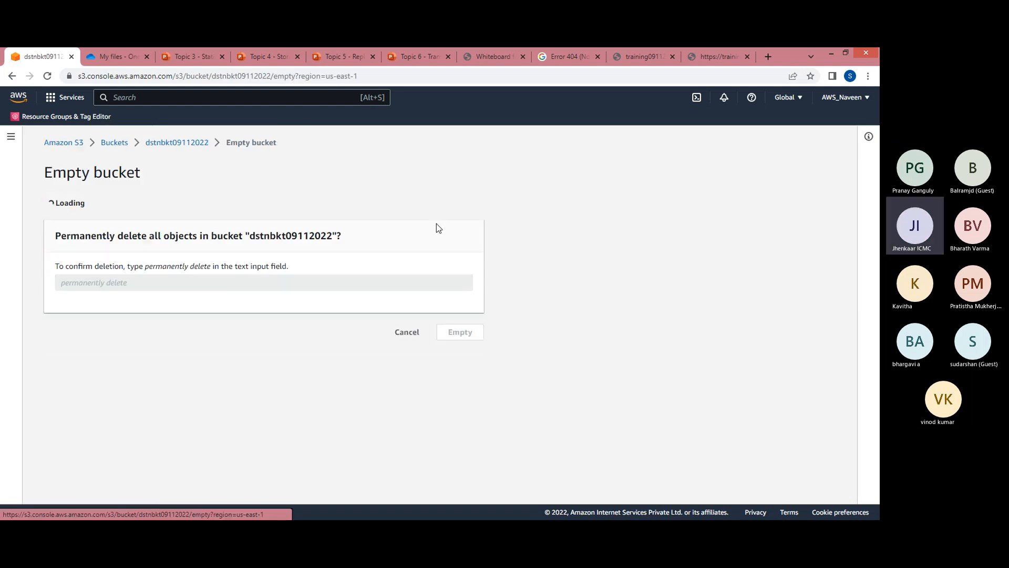
{"action": "double_click", "coordinate": [281, 236]}
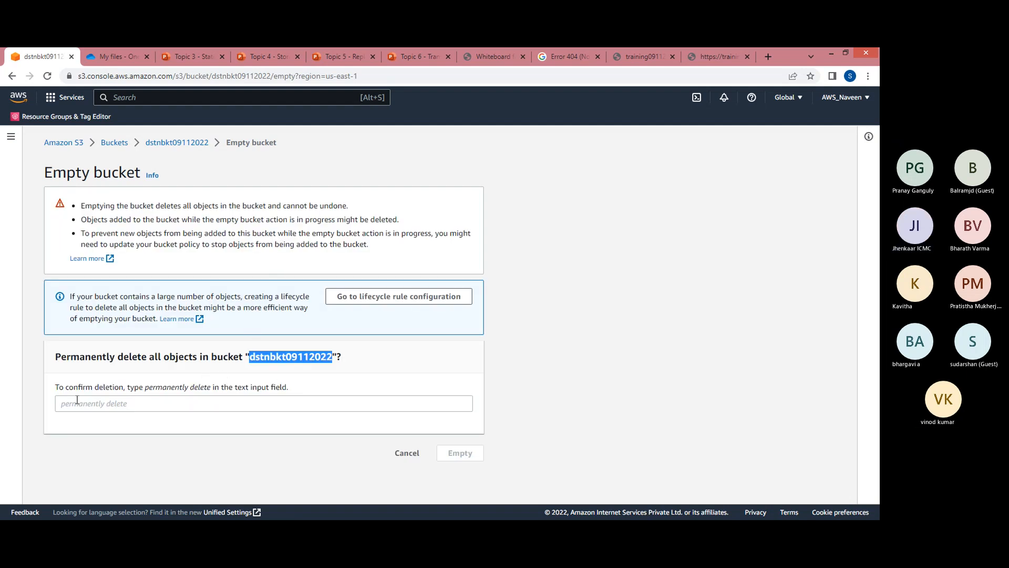
{"action": "left_click_drag", "start_coordinate": [146, 390], "coordinate": [211, 391]}
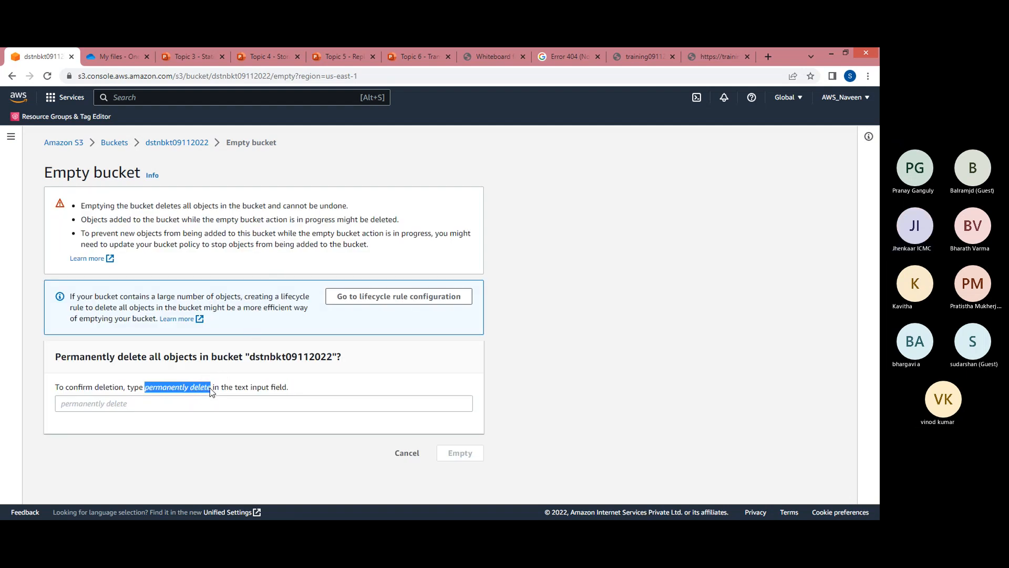
{"action": "left_click", "coordinate": [175, 401]}
{"action": "type", "text": "permanently delete"}
{"action": "left_click", "coordinate": [459, 453]}
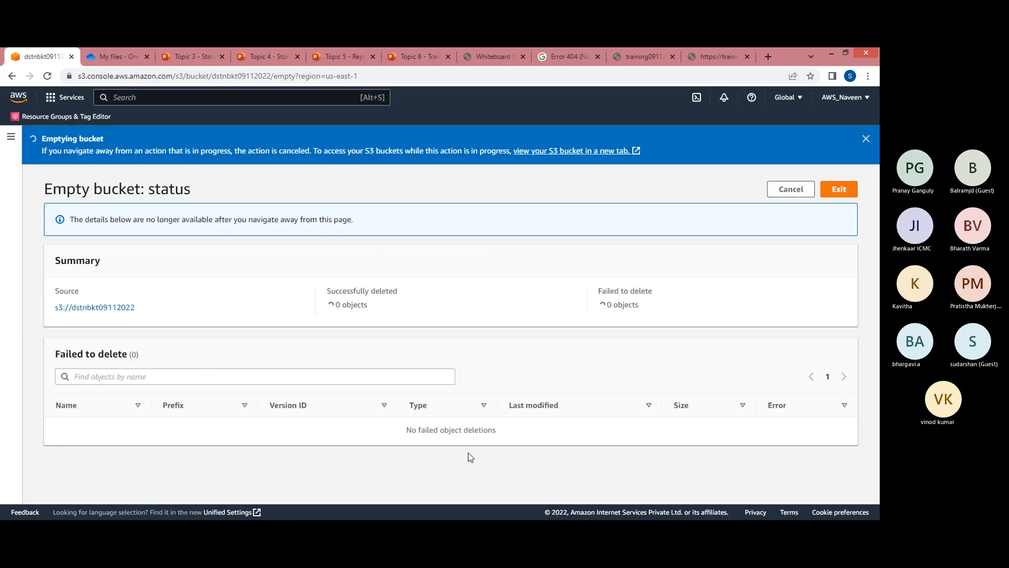
{"action": "left_click", "coordinate": [839, 189]}
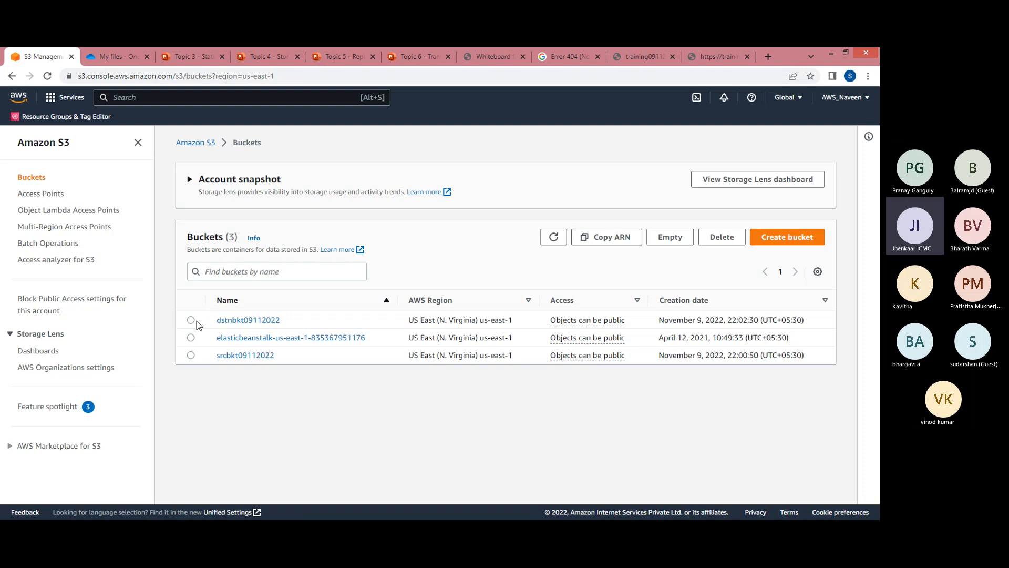
Delete the dstnbkt09112022 bucket, confirming with its name, and dismiss the notification
{"action": "left_click", "coordinate": [190, 320]}
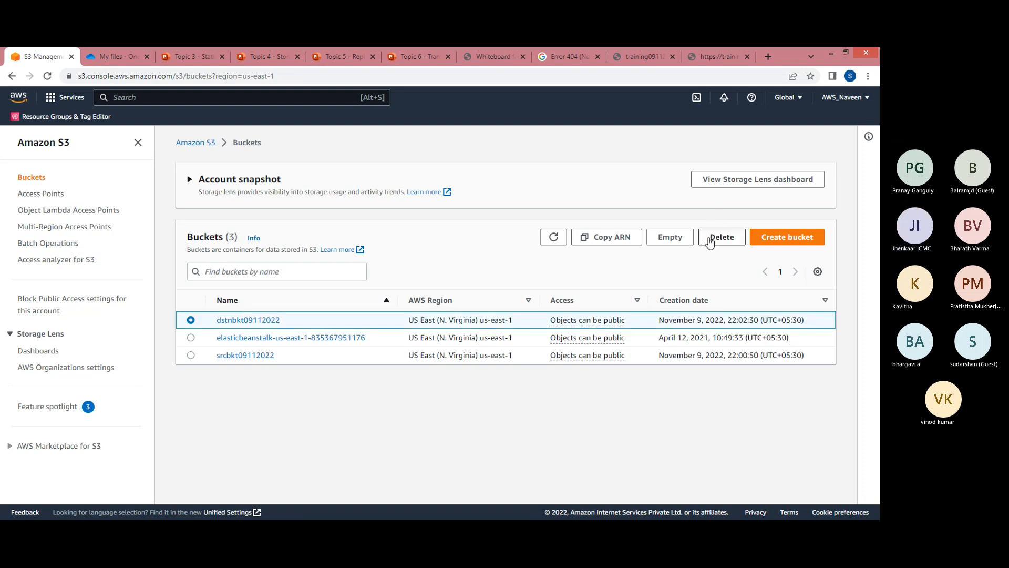
{"action": "left_click", "coordinate": [720, 237]}
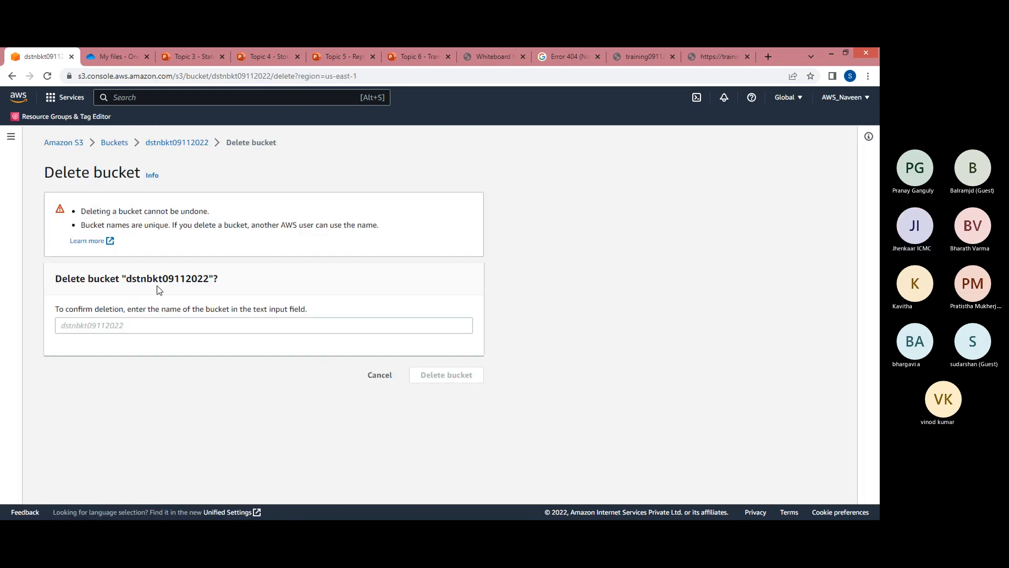
{"action": "double_click", "coordinate": [175, 281]}
{"action": "key", "text": "ctrl+c"}
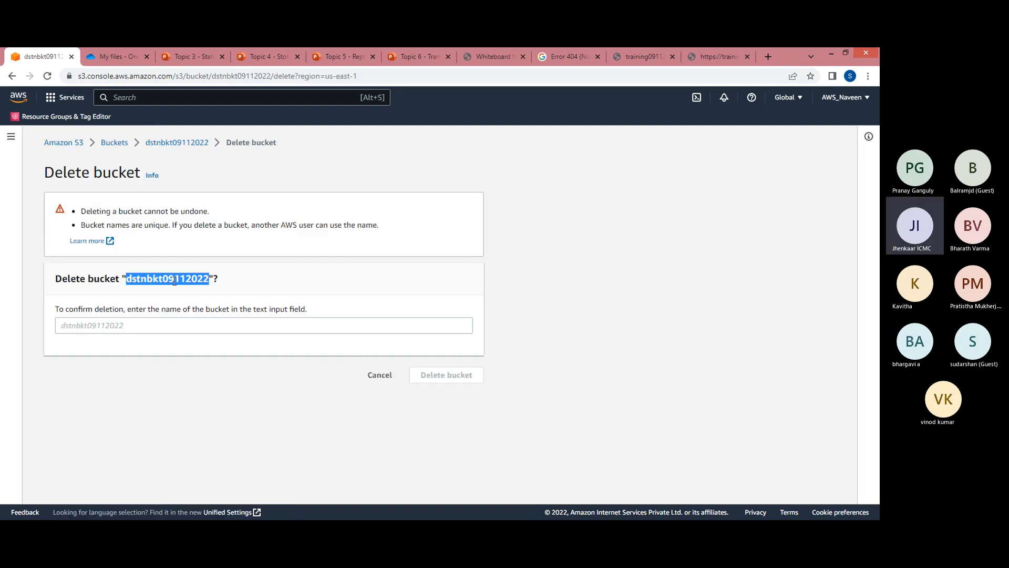
{"action": "left_click", "coordinate": [116, 322]}
{"action": "key", "text": "ctrl+v"}
{"action": "left_click", "coordinate": [445, 375]}
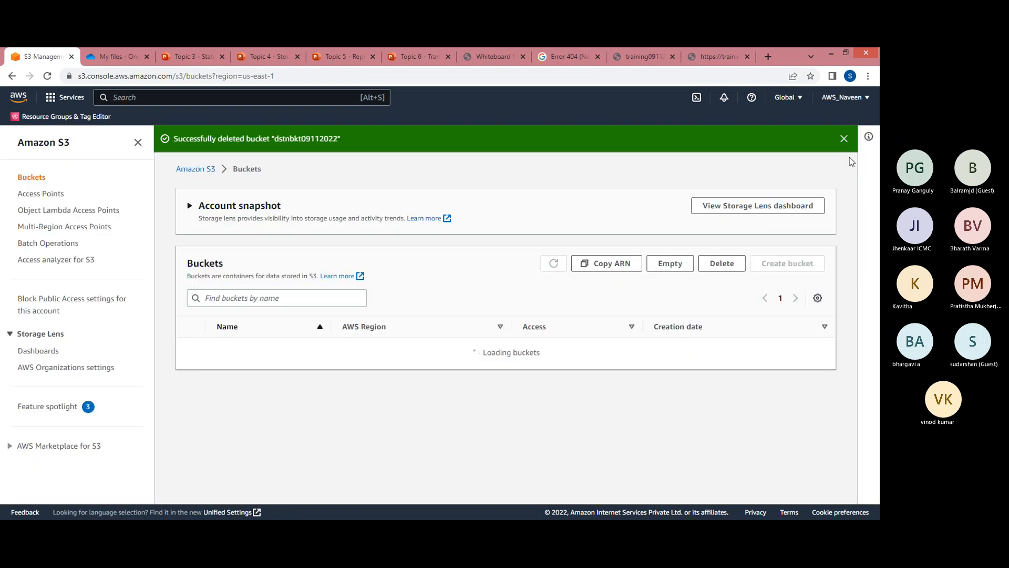
{"action": "left_click", "coordinate": [844, 138]}
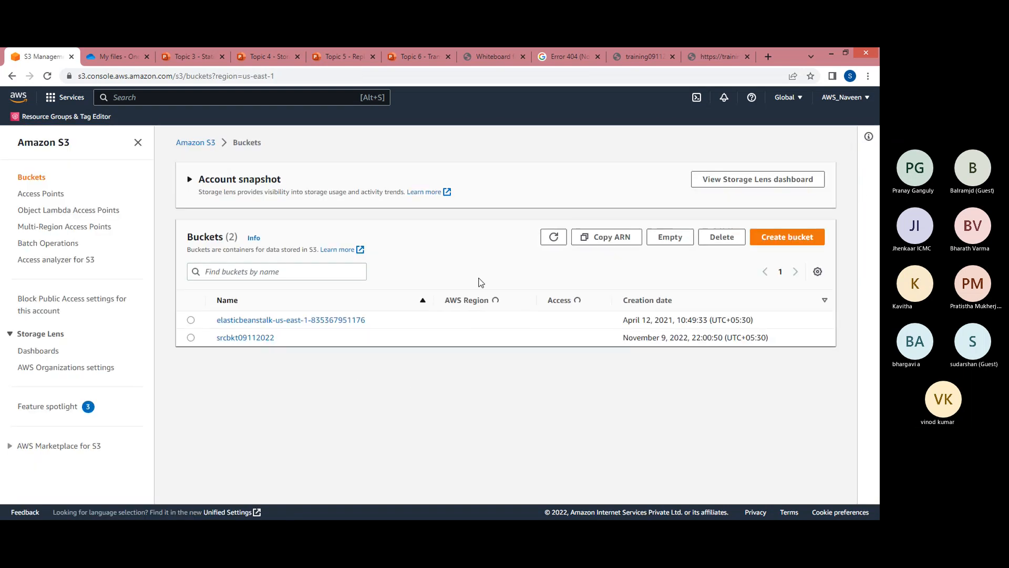
Empty the srcbkt09112022 bucket, confirming with "permanently delete", and return to the bucket list
{"action": "left_click", "coordinate": [191, 338]}
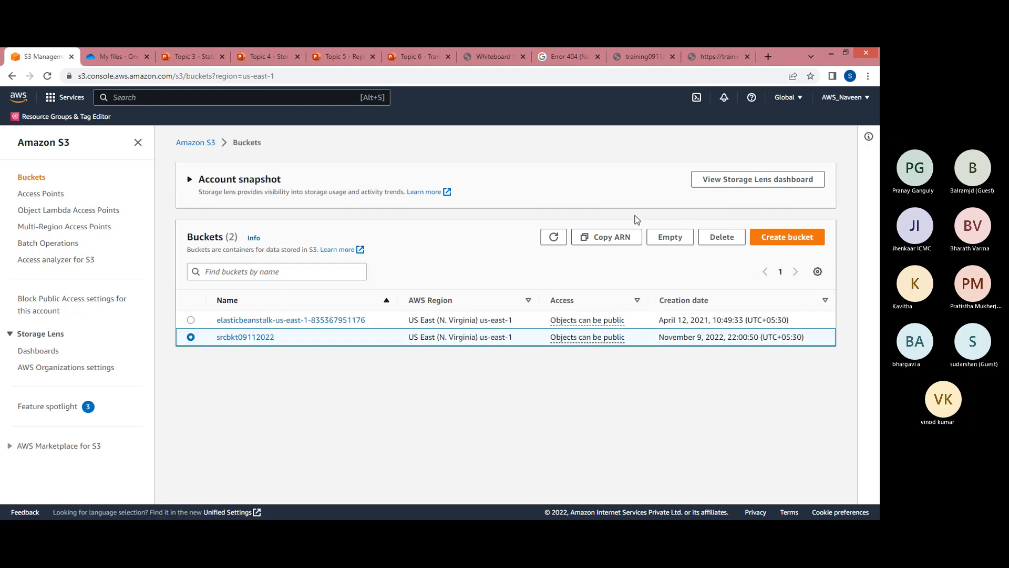
{"action": "left_click", "coordinate": [718, 239]}
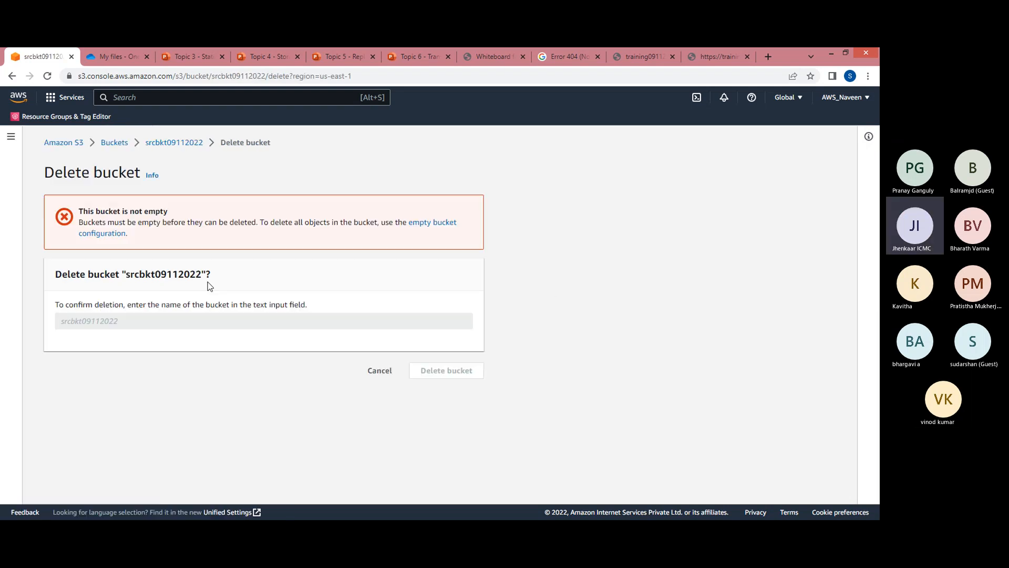
{"action": "double_click", "coordinate": [153, 274]}
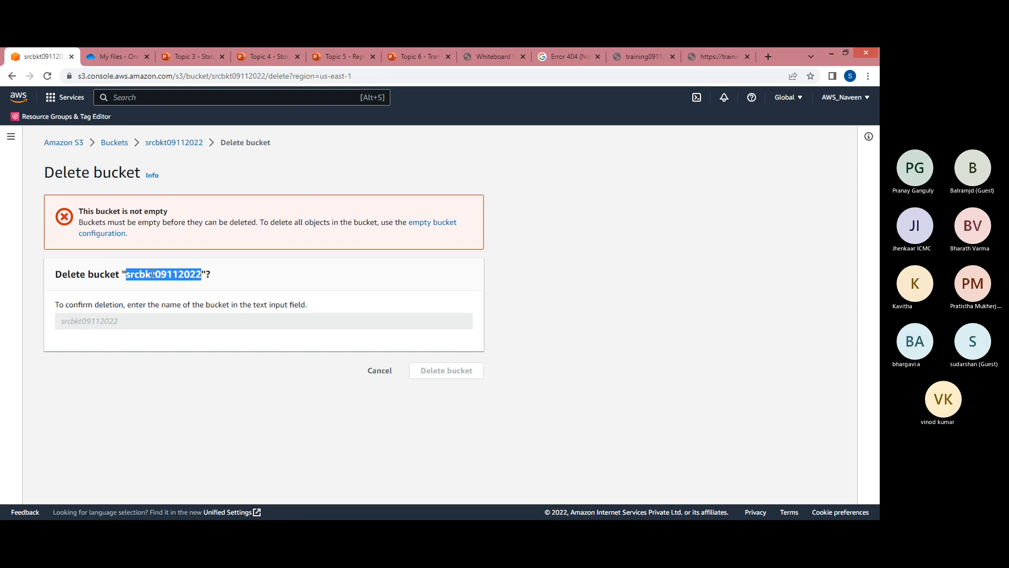
{"action": "left_click", "coordinate": [438, 222]}
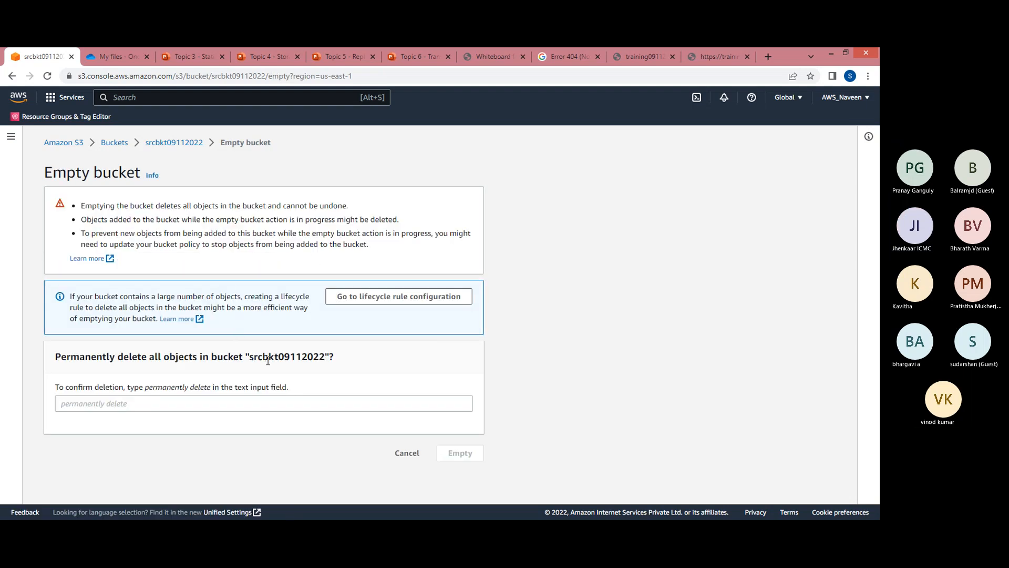
{"action": "double_click", "coordinate": [268, 359]}
{"action": "left_click_drag", "start_coordinate": [146, 388], "coordinate": [210, 391]}
{"action": "key", "text": "ctrl+c"}
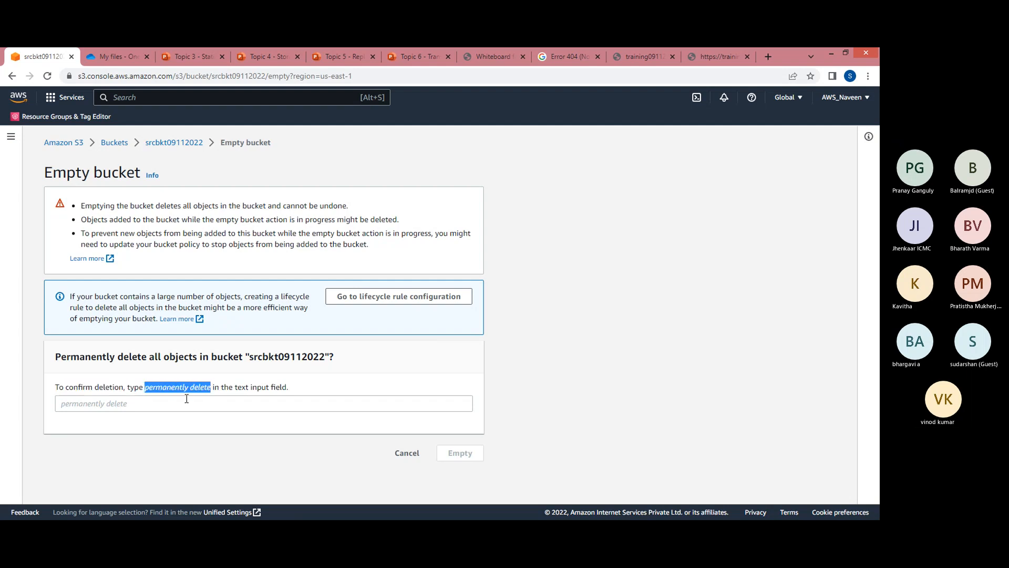
{"action": "left_click", "coordinate": [185, 403]}
{"action": "key", "text": "ctrl+v"}
{"action": "left_click", "coordinate": [471, 453]}
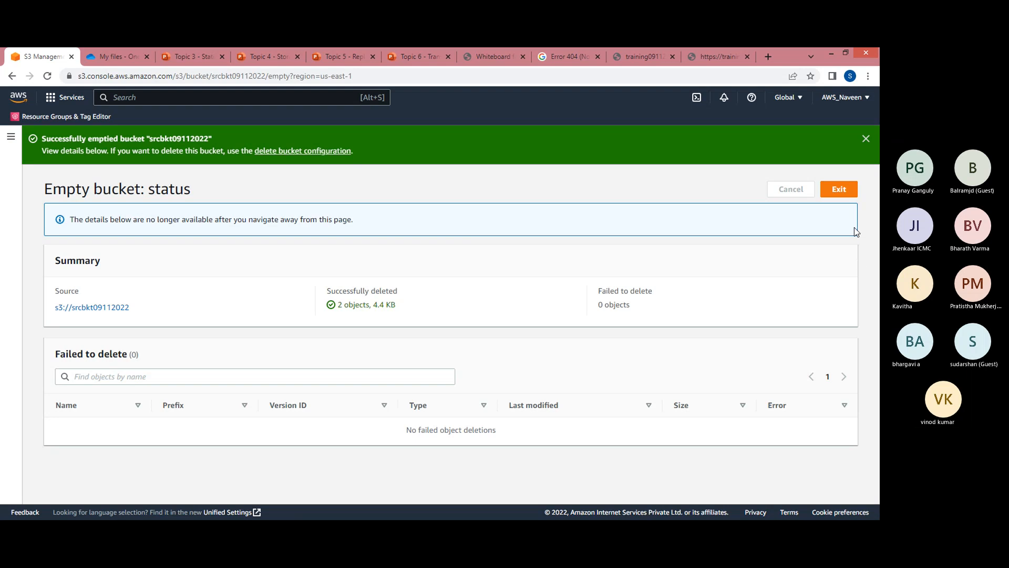
{"action": "left_click", "coordinate": [839, 190]}
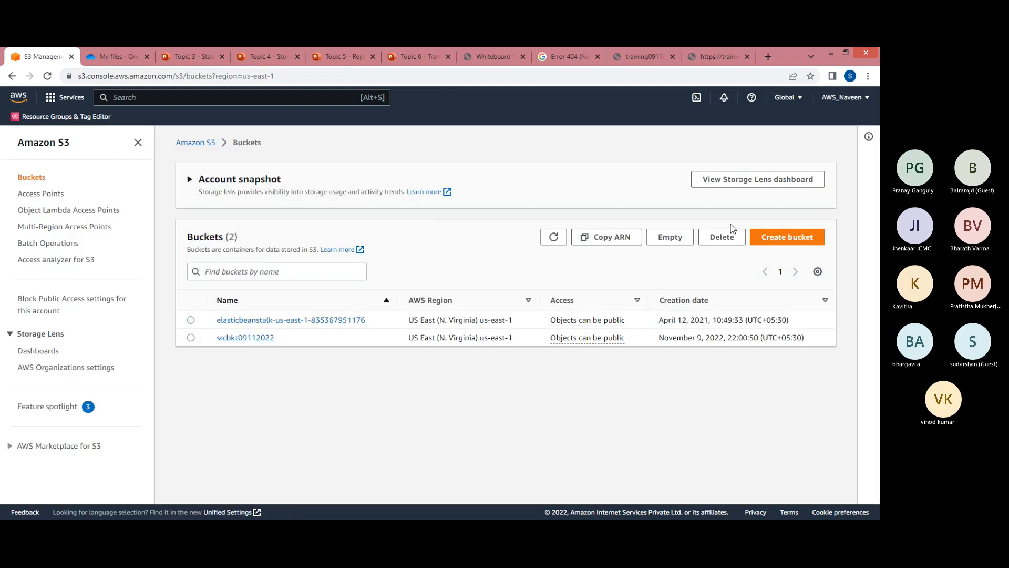
Delete the srcbkt09112022 bucket, confirming with its name, and dismiss the notification
{"action": "left_click", "coordinate": [191, 337]}
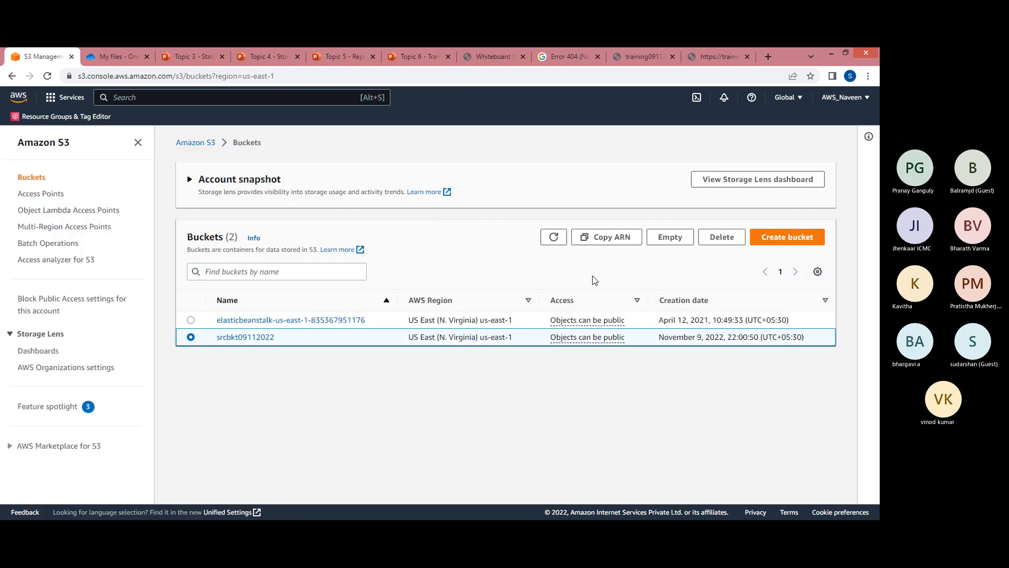
{"action": "left_click", "coordinate": [728, 238]}
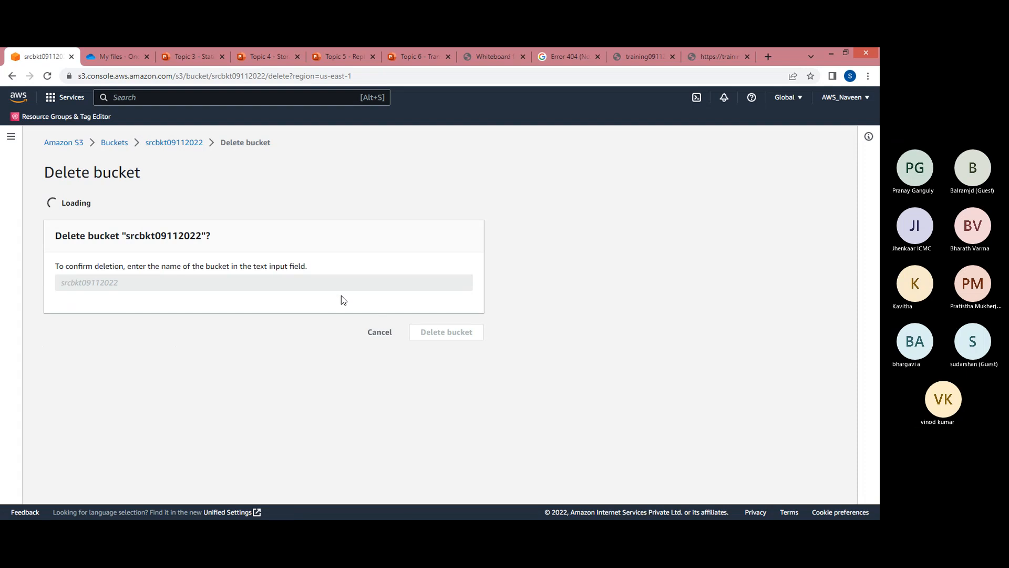
{"action": "double_click", "coordinate": [175, 279]}
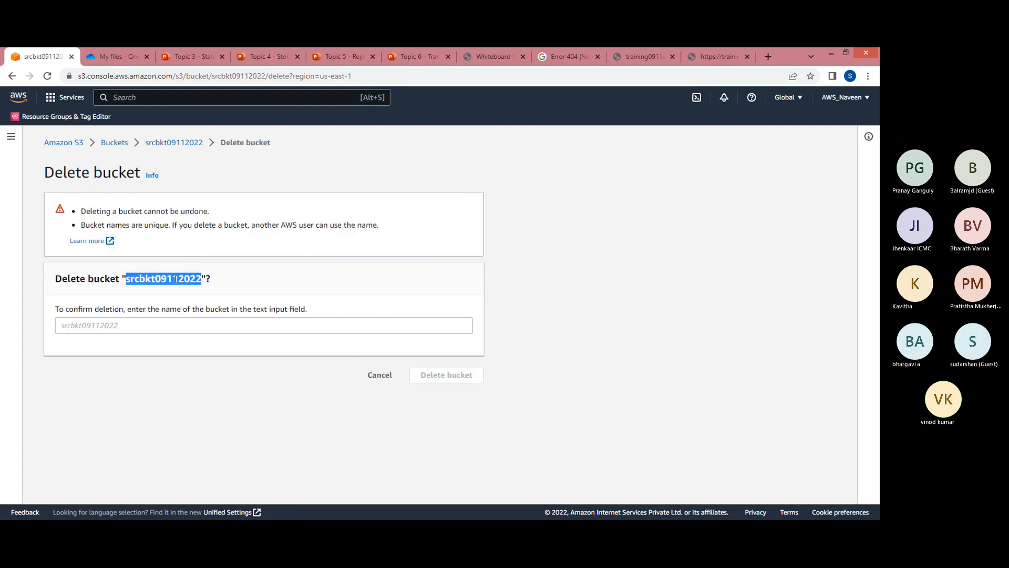
{"action": "left_click", "coordinate": [111, 327]}
{"action": "key", "text": "ctrl+v"}
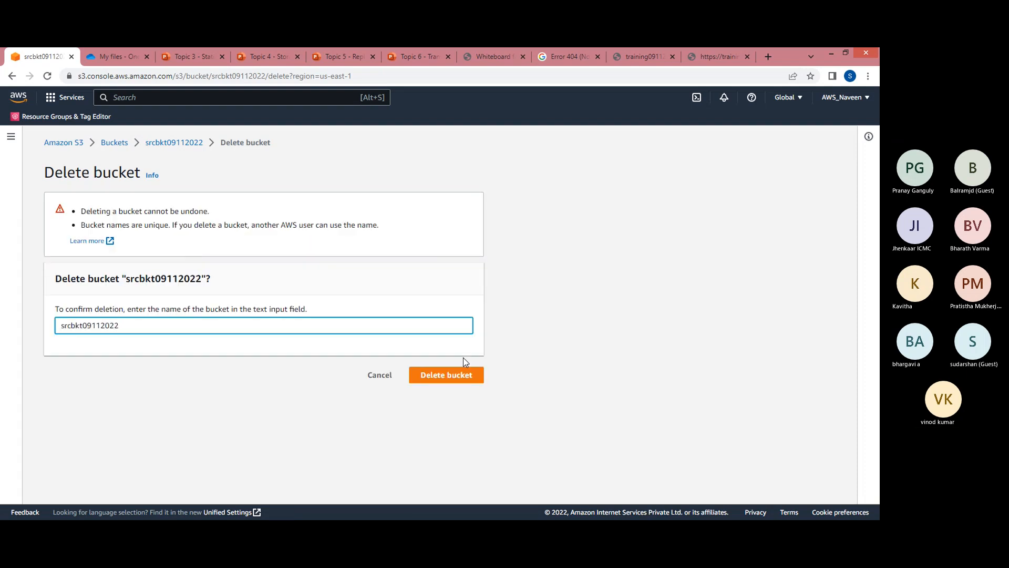
{"action": "left_click", "coordinate": [460, 377]}
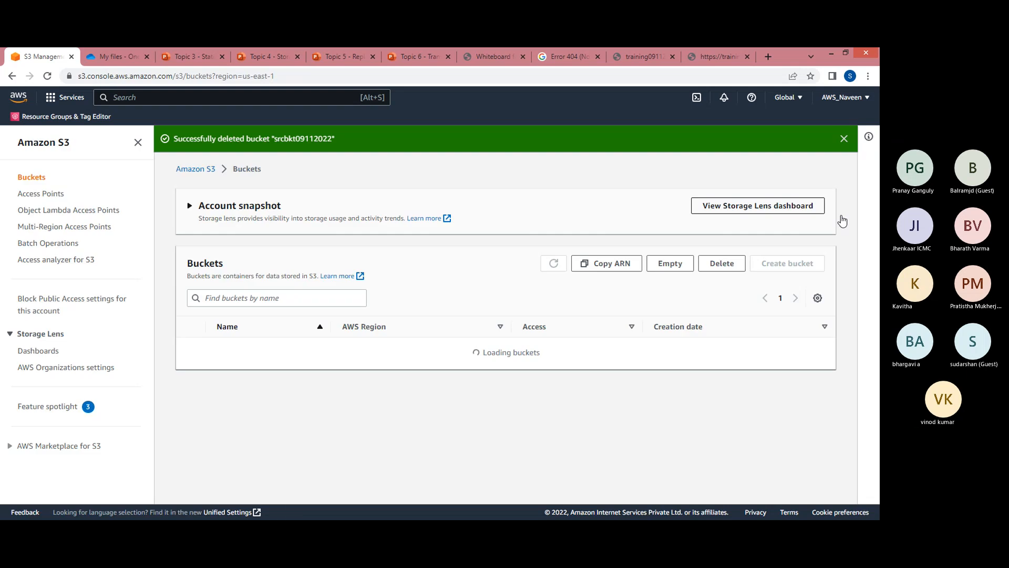
{"action": "left_click", "coordinate": [844, 139]}
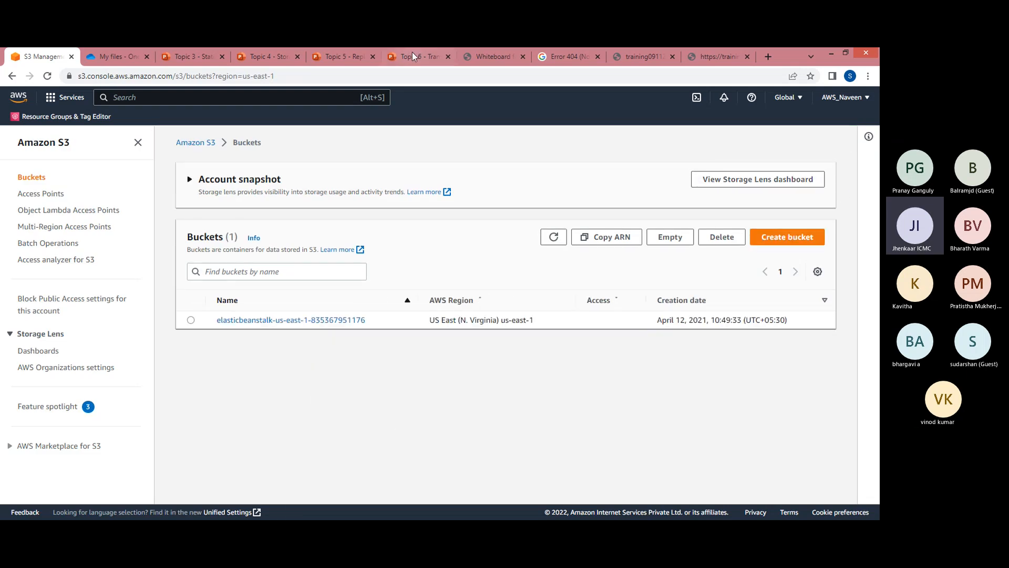
Switch to the Topic 5 - Replication presentation in PowerPoint and review the Replication – Same Region slides, stopping at slide 3
{"action": "left_click", "coordinate": [339, 50]}
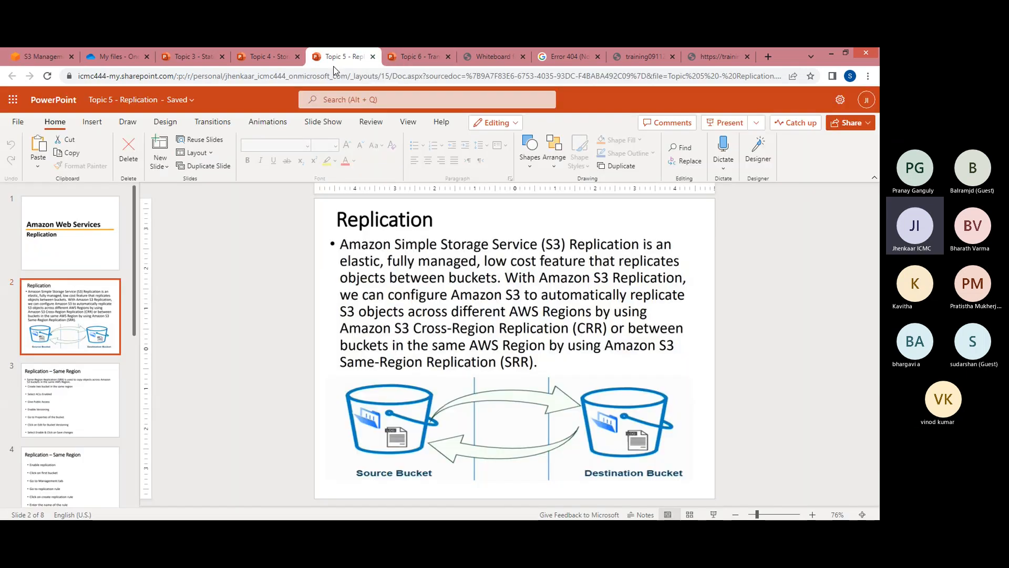
{"action": "scroll", "coordinate": [246, 215], "scroll_direction": "down", "scroll_amount": 2}
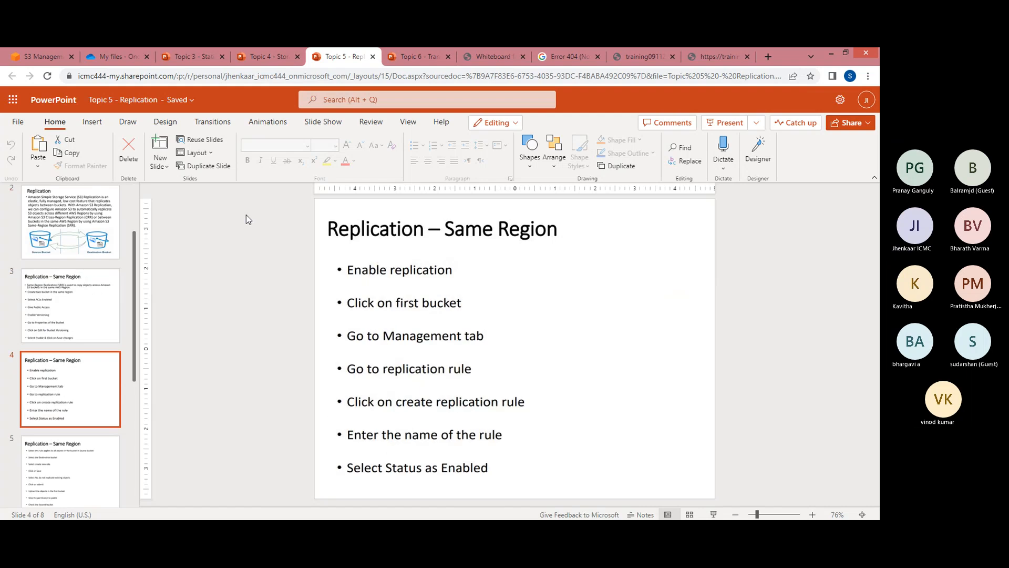
{"action": "scroll", "coordinate": [246, 215], "scroll_direction": "up", "scroll_amount": 1}
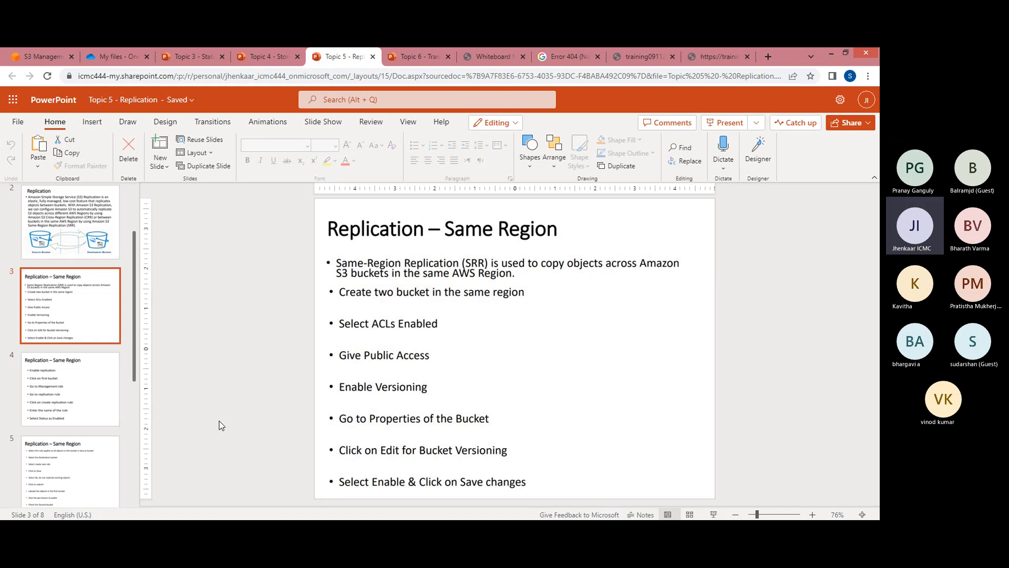
View slide 4, switch to the S3 console and start creating a bucket named srcbkt09112022 in US East (N. Virginia) us-east-1
{"action": "key", "text": "Down"}
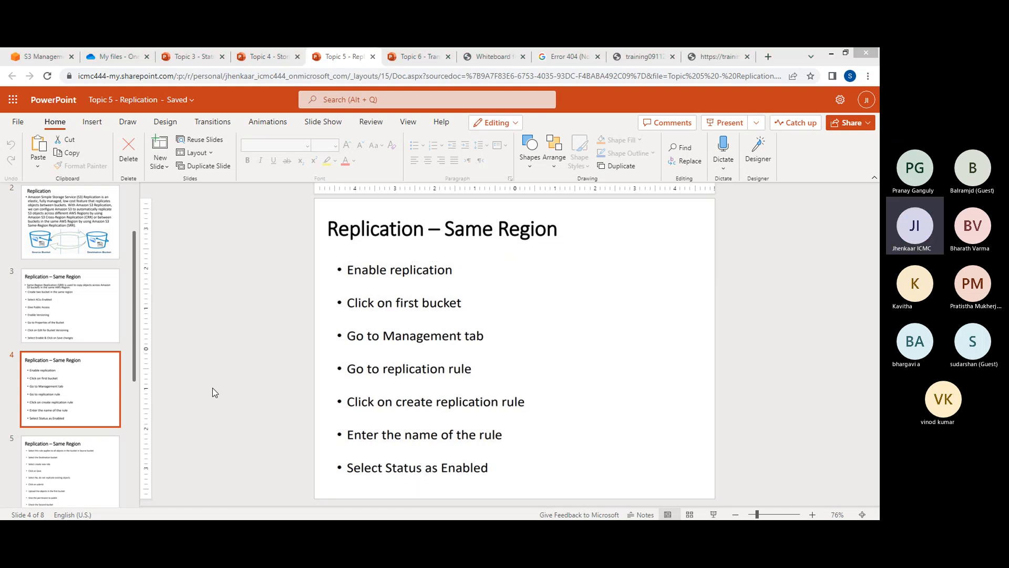
{"action": "left_click", "coordinate": [17, 51]}
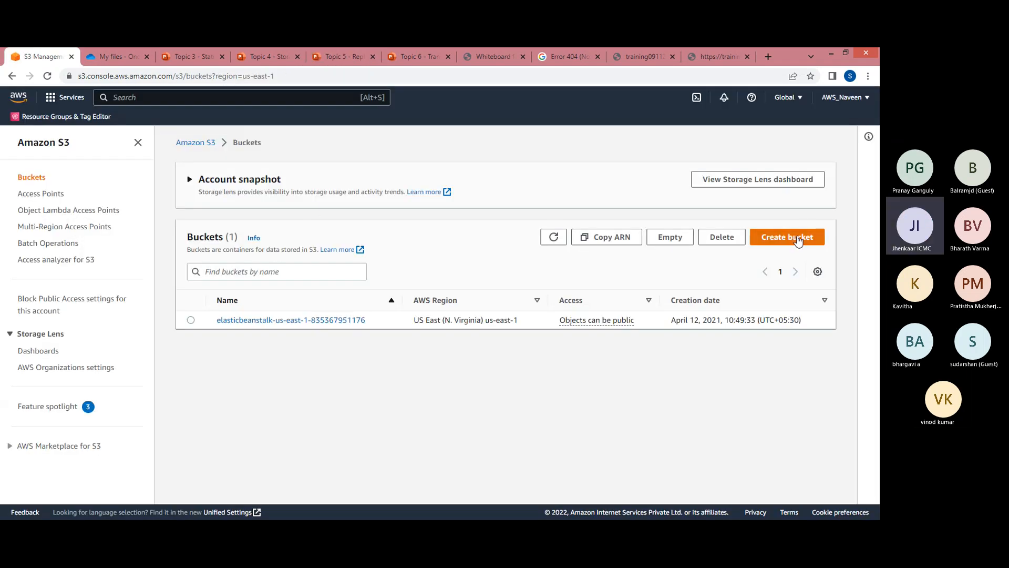
{"action": "left_click", "coordinate": [798, 243]}
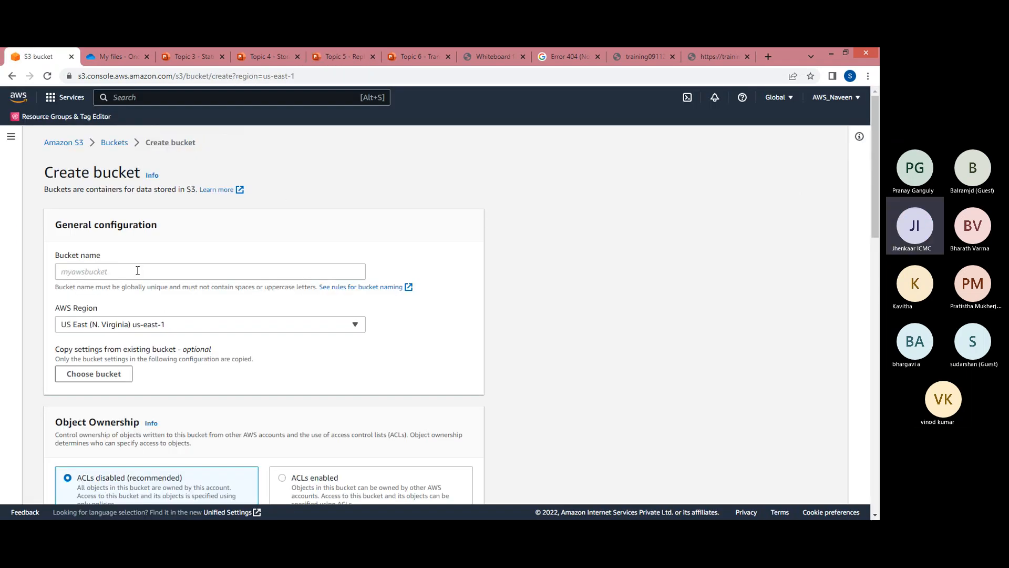
{"action": "left_click", "coordinate": [138, 271]}
{"action": "type", "text": "srcbkt09112022"}
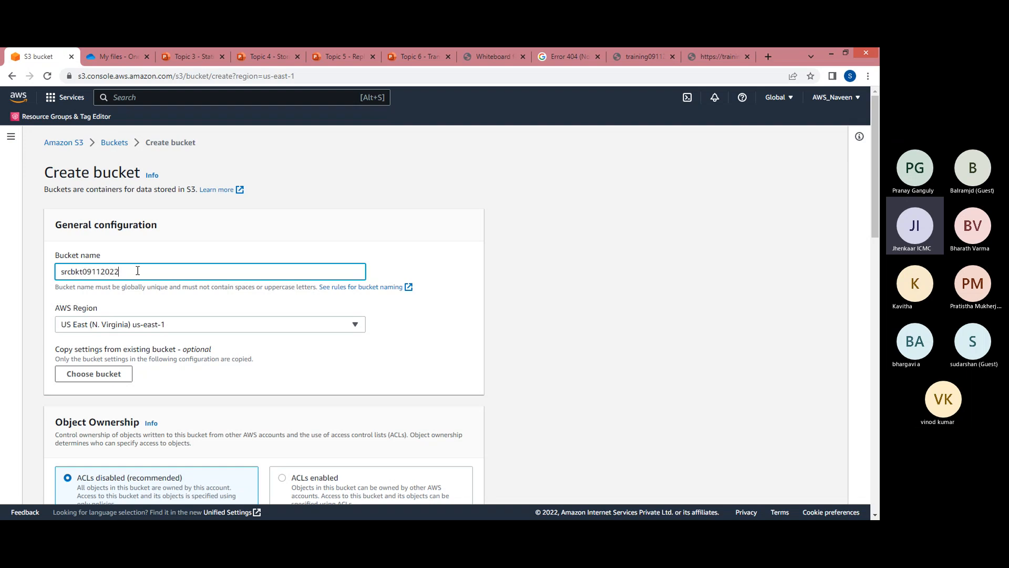
{"action": "left_click", "coordinate": [180, 324]}
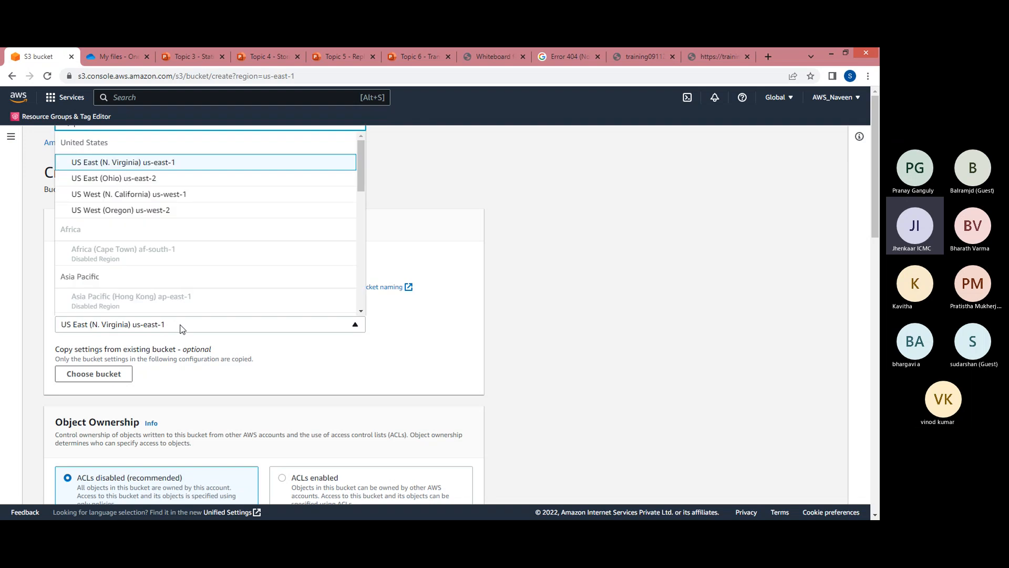
{"action": "left_click", "coordinate": [680, 281]}
Enable ACLs for the new bucket and turn off Block all public access
{"action": "left_click_drag", "start_coordinate": [875, 171], "coordinate": [879, 237]}
{"action": "left_click", "coordinate": [284, 278]}
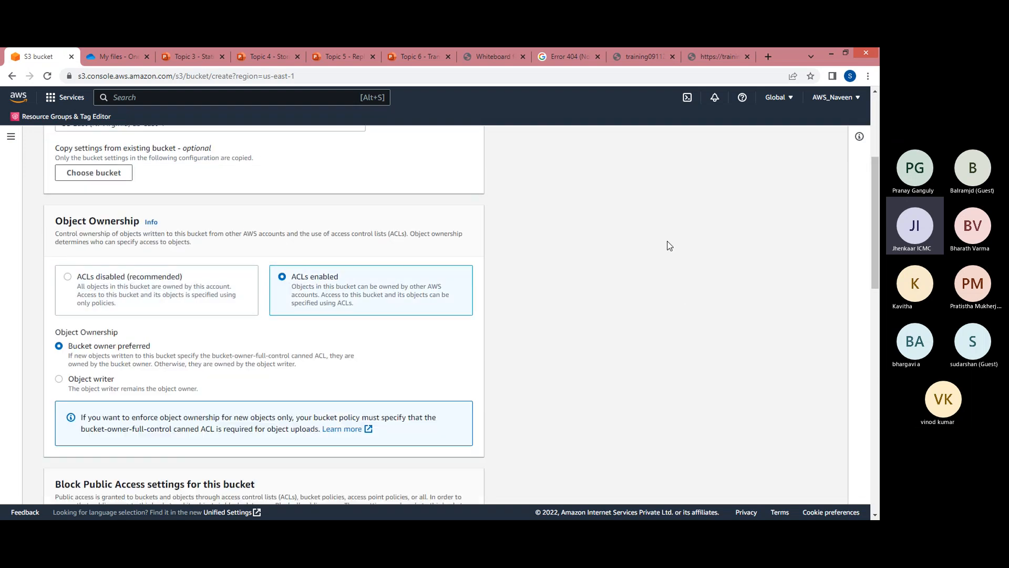
{"action": "scroll", "coordinate": [873, 244], "scroll_direction": "down", "scroll_amount": 6}
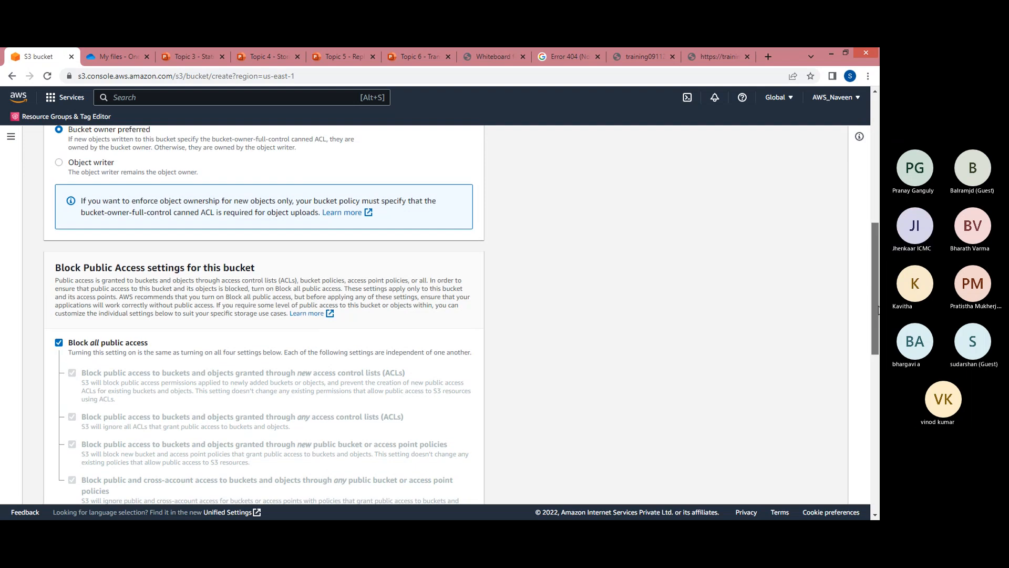
{"action": "left_click", "coordinate": [59, 269]}
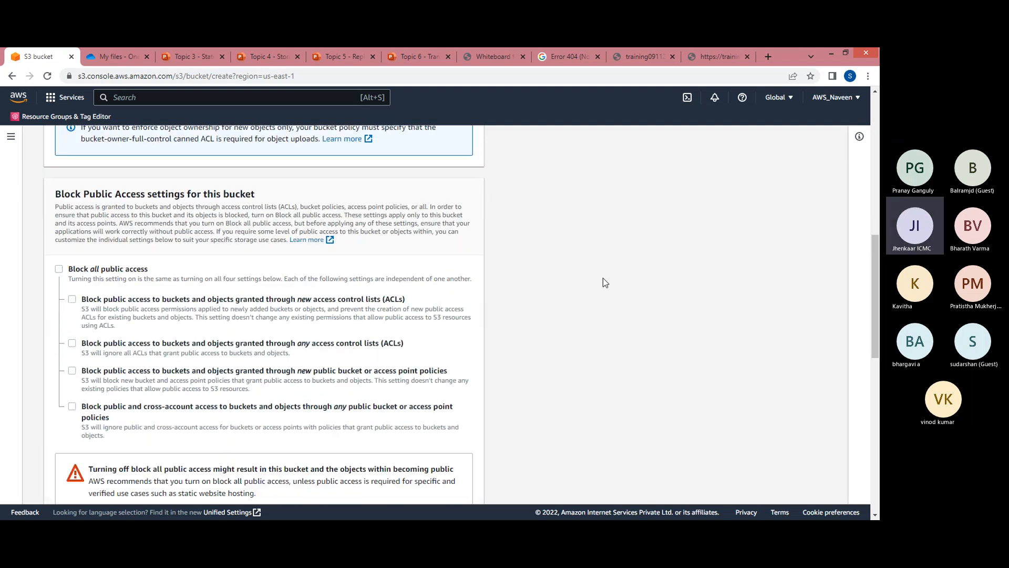
Acknowledge the public access warning, enable Bucket Versioning, and create the bucket
{"action": "left_click_drag", "start_coordinate": [874, 265], "coordinate": [875, 366]}
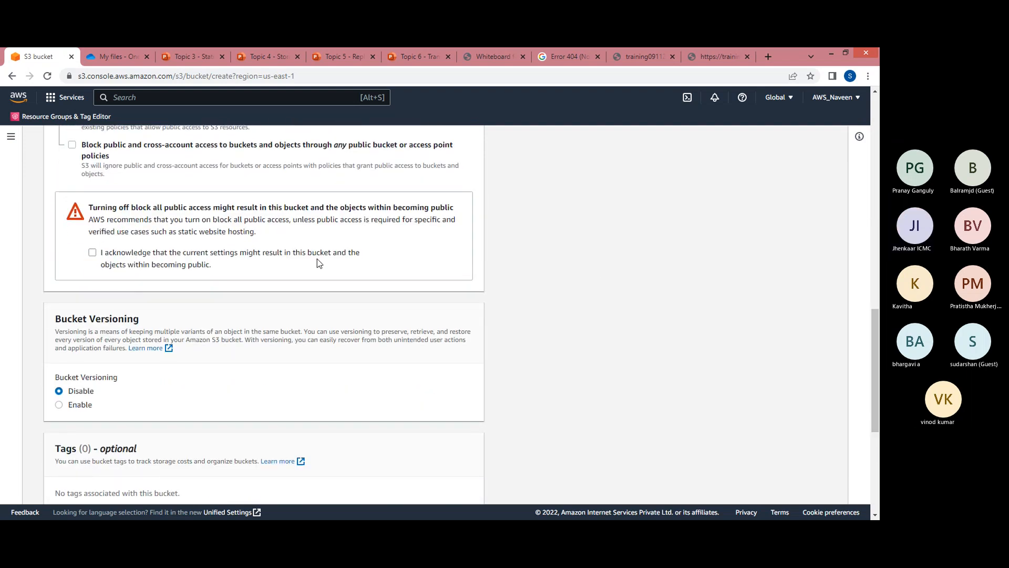
{"action": "left_click", "coordinate": [93, 254]}
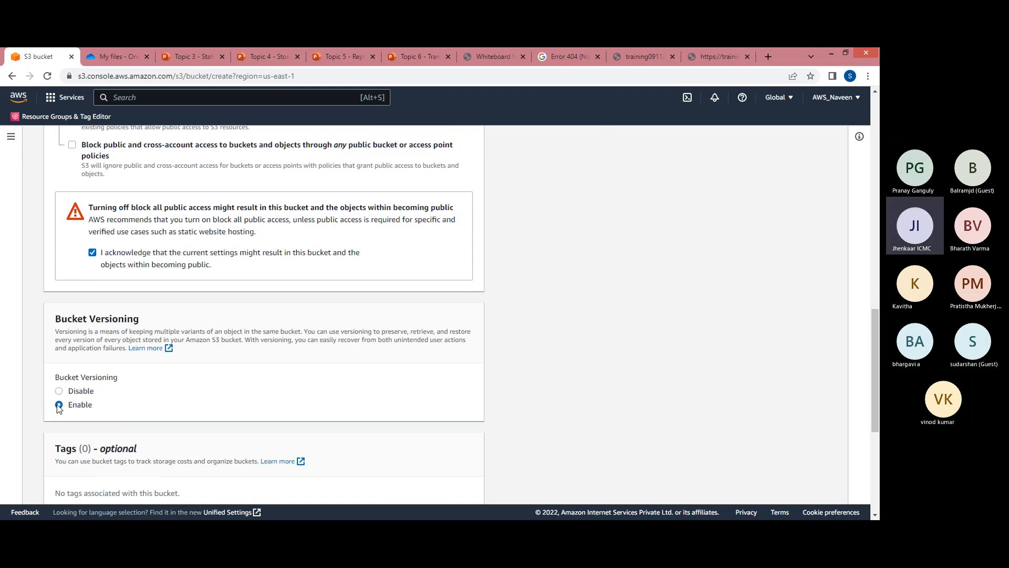
{"action": "left_click_drag", "start_coordinate": [871, 315], "coordinate": [878, 443]}
{"action": "left_click", "coordinate": [449, 484]}
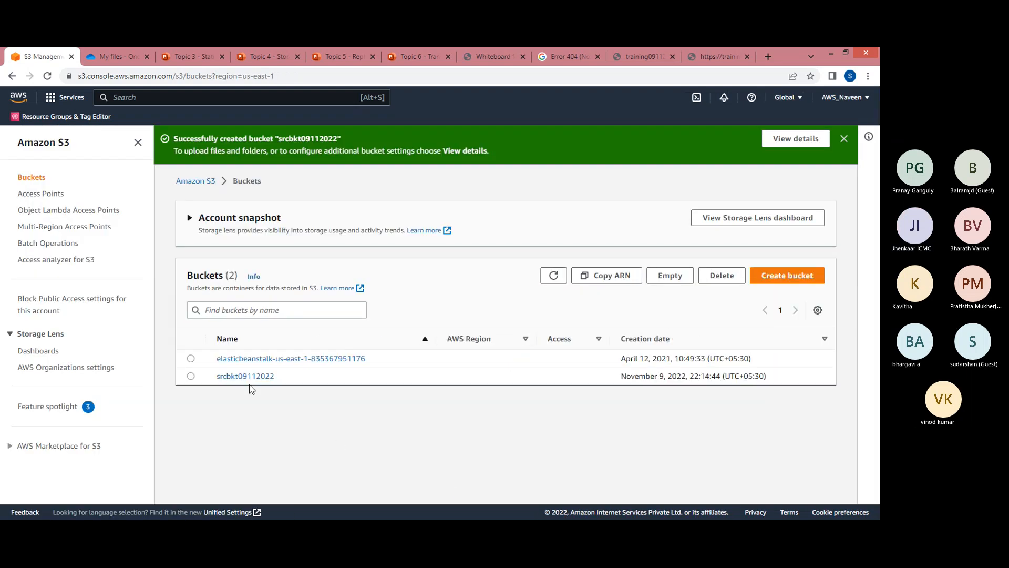
Open srcbkt09112022, save its Bucket Versioning setting with Enable selected, and return to the bucket's objects
{"action": "left_click", "coordinate": [245, 377]}
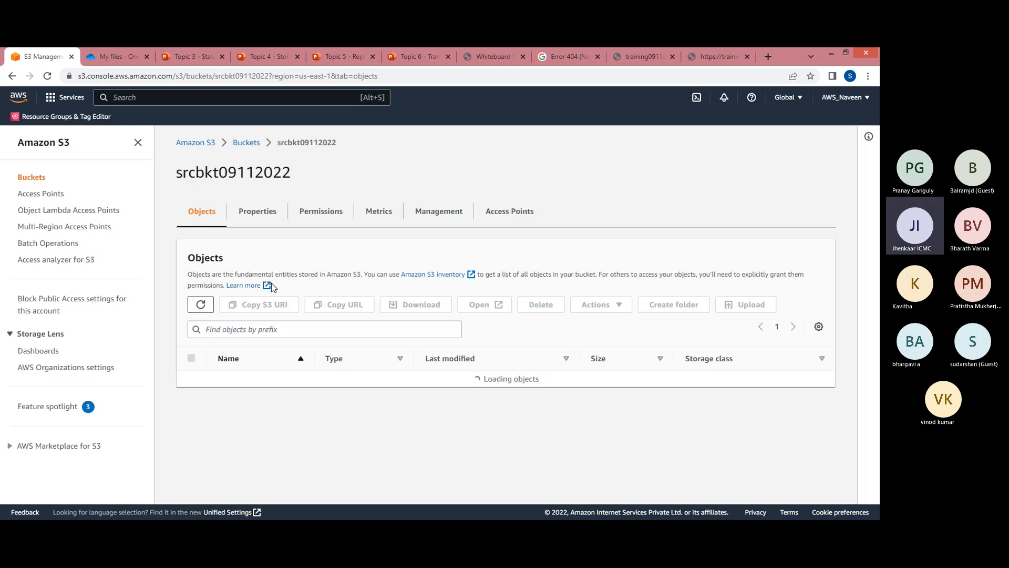
{"action": "left_click", "coordinate": [270, 225]}
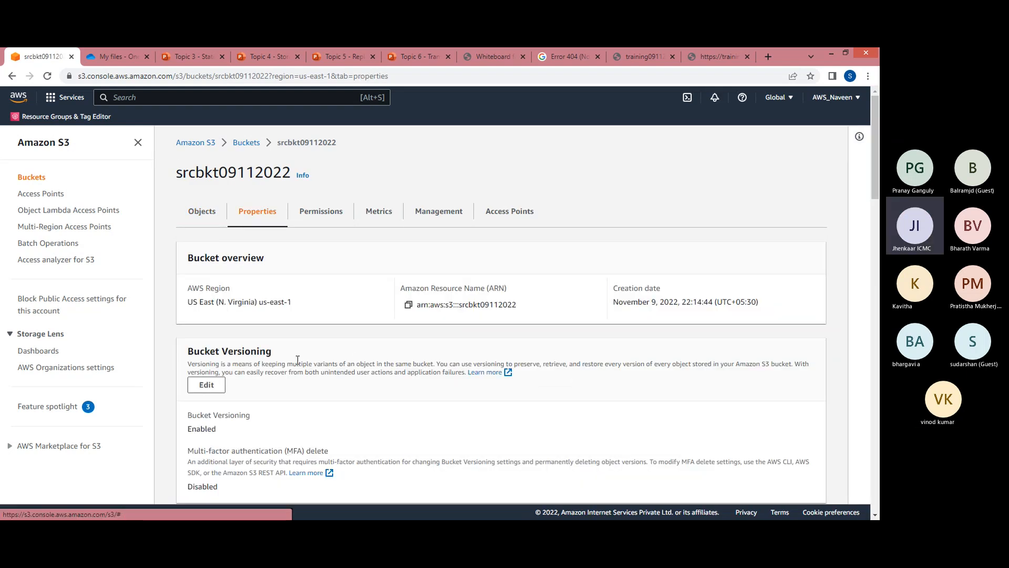
{"action": "left_click", "coordinate": [210, 386]}
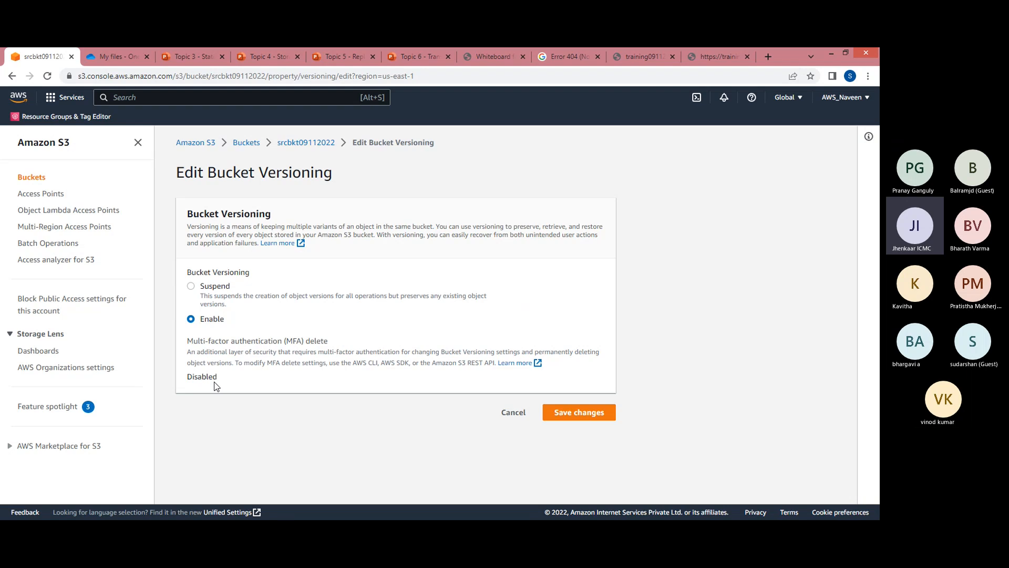
{"action": "left_click", "coordinate": [601, 418]}
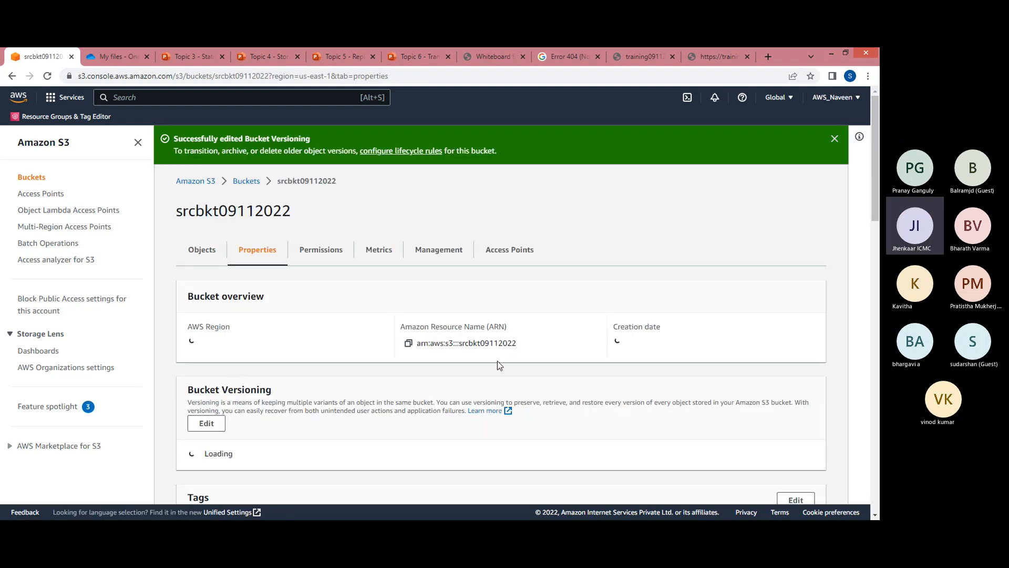
{"action": "left_click", "coordinate": [213, 250]}
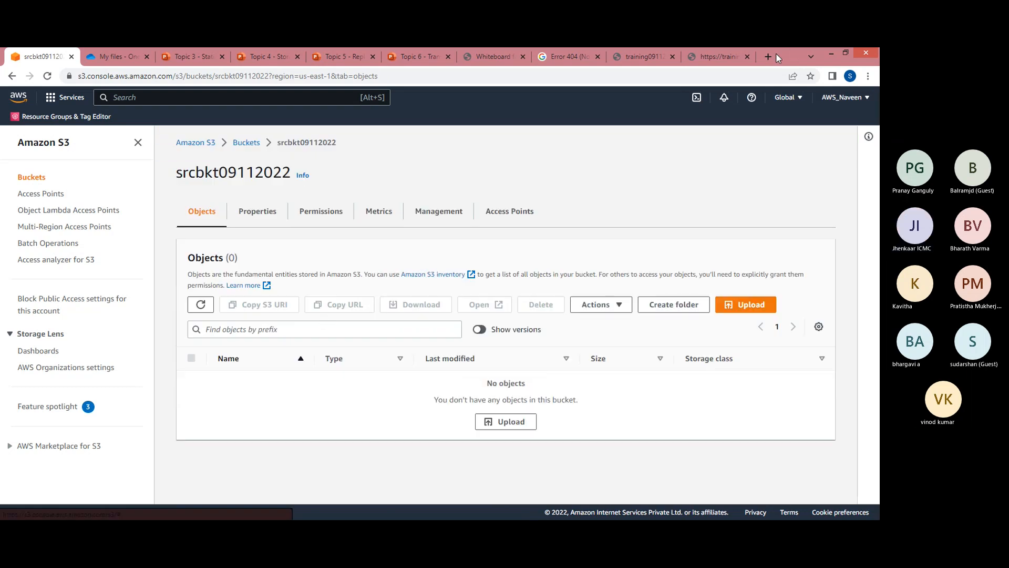
Open Google in a new browser tab and search for "nature images"
{"action": "left_click", "coordinate": [770, 57]}
{"action": "type", "text": "goo"}
{"action": "key", "text": "Return"}
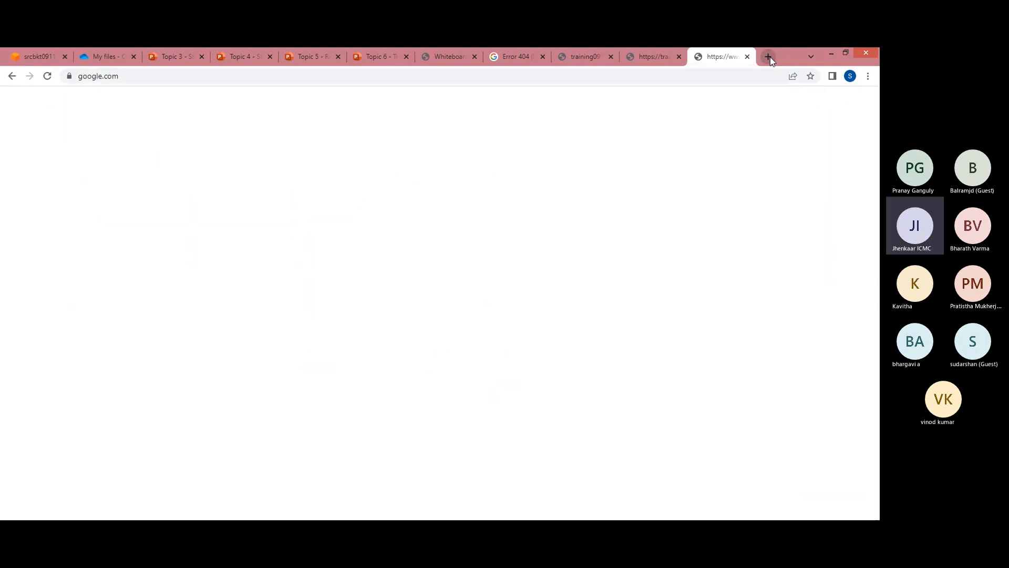
{"action": "type", "text": "nat"}
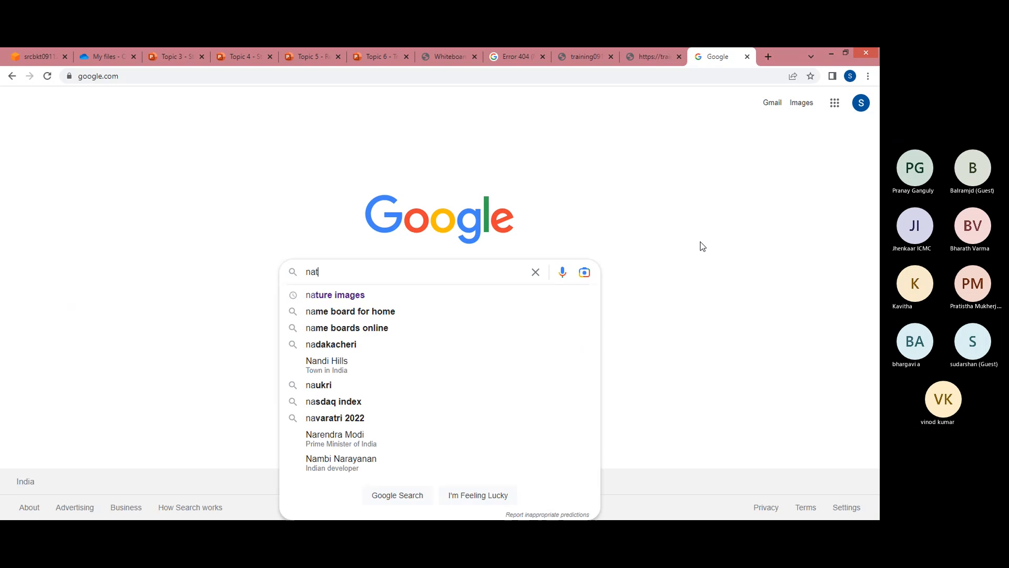
{"action": "type", "text": "ure images"}
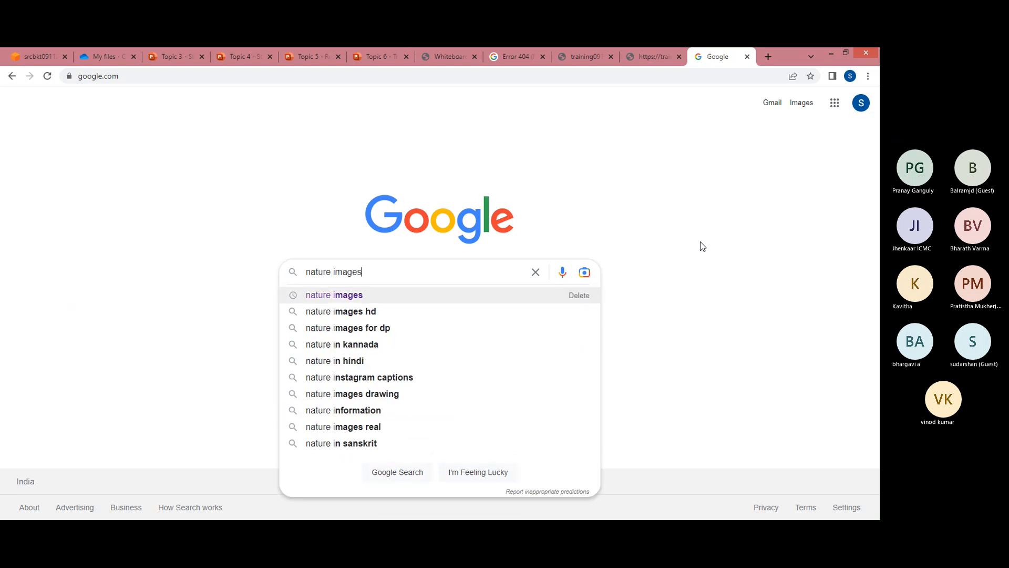
{"action": "key", "text": "Return"}
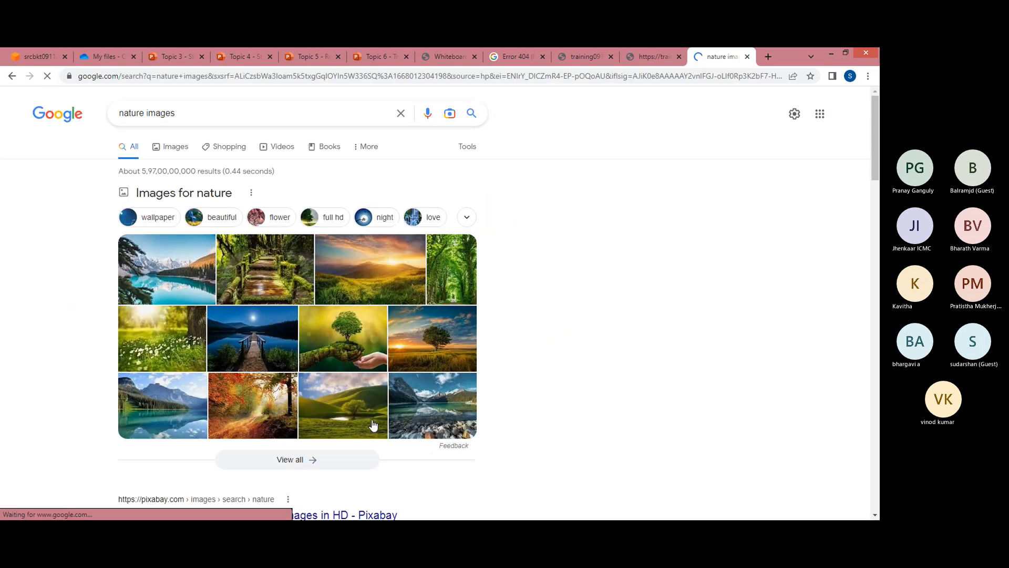
Save the mossy wooden forest walkway image to the Desktop as a JPEG named nature, and close the search results
{"action": "left_click", "coordinate": [290, 277]}
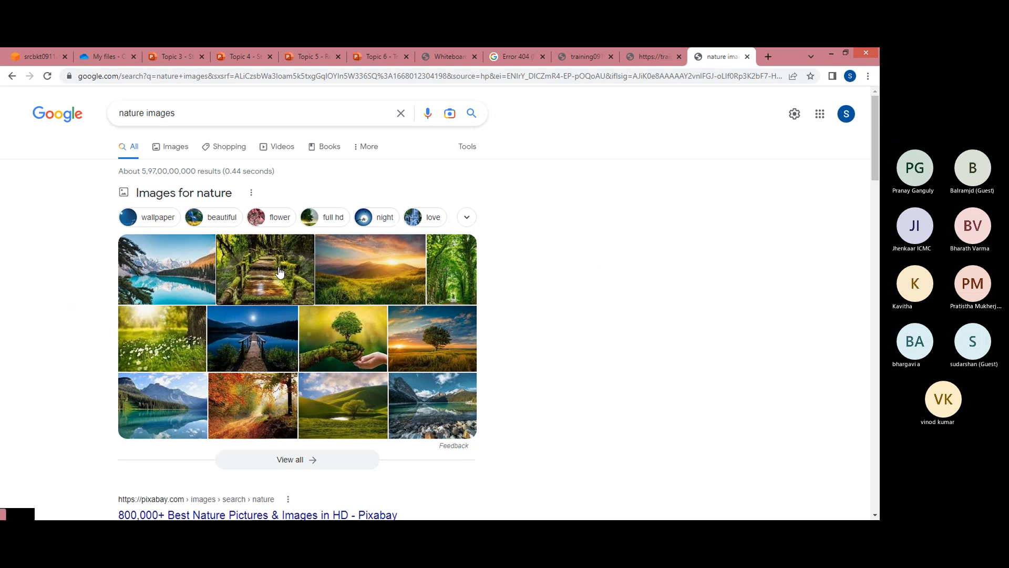
{"action": "right_click", "coordinate": [661, 238]}
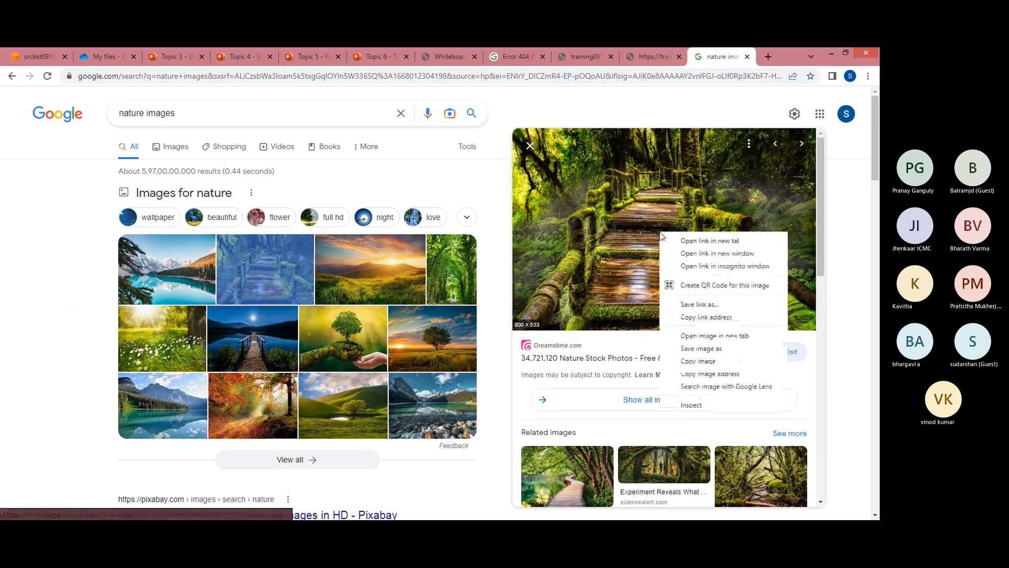
{"action": "left_click", "coordinate": [699, 348]}
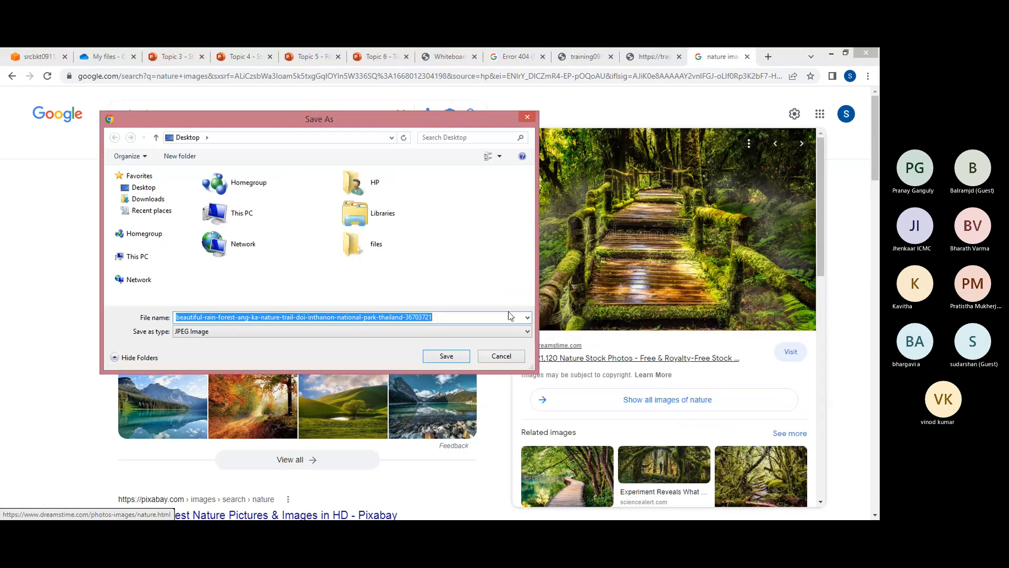
{"action": "left_click", "coordinate": [241, 317]}
{"action": "left_click", "coordinate": [245, 316]}
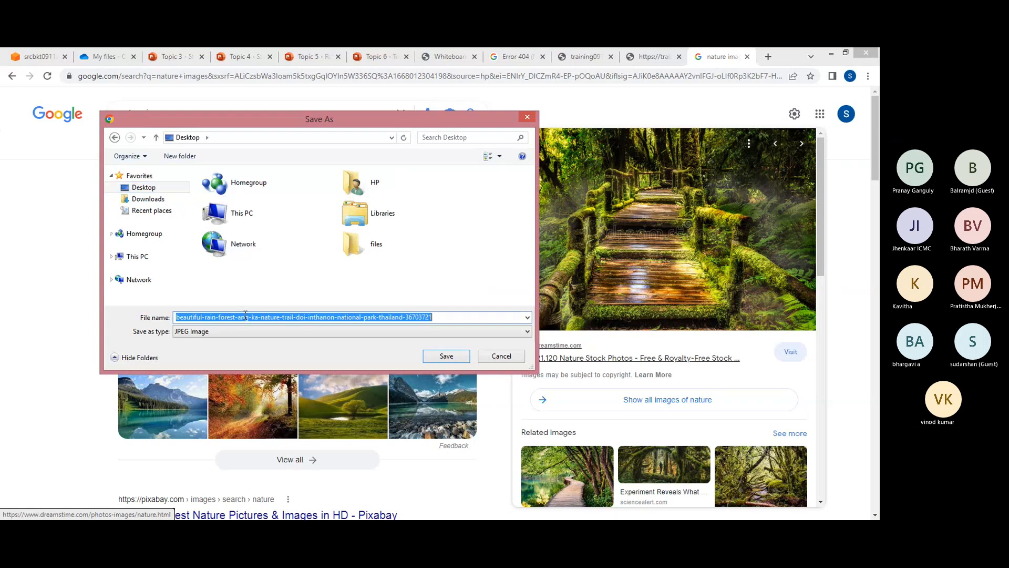
{"action": "type", "text": "nature"}
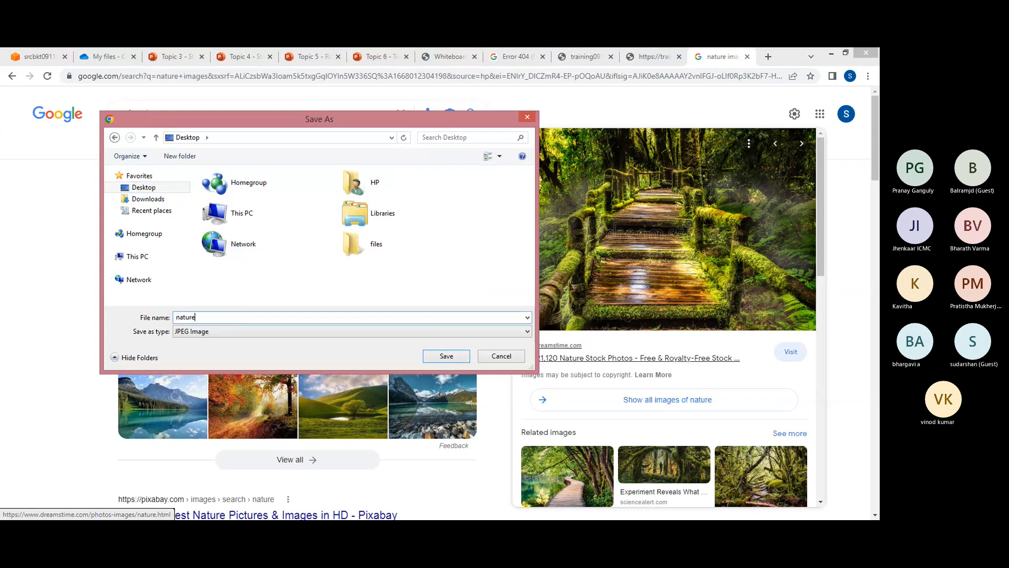
{"action": "left_click", "coordinate": [446, 356]}
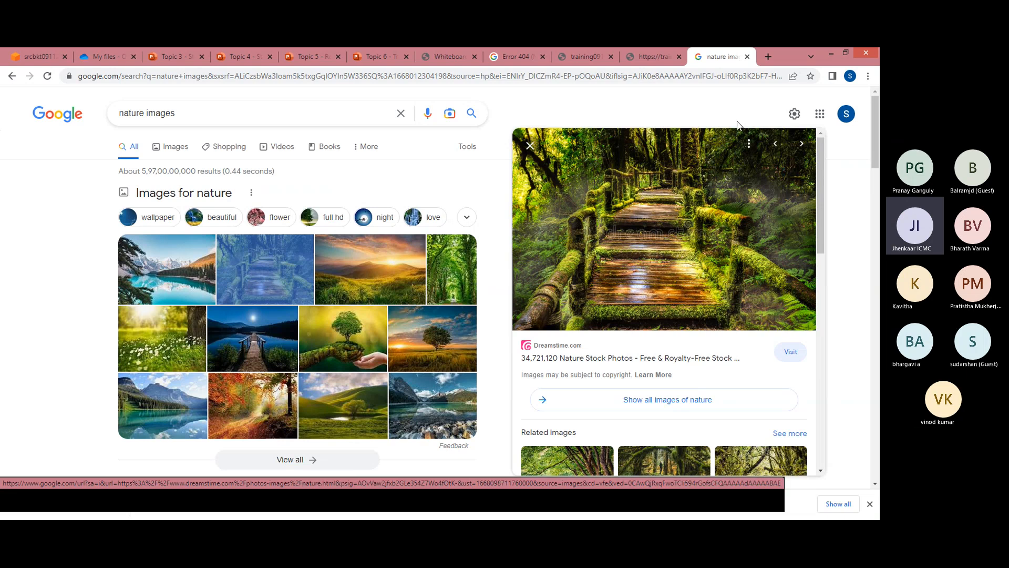
{"action": "left_click", "coordinate": [747, 56]}
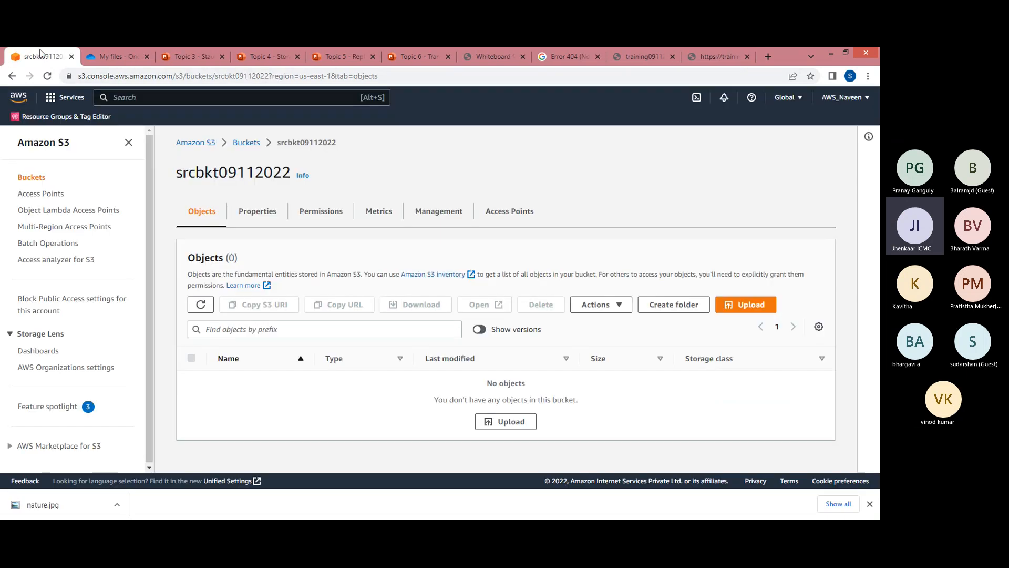
Start an upload to the srcbkt09112022 bucket and add the nature image from the Desktop
{"action": "left_click", "coordinate": [761, 307]}
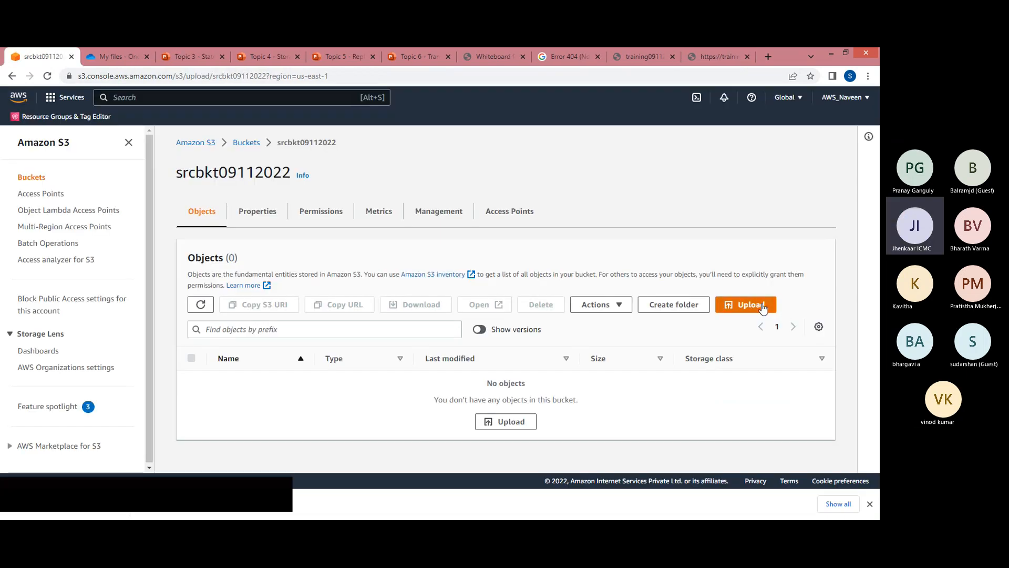
{"action": "left_click", "coordinate": [389, 282]}
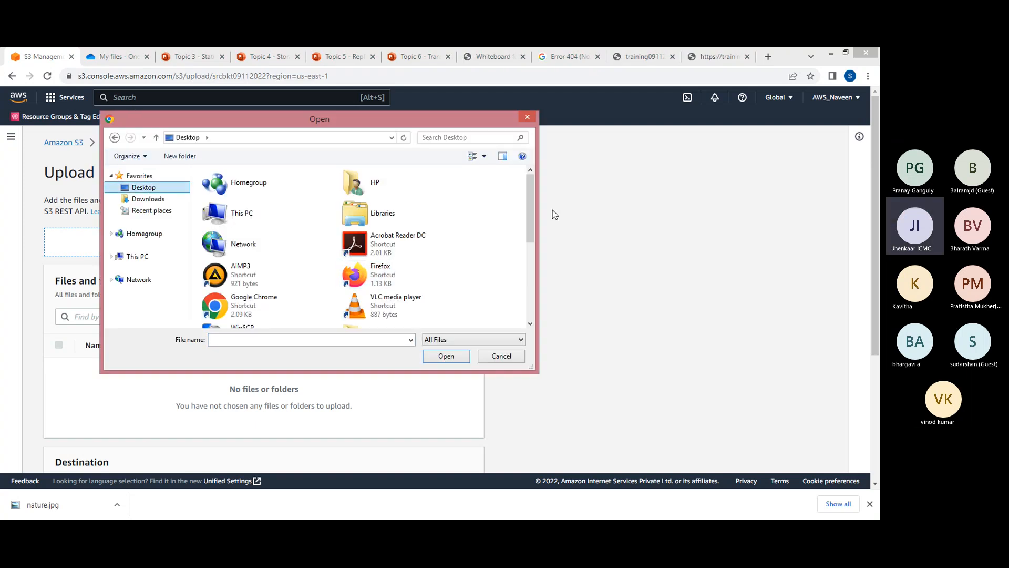
{"action": "left_click_drag", "start_coordinate": [529, 222], "coordinate": [535, 264]}
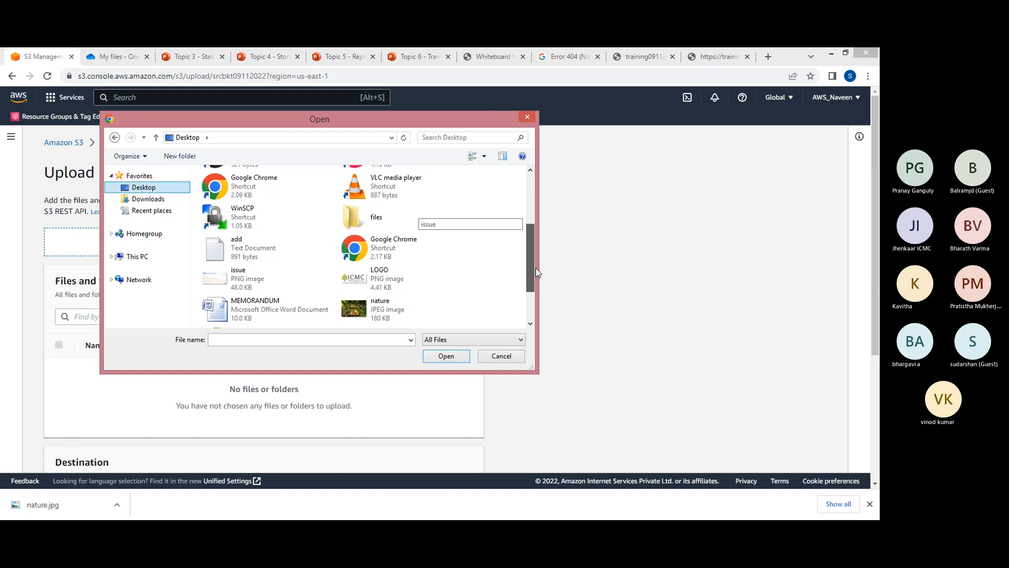
{"action": "double_click", "coordinate": [401, 291]}
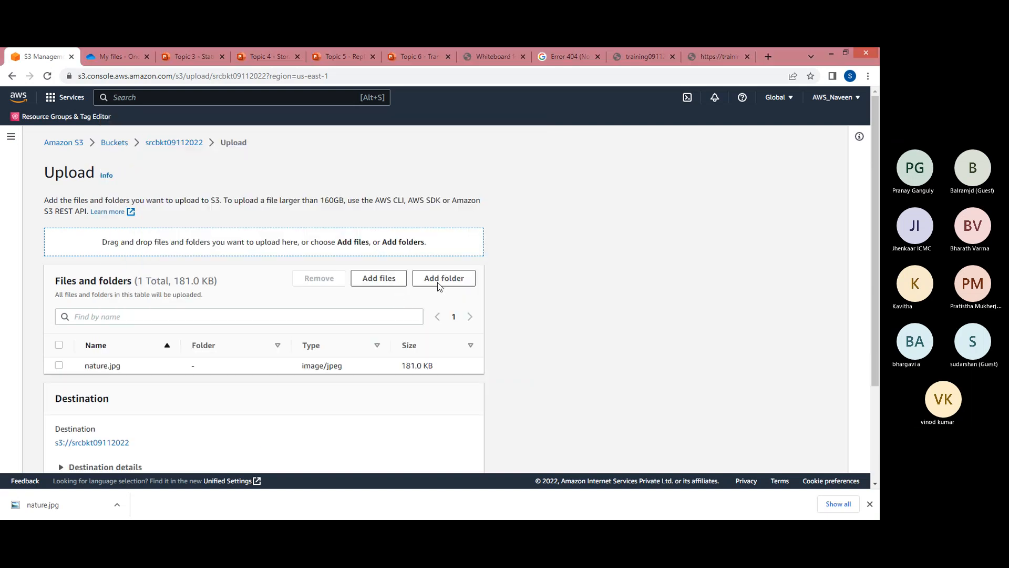
Set the upload's predefined ACL permission to Grant public-read access
{"action": "scroll", "coordinate": [876, 265], "scroll_direction": "down", "scroll_amount": 3}
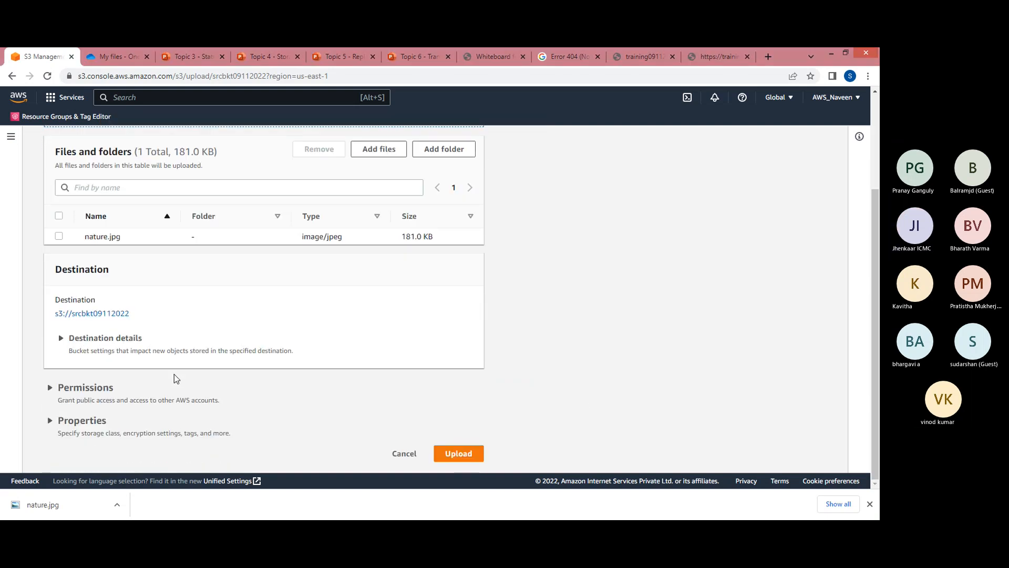
{"action": "left_click", "coordinate": [48, 389]}
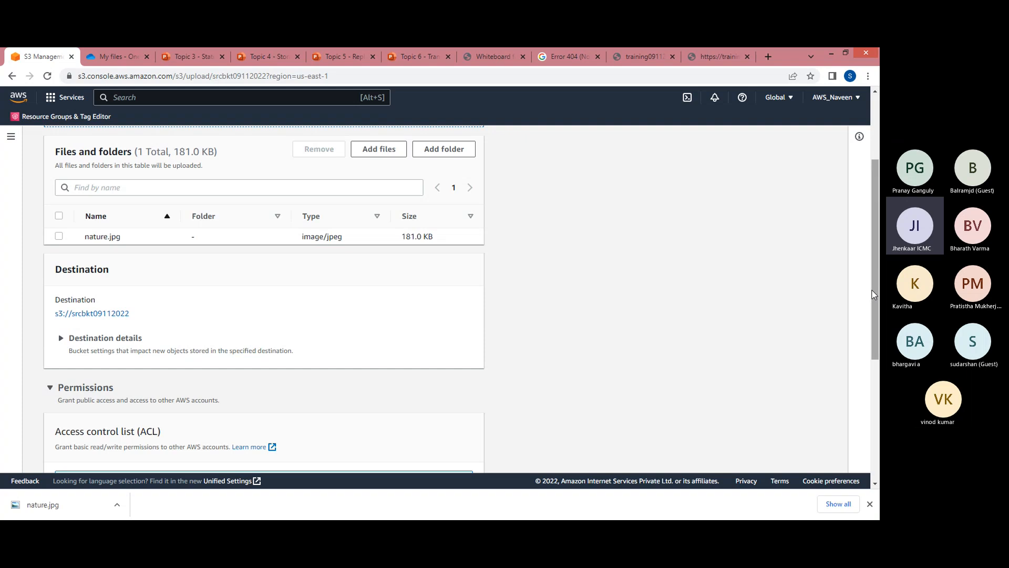
{"action": "left_click_drag", "start_coordinate": [875, 313], "coordinate": [849, 394]}
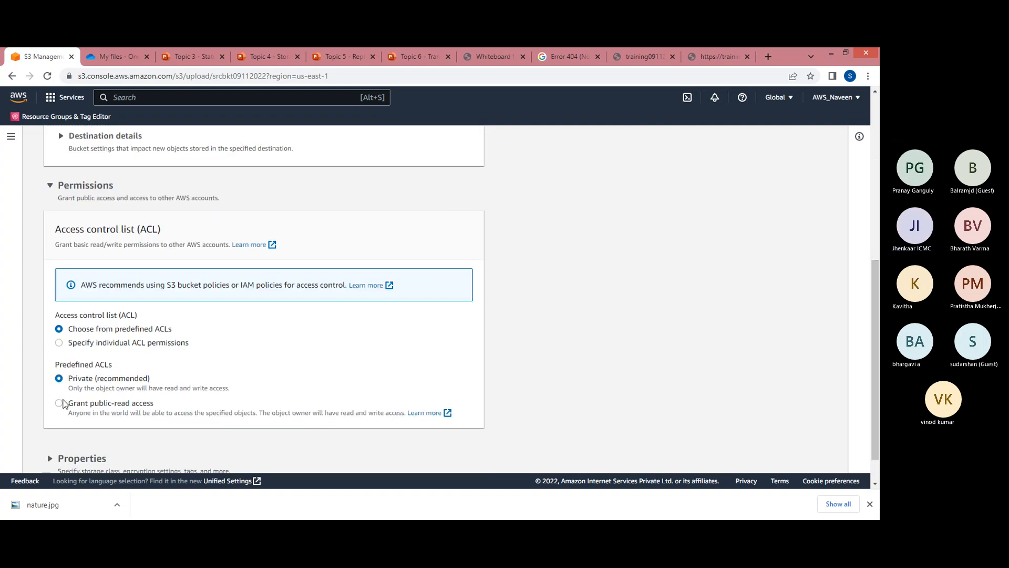
{"action": "left_click", "coordinate": [59, 403]}
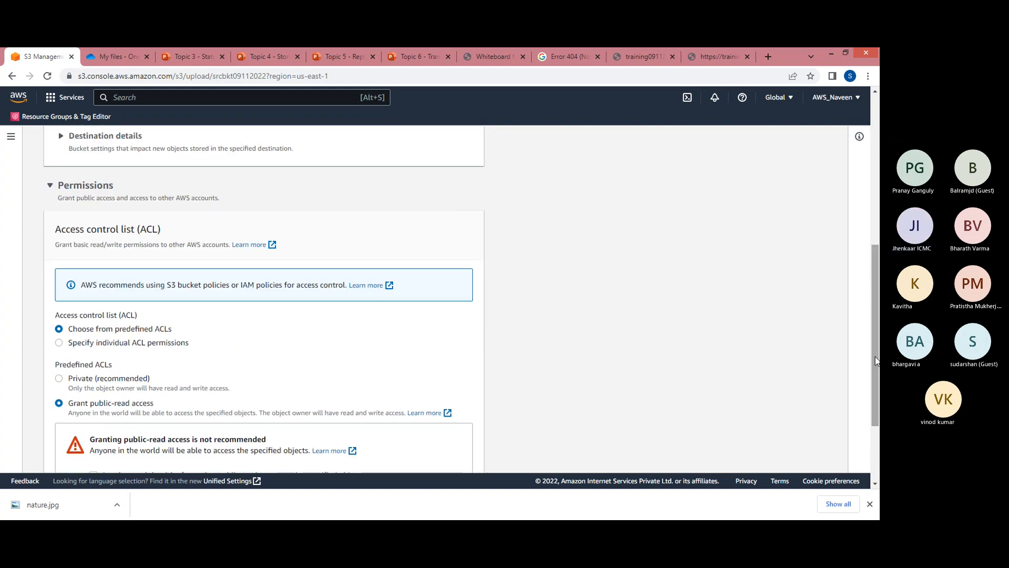
Acknowledge the risk of granting public-read access, upload the nature image, and close the upload status page
{"action": "scroll", "coordinate": [875, 368], "scroll_direction": "down", "scroll_amount": 1}
{"action": "scroll", "coordinate": [879, 423], "scroll_direction": "down", "scroll_amount": 1}
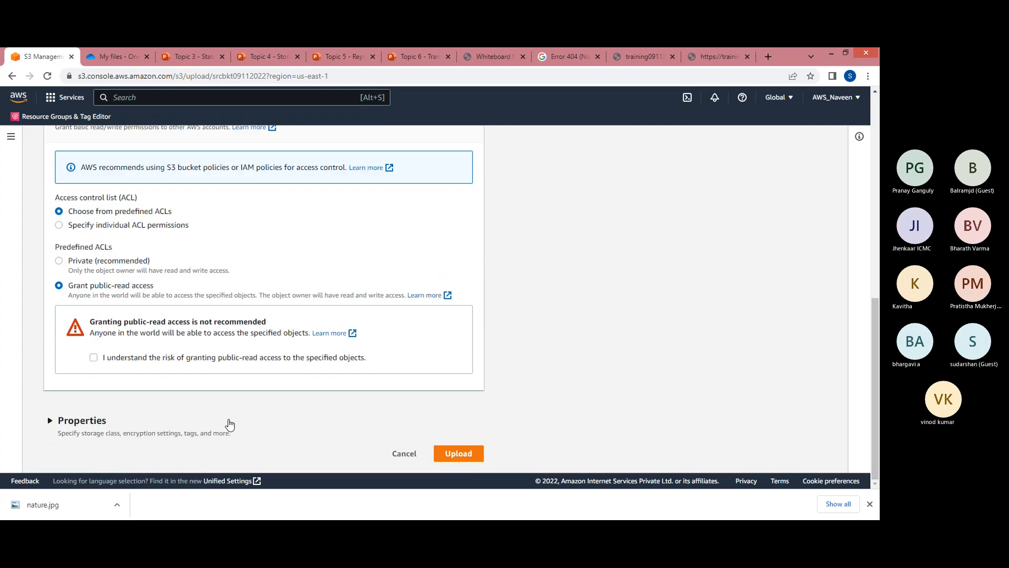
{"action": "left_click", "coordinate": [94, 359]}
{"action": "left_click", "coordinate": [456, 455]}
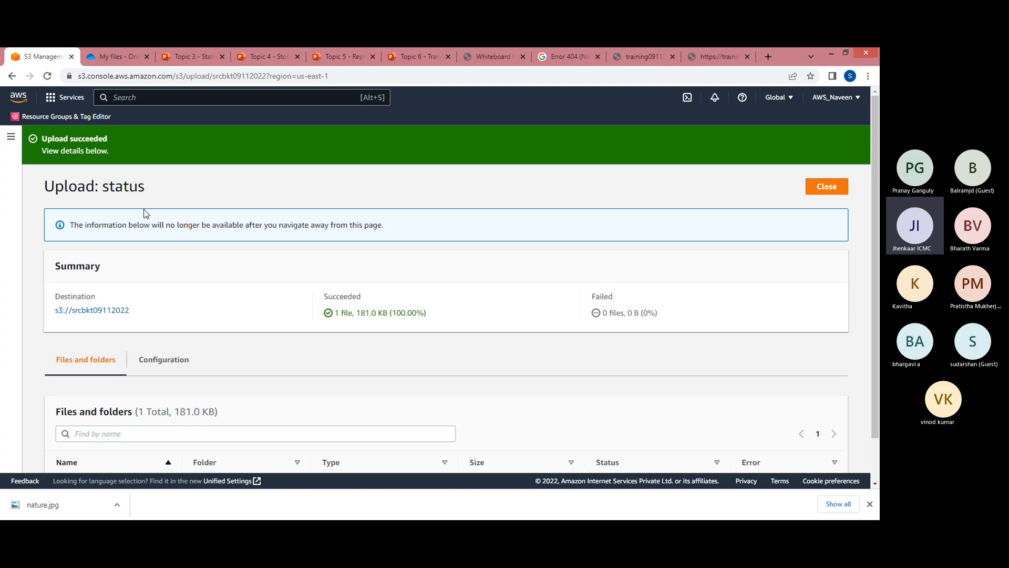
{"action": "left_click", "coordinate": [827, 187]}
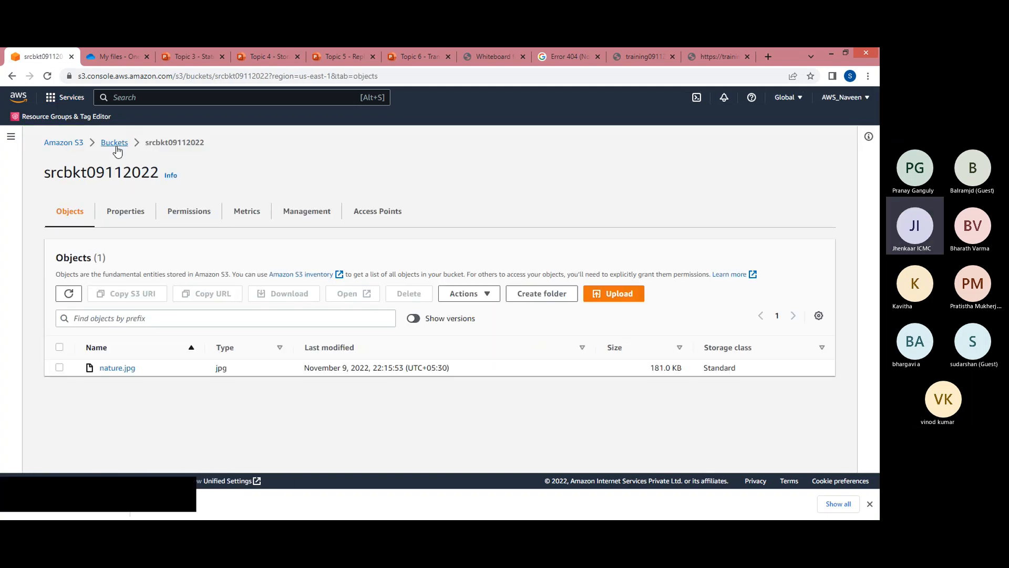
Start creating another bucket from the bucket list and name it detnbkt09112022
{"action": "left_click", "coordinate": [115, 145]}
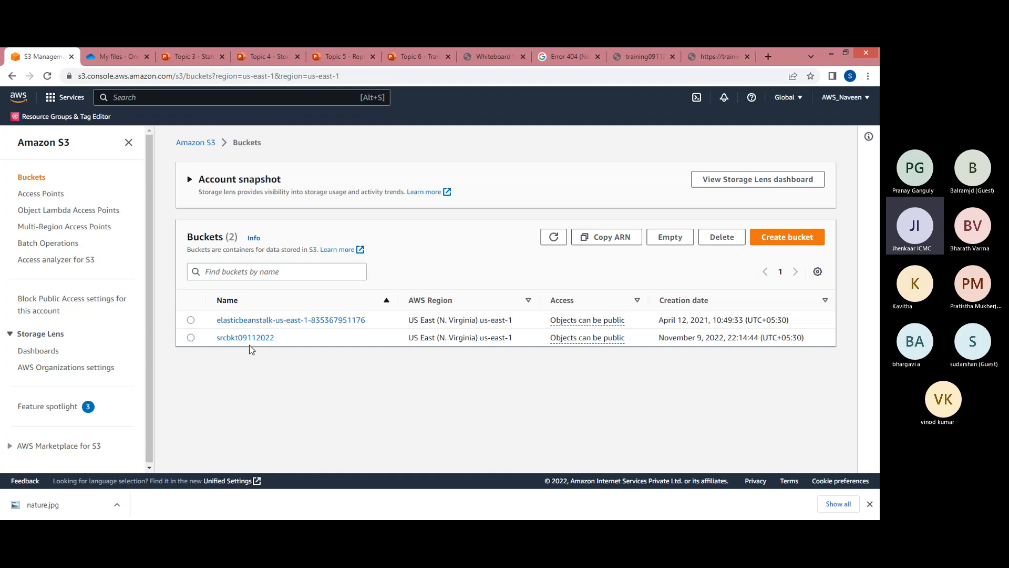
{"action": "left_click", "coordinate": [768, 239]}
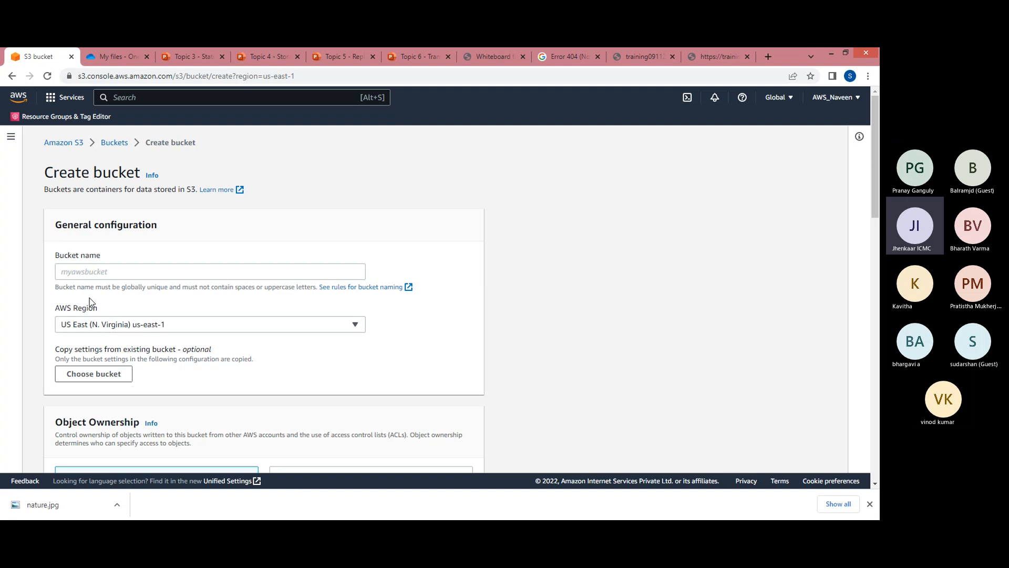
{"action": "left_click", "coordinate": [110, 273]}
{"action": "type", "text": "de"}
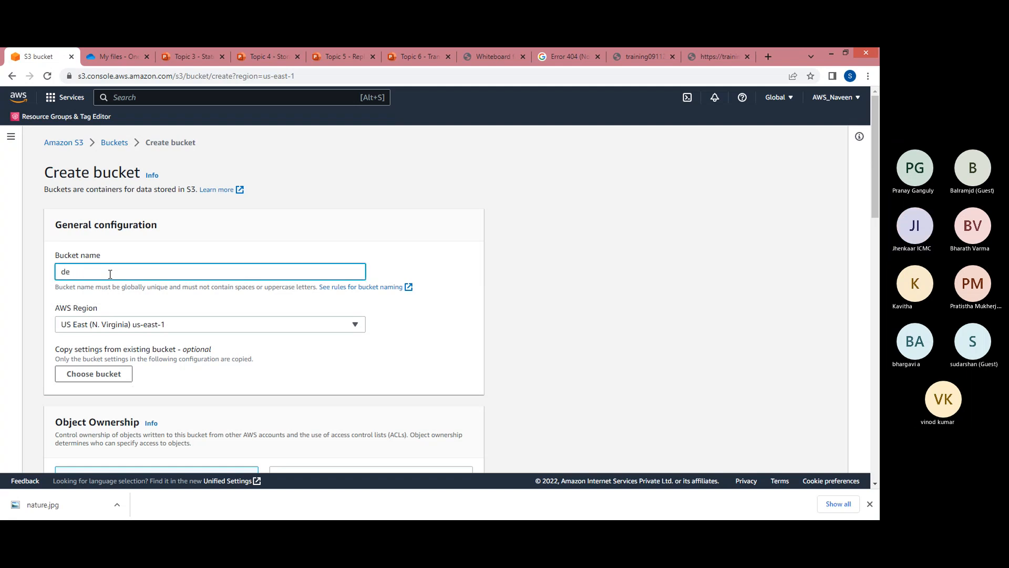
{"action": "type", "text": "tnbkt09112022"}
Enable ACLs for the detnbkt09112022 bucket and turn off Block all public access
{"action": "scroll", "coordinate": [421, 172], "scroll_direction": "down", "scroll_amount": 5}
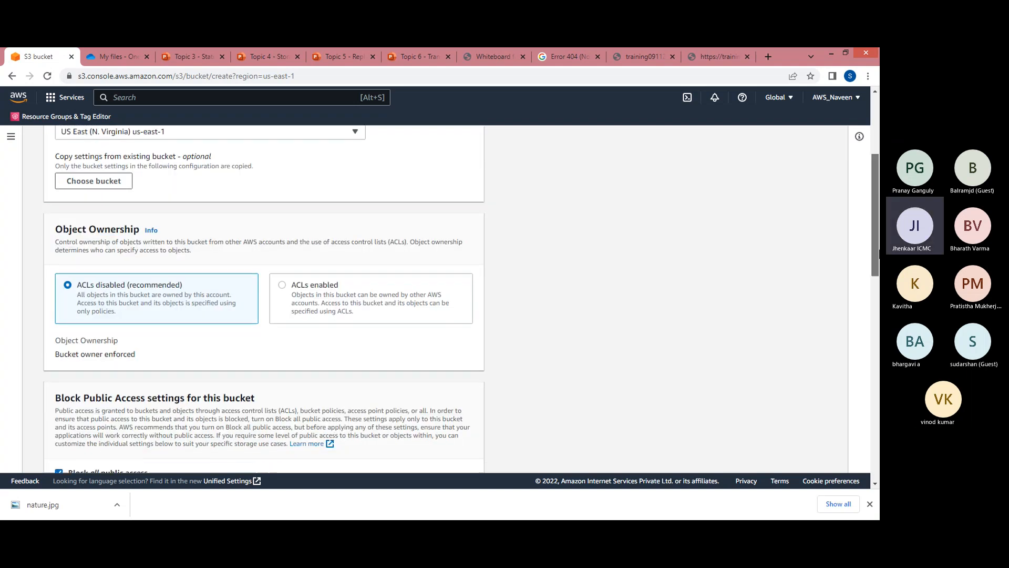
{"action": "left_click", "coordinate": [283, 199]}
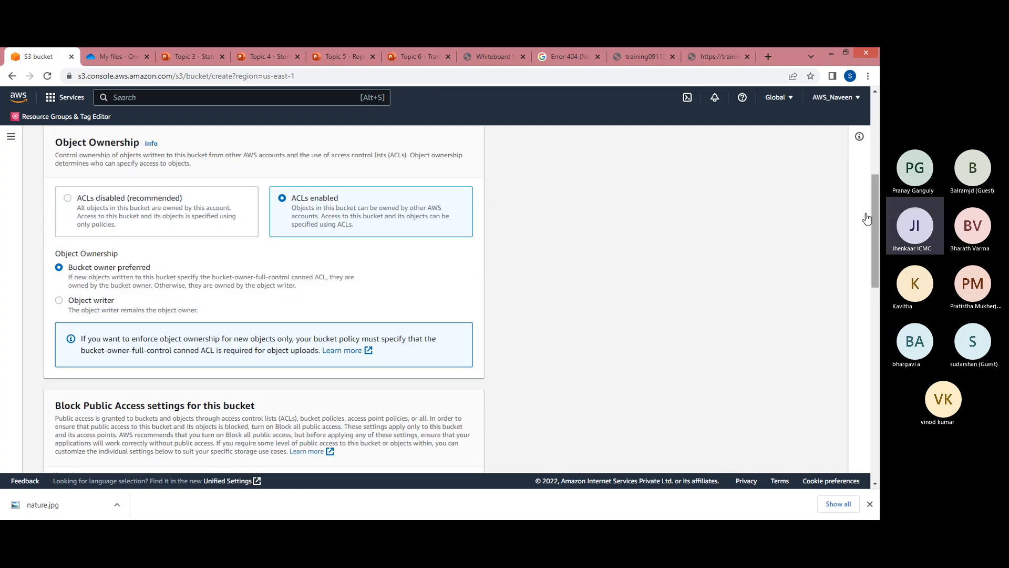
{"action": "scroll", "coordinate": [90, 181], "scroll_direction": "down", "scroll_amount": 5}
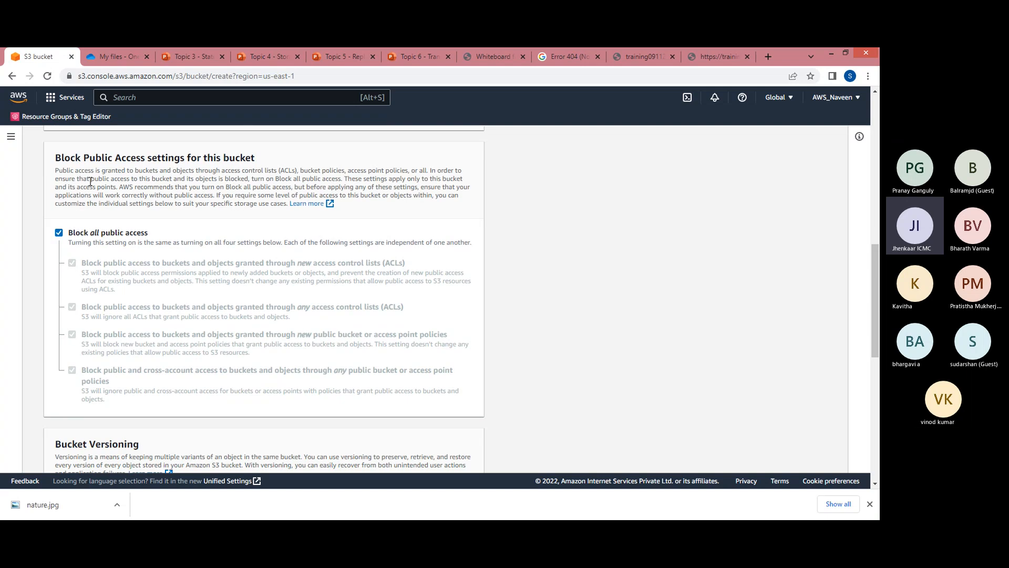
{"action": "left_click", "coordinate": [59, 233]}
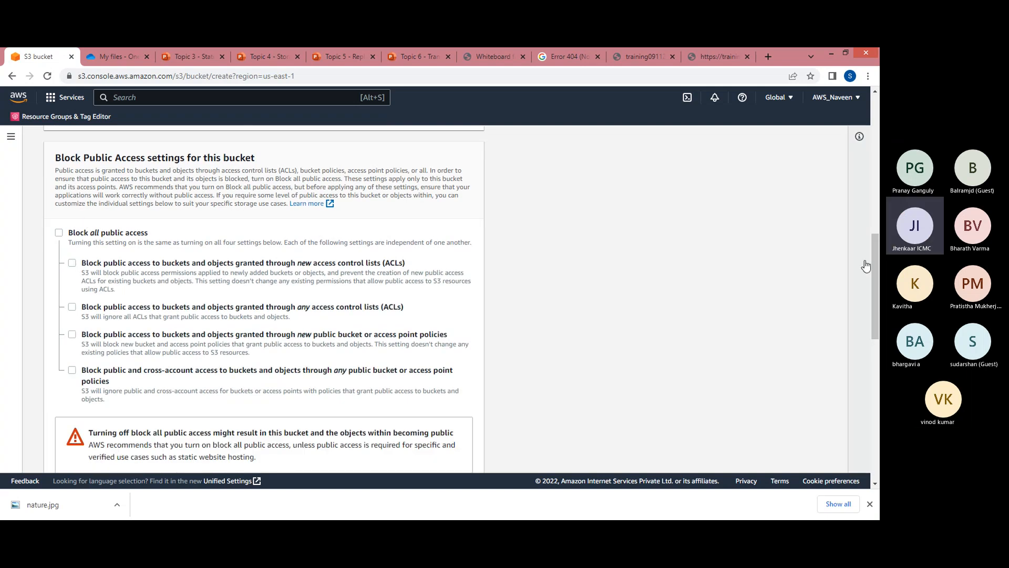
Enable Bucket Versioning with the public access warning acknowledged, and create the detnbkt09112022 bucket
{"action": "scroll", "coordinate": [298, 258], "scroll_direction": "down", "scroll_amount": 5}
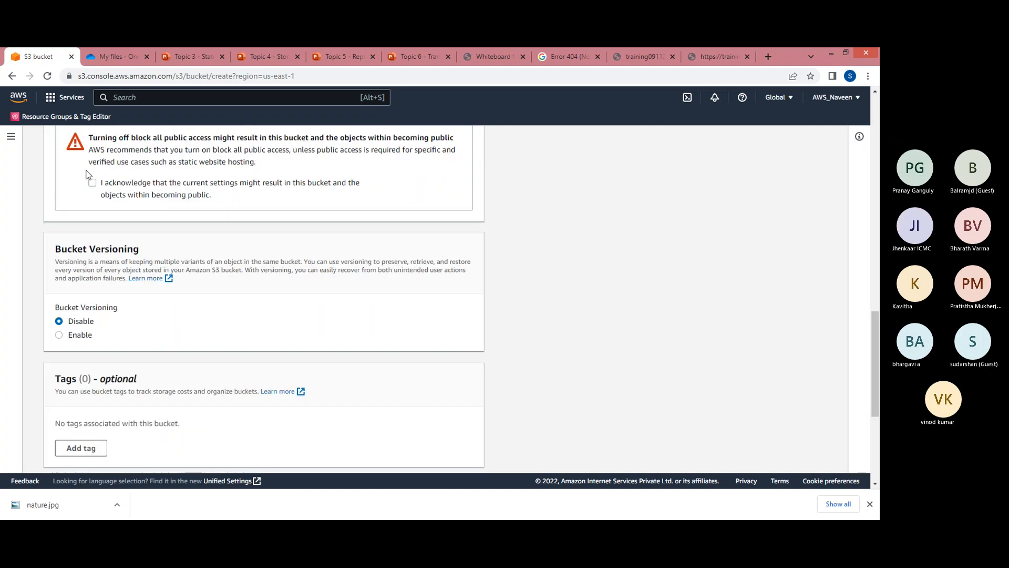
{"action": "left_click", "coordinate": [59, 335]}
{"action": "scroll", "coordinate": [877, 399], "scroll_direction": "down", "scroll_amount": 3}
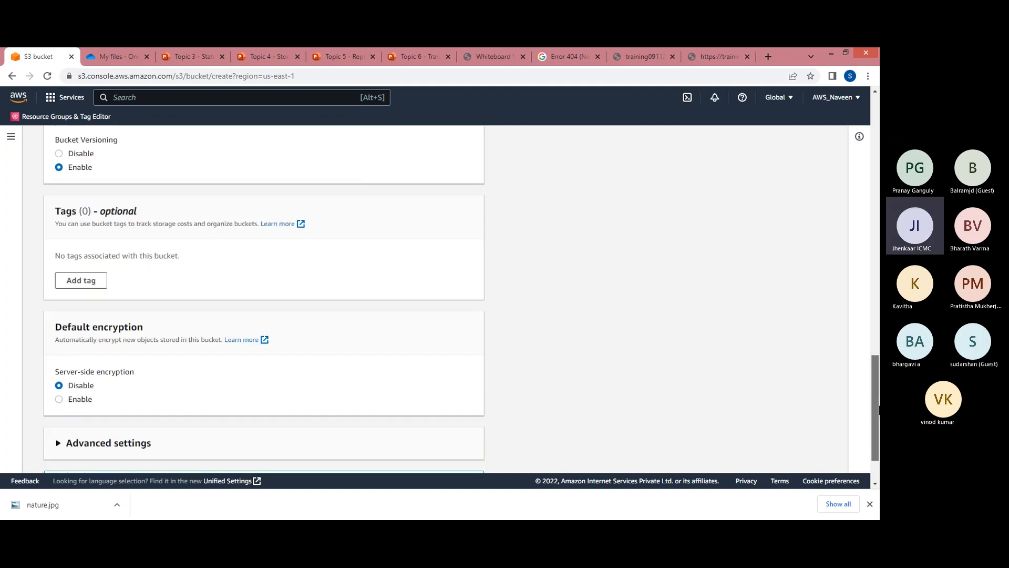
{"action": "scroll", "coordinate": [878, 410], "scroll_direction": "down", "scroll_amount": 1}
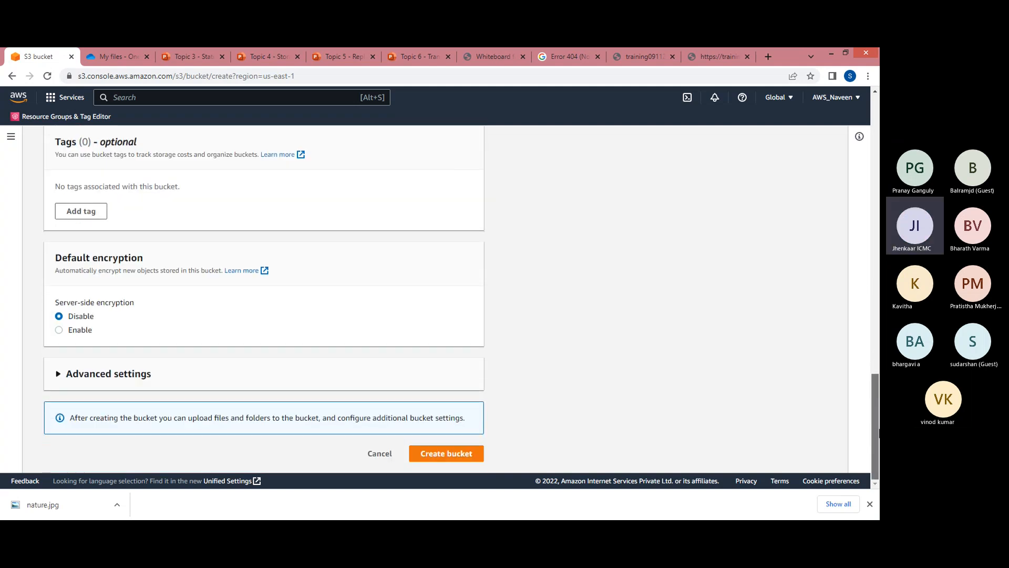
{"action": "left_click", "coordinate": [443, 455]}
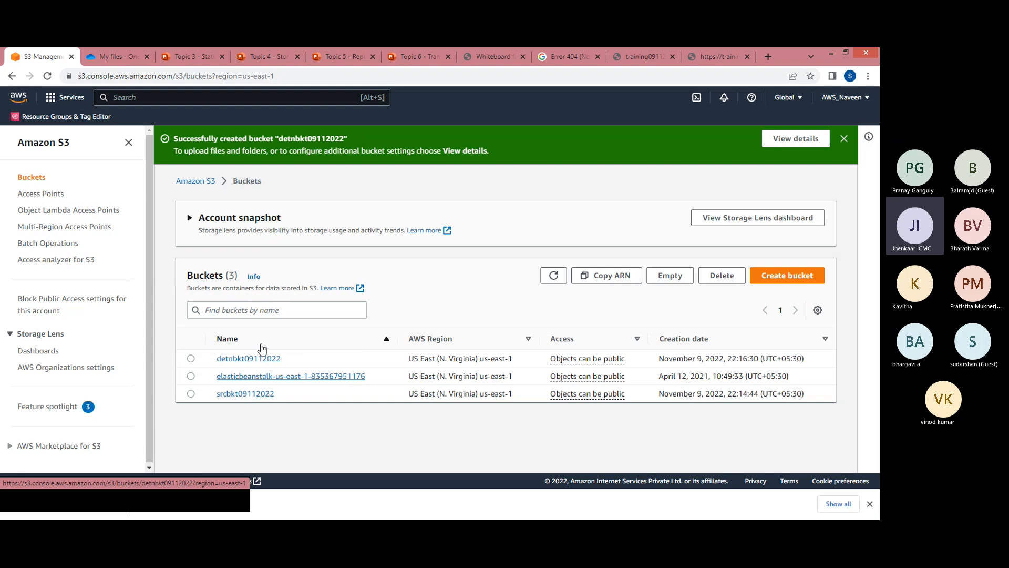
Start a replication rule on the srcbkt09112022 bucket and name it "rule 1", keeping its status Enabled
{"action": "left_click", "coordinate": [258, 397]}
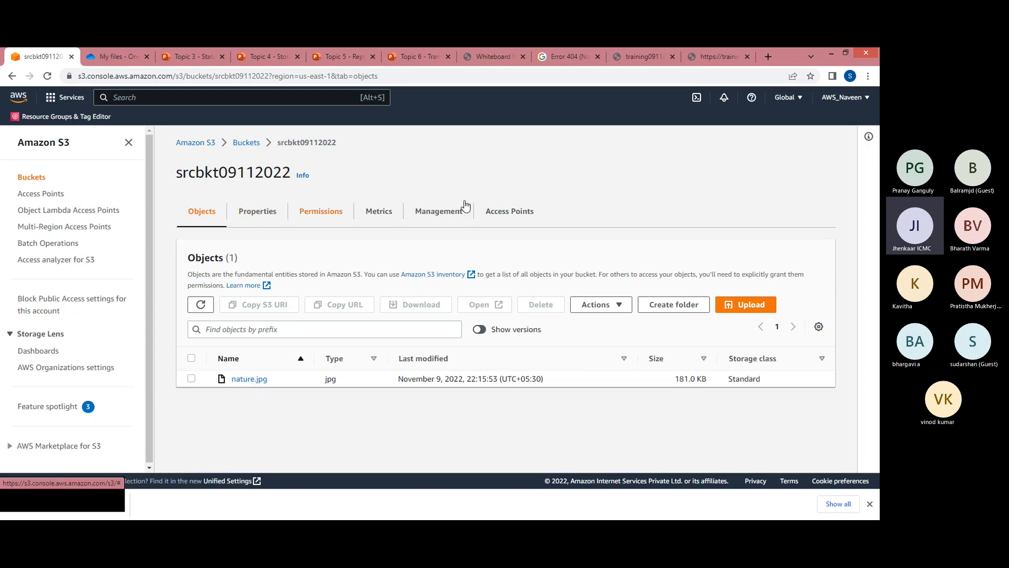
{"action": "left_click", "coordinate": [448, 215]}
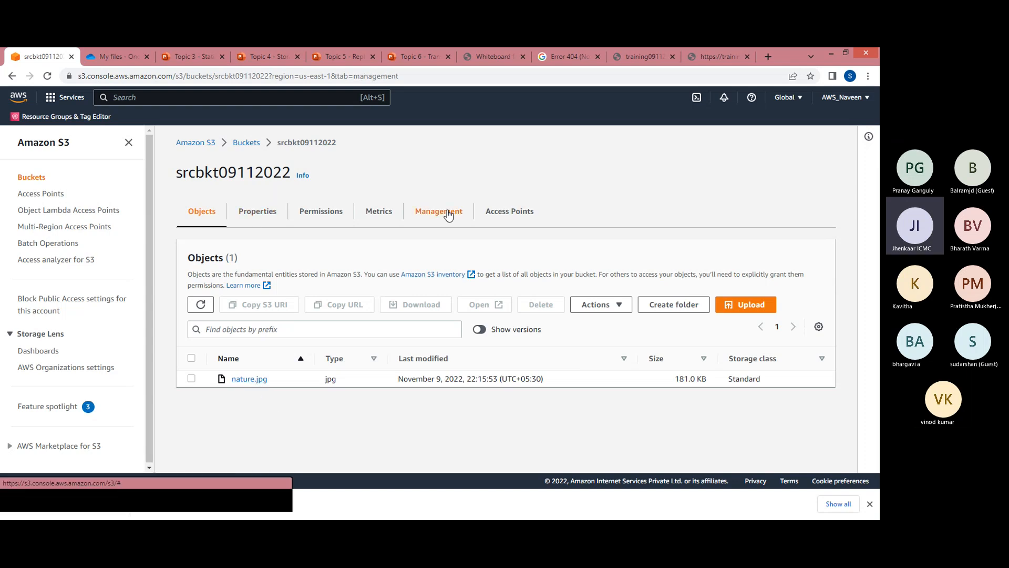
{"action": "scroll", "coordinate": [525, 294], "scroll_direction": "down", "scroll_amount": 2}
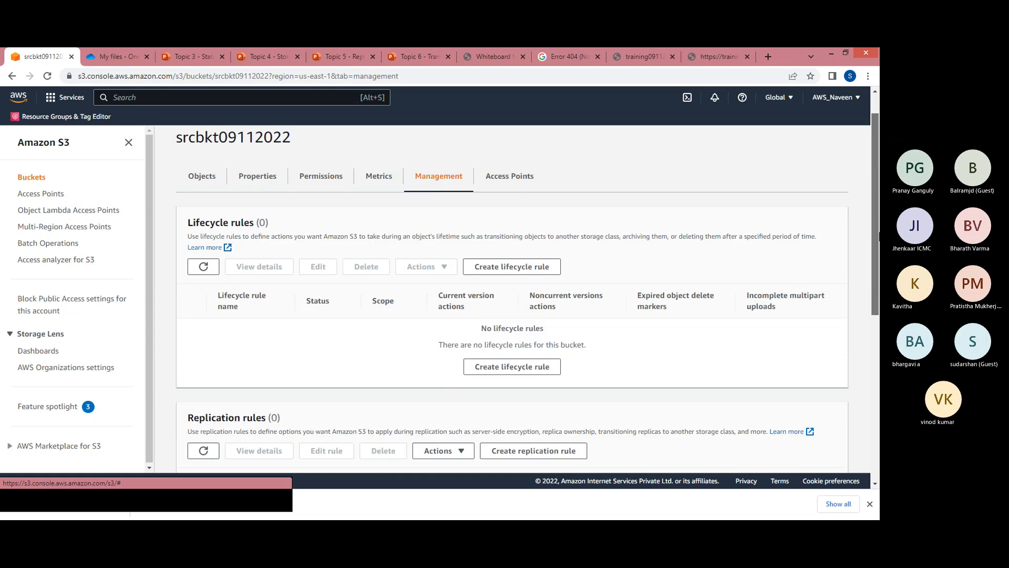
{"action": "scroll", "coordinate": [525, 294], "scroll_direction": "down", "scroll_amount": 2}
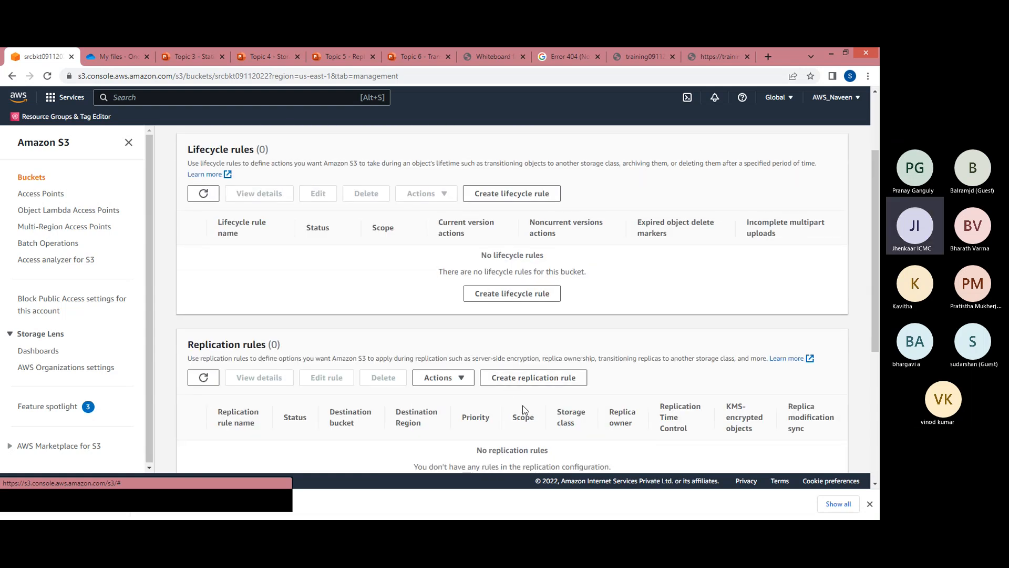
{"action": "scroll", "coordinate": [662, 391], "scroll_direction": "down", "scroll_amount": 2}
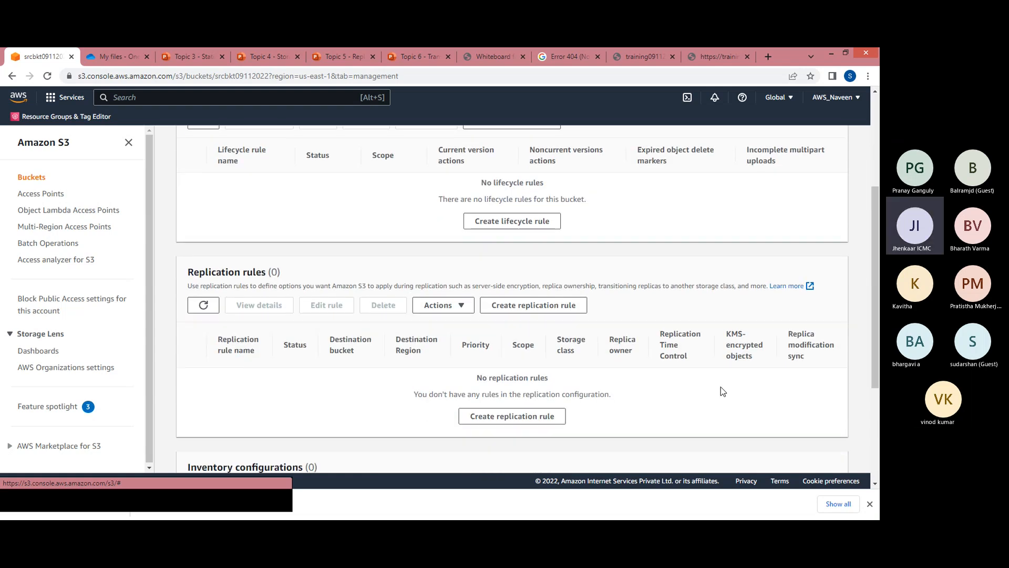
{"action": "left_click", "coordinate": [523, 416]}
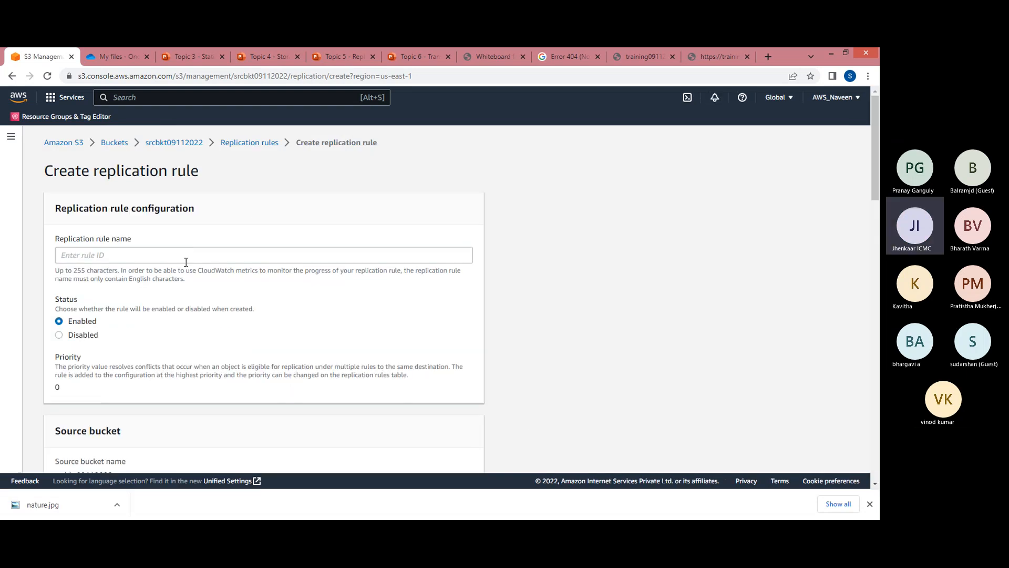
{"action": "left_click", "coordinate": [186, 261]}
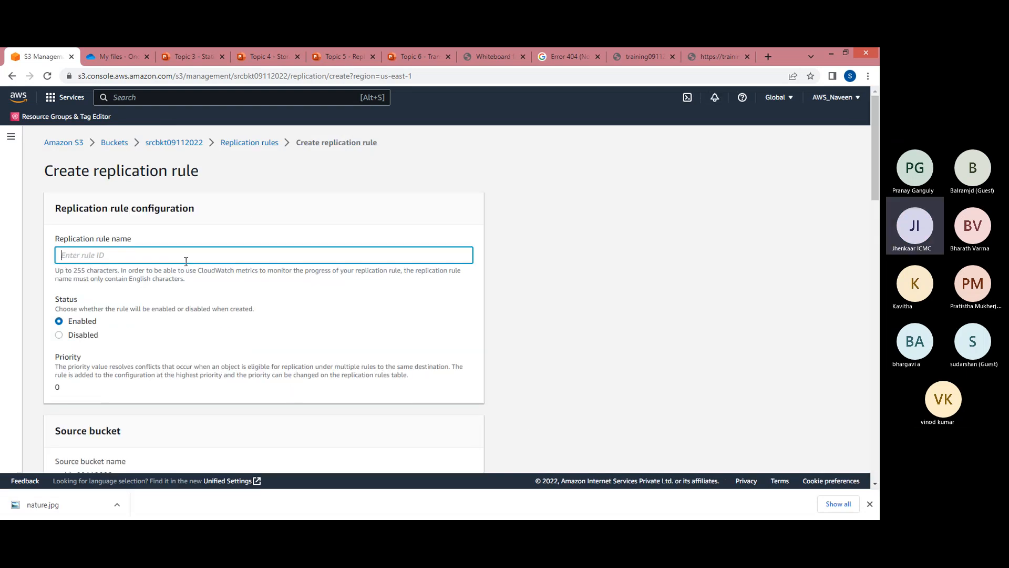
{"action": "type", "text": "rule 1"}
{"action": "left_click", "coordinate": [101, 345]}
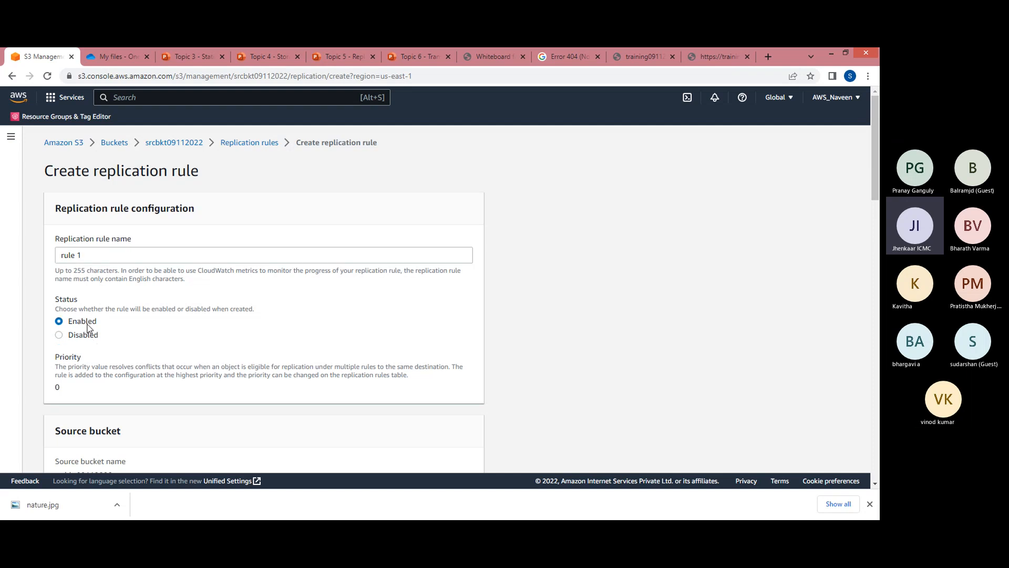
Choose the detnbkt09112022 bucket in this account as the replication destination
{"action": "left_click_drag", "start_coordinate": [876, 178], "coordinate": [879, 316]}
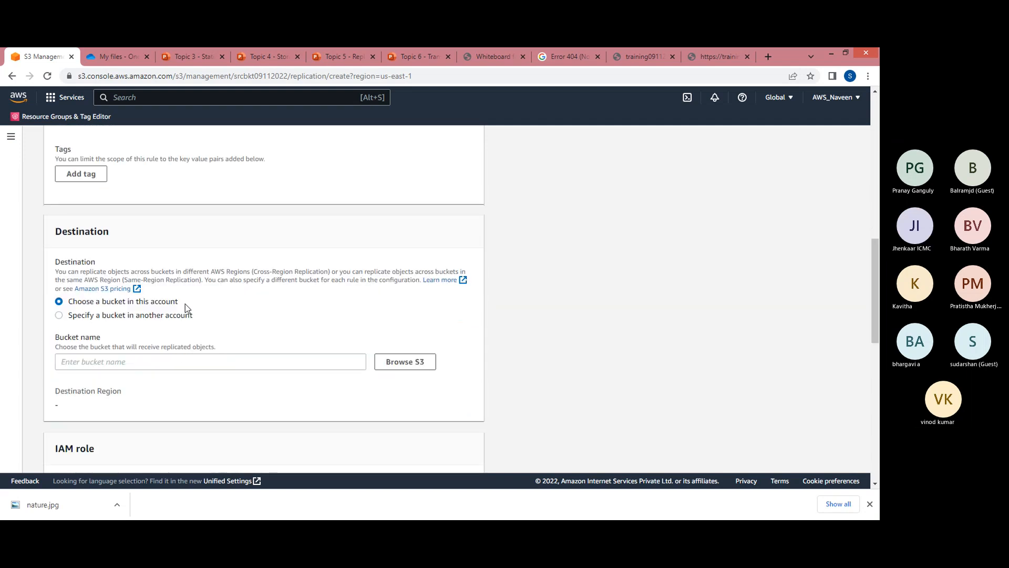
{"action": "left_click", "coordinate": [409, 368]}
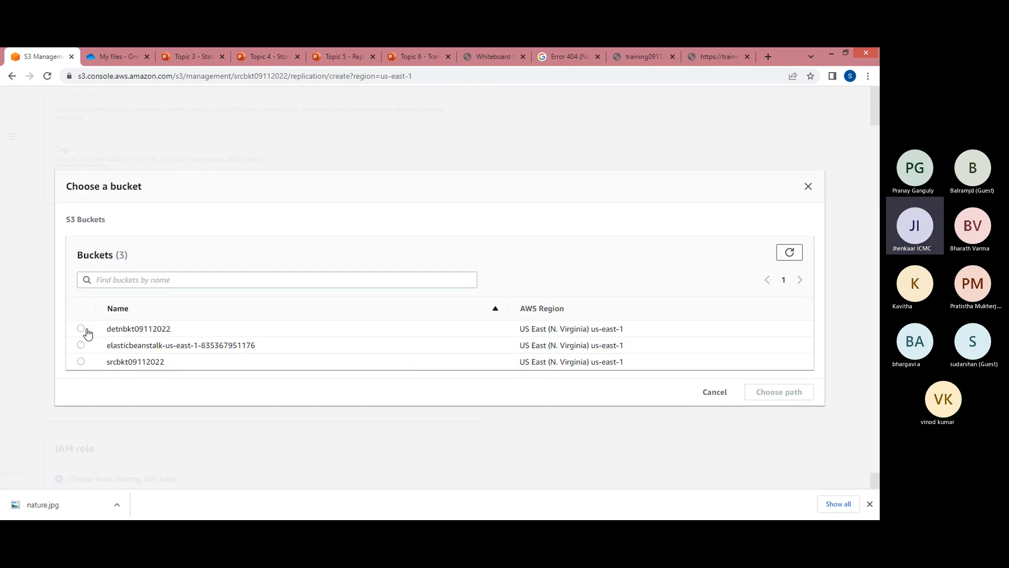
{"action": "left_click", "coordinate": [82, 329]}
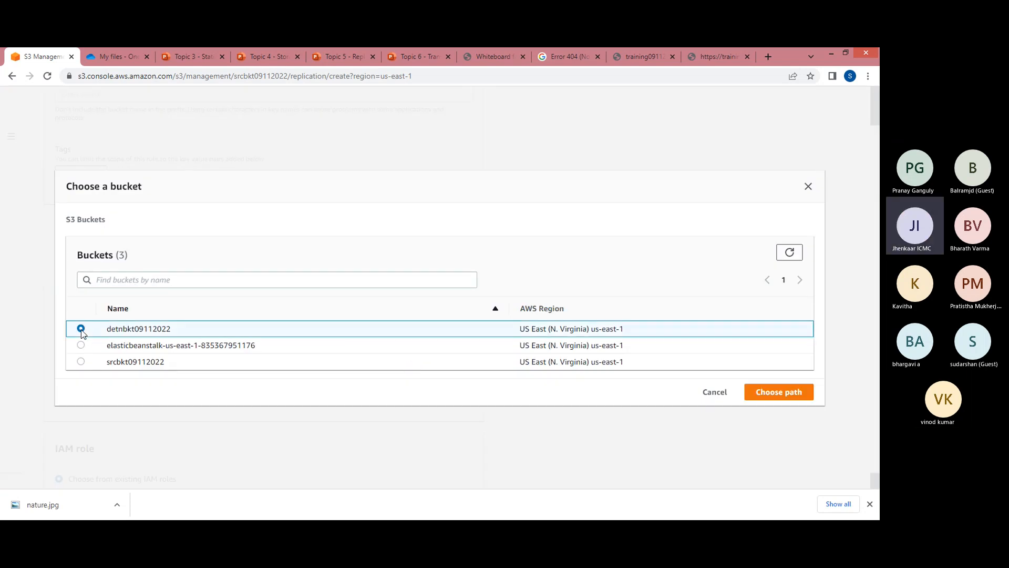
{"action": "left_click", "coordinate": [789, 397]}
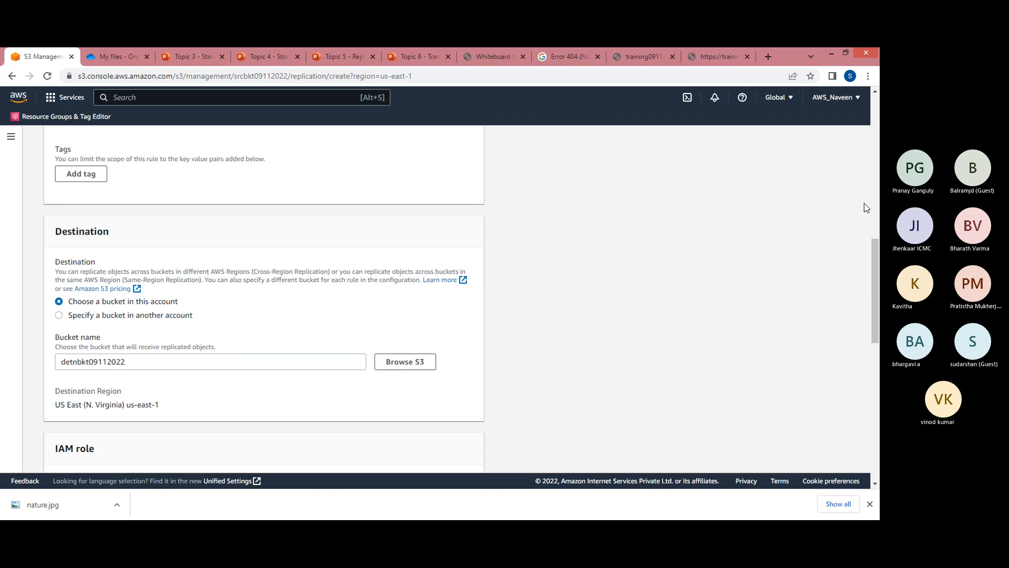
Set the replication rule's IAM role to Create new role and save the rule
{"action": "left_click_drag", "start_coordinate": [878, 271], "coordinate": [878, 330]}
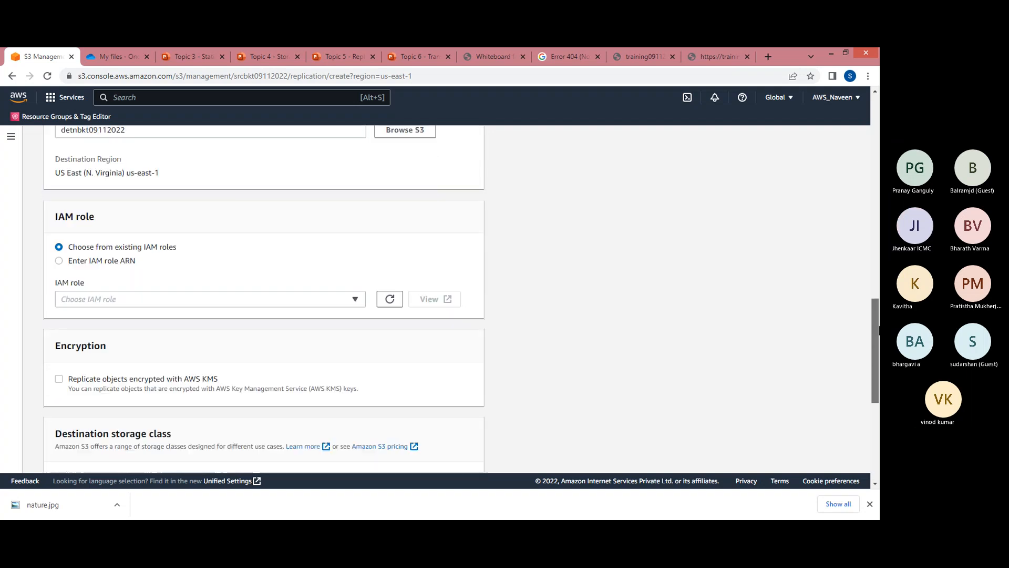
{"action": "left_click", "coordinate": [115, 260]}
{"action": "left_click", "coordinate": [155, 247]}
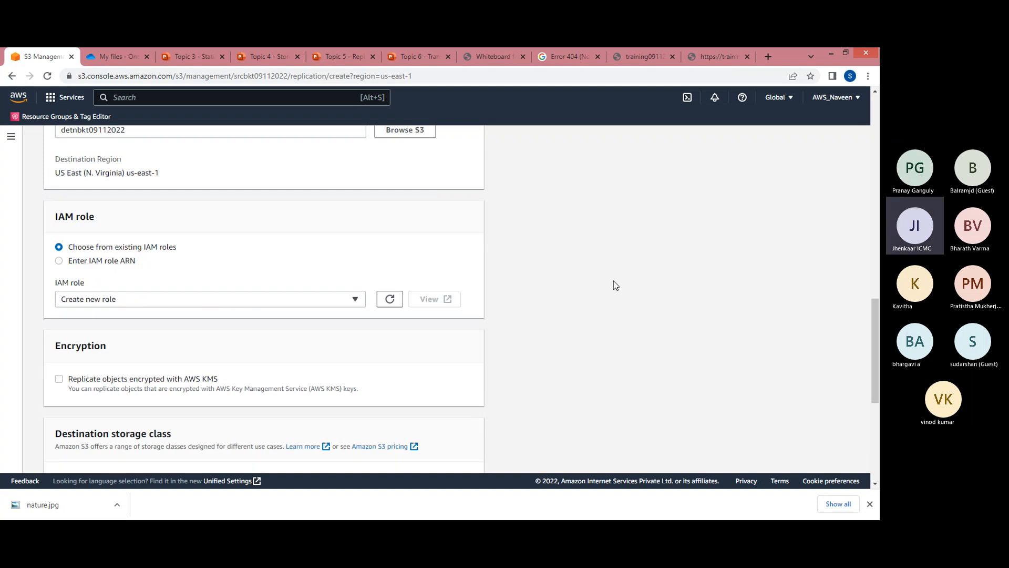
{"action": "left_click_drag", "start_coordinate": [874, 308], "coordinate": [878, 422]}
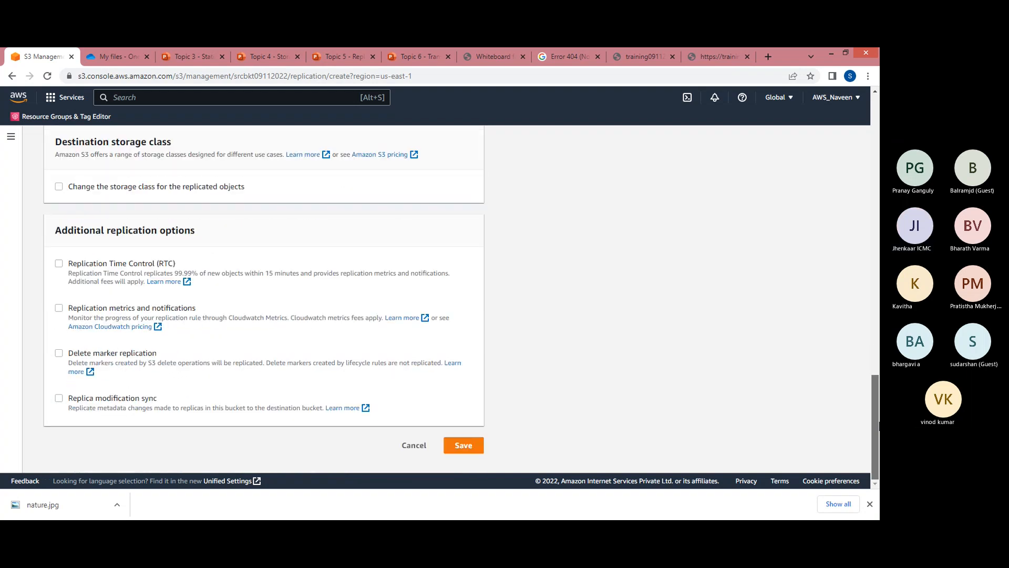
{"action": "left_click", "coordinate": [465, 445]}
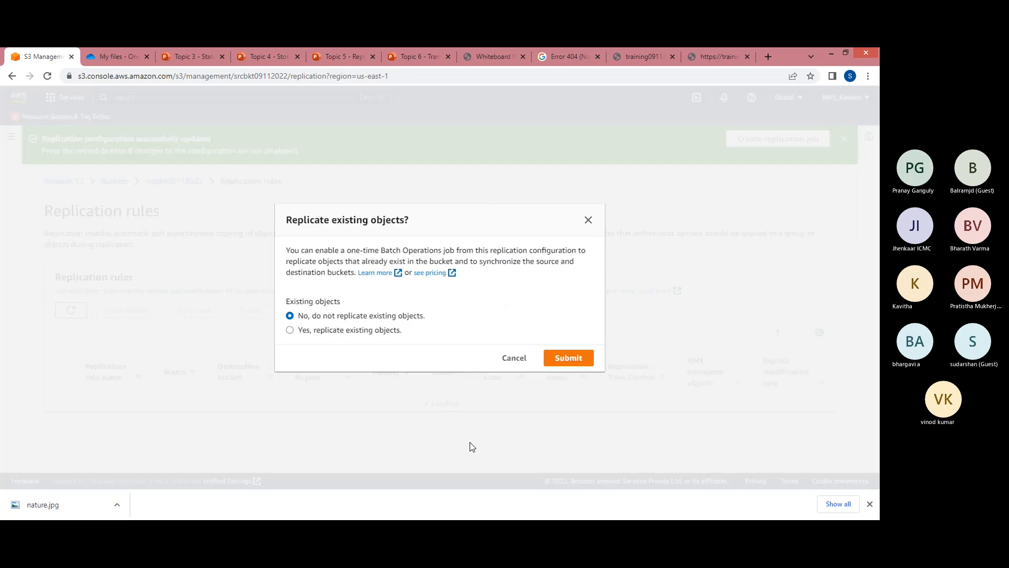
Opt to replicate existing objects, and save the batch job with s3://detnbkt09112022 as the completion report destination
{"action": "left_click", "coordinate": [346, 337]}
{"action": "left_click", "coordinate": [567, 360]}
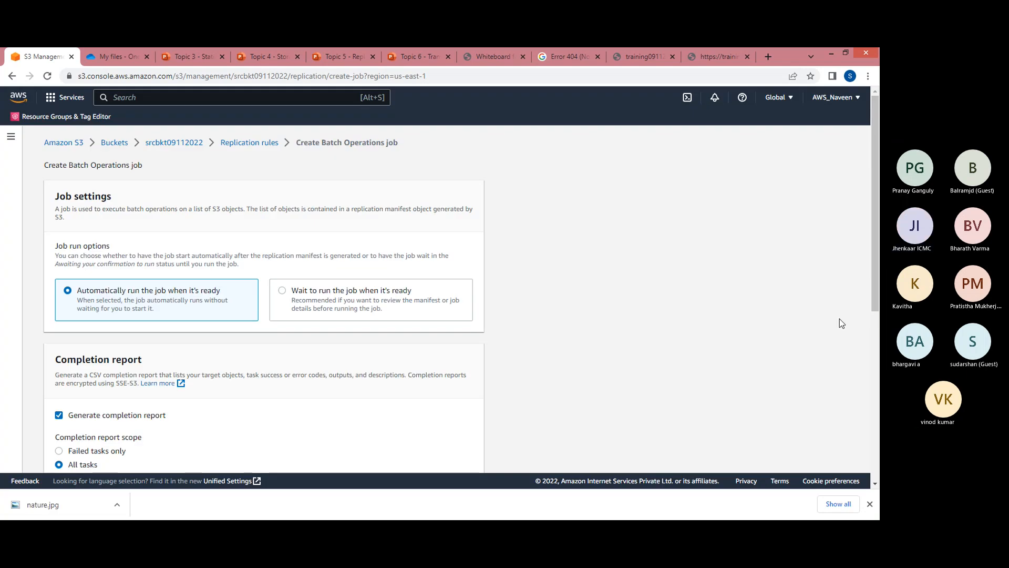
{"action": "left_click_drag", "start_coordinate": [875, 271], "coordinate": [879, 389]}
{"action": "left_click", "coordinate": [454, 281]}
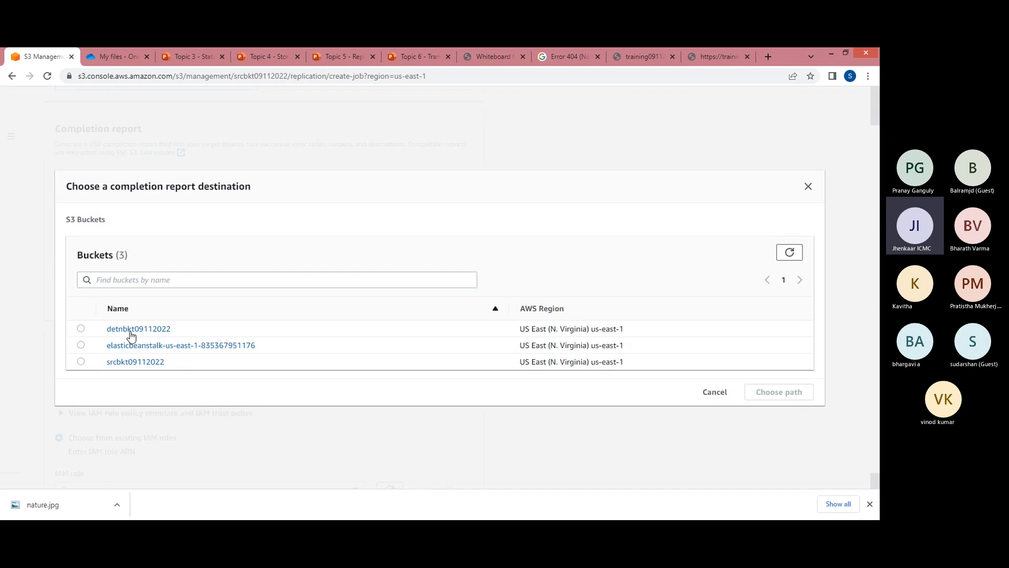
{"action": "left_click", "coordinate": [81, 329]}
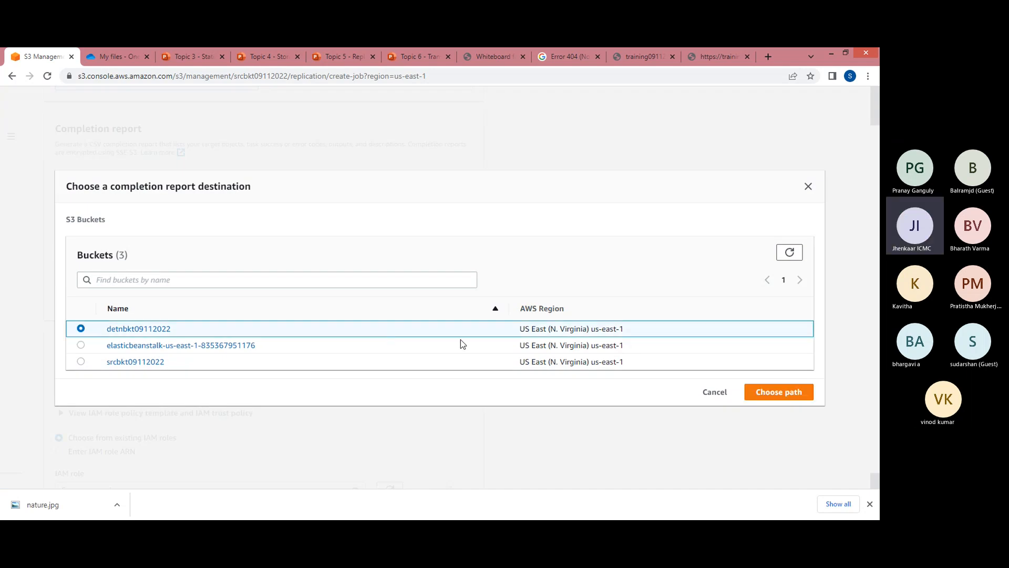
{"action": "left_click", "coordinate": [779, 392]}
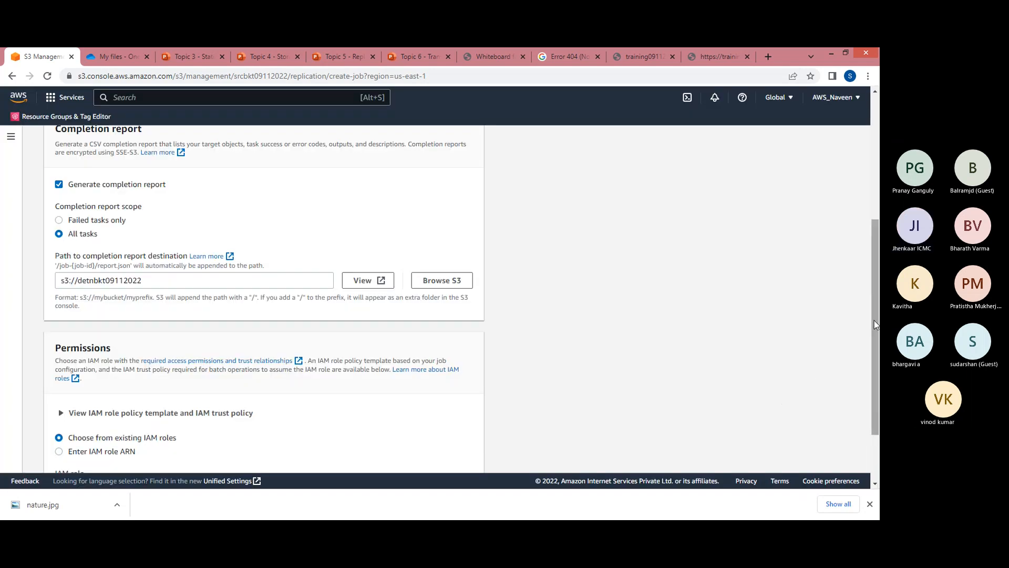
{"action": "left_click_drag", "start_coordinate": [875, 324], "coordinate": [876, 369]}
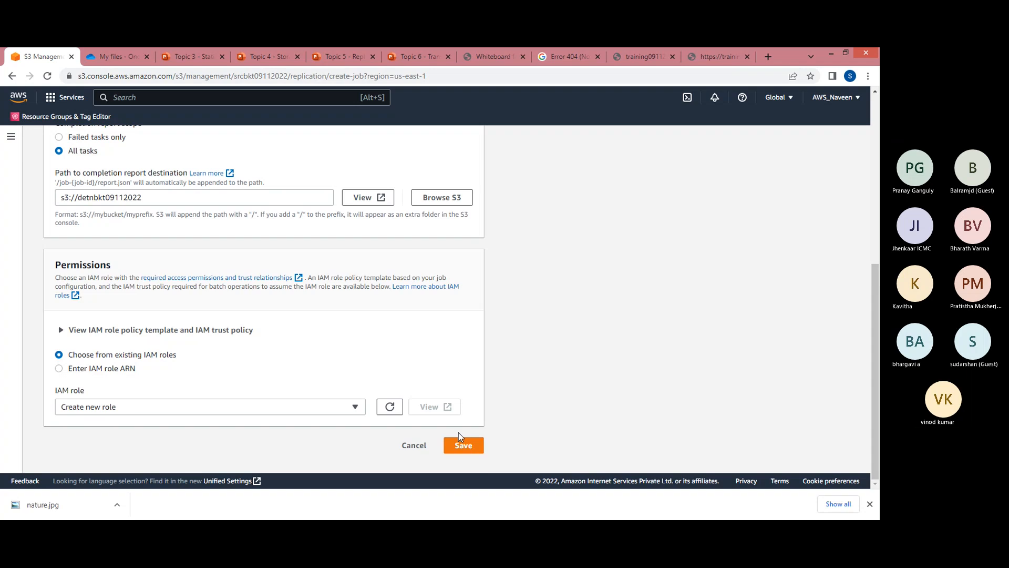
{"action": "left_click", "coordinate": [464, 447]}
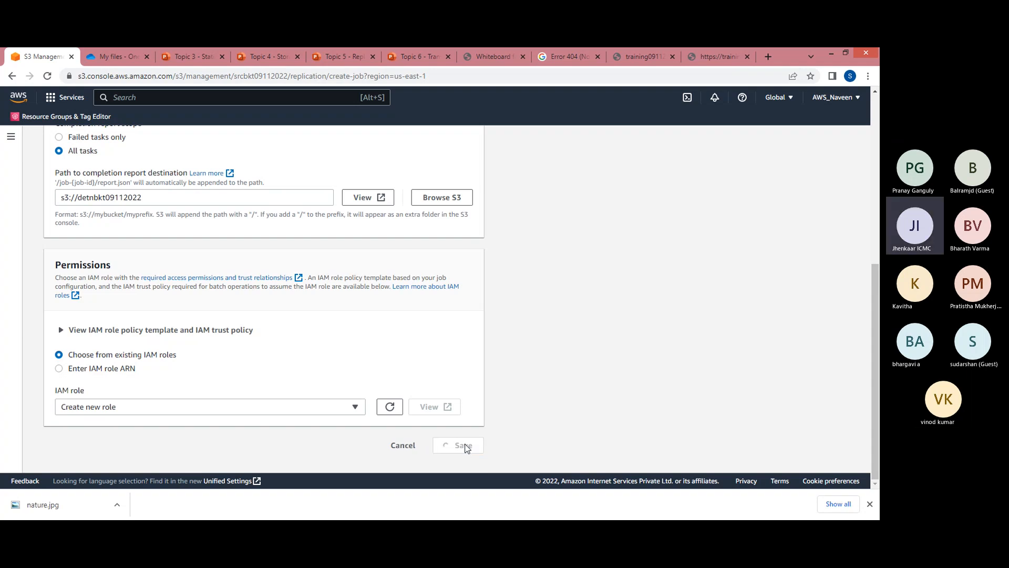
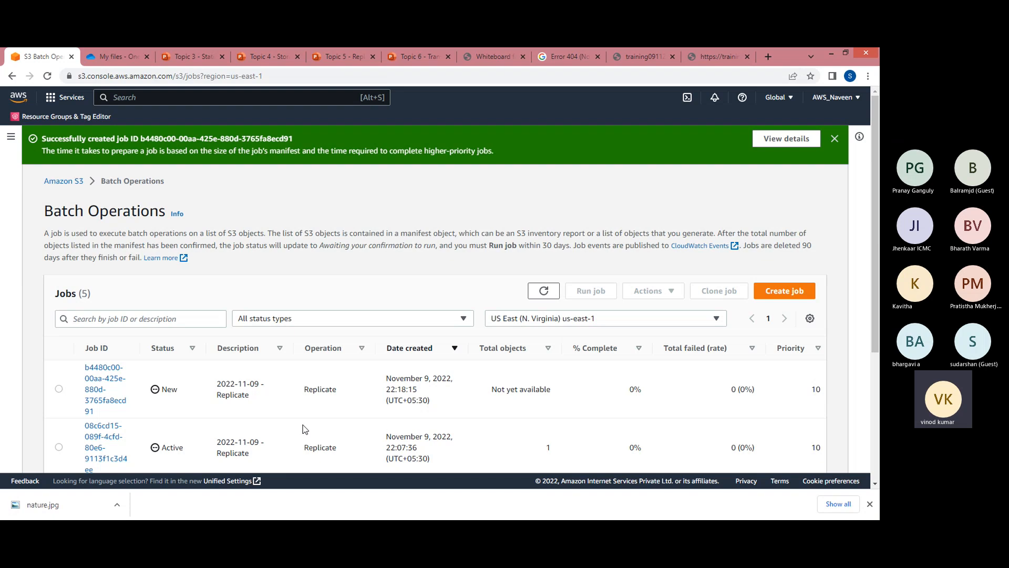
Refresh the Batch Operations jobs list repeatedly to check the newest replication job's status, dismissing the job creation notice
{"action": "left_click", "coordinate": [544, 293]}
{"action": "left_click", "coordinate": [545, 293]}
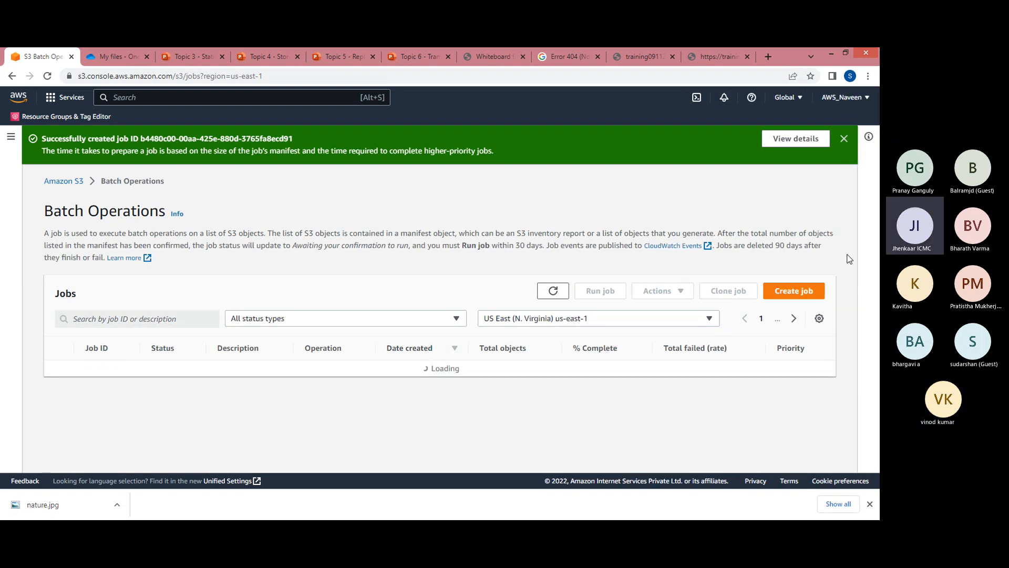
{"action": "scroll", "coordinate": [876, 281], "scroll_direction": "down", "scroll_amount": 1}
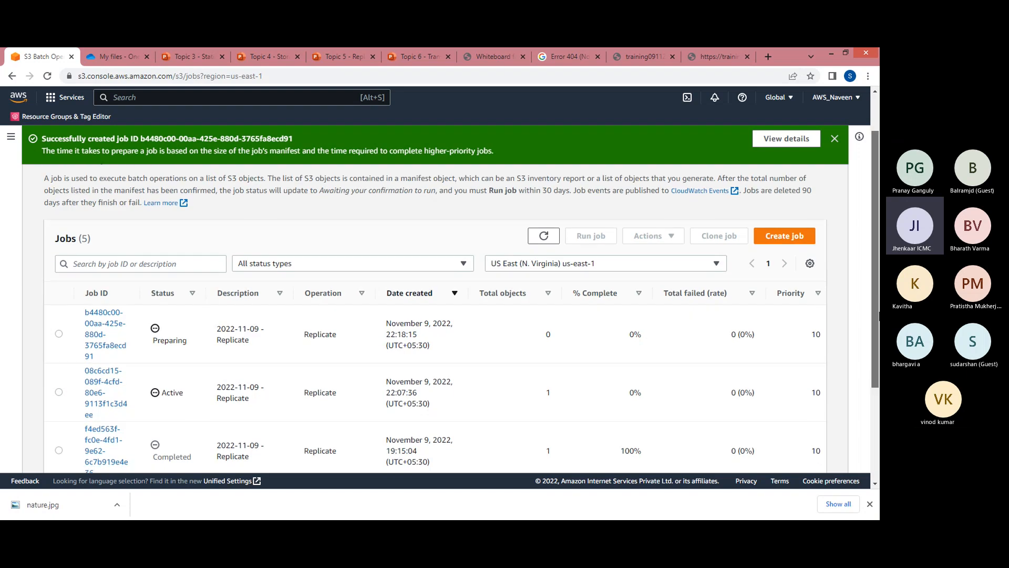
{"action": "left_click", "coordinate": [544, 236]}
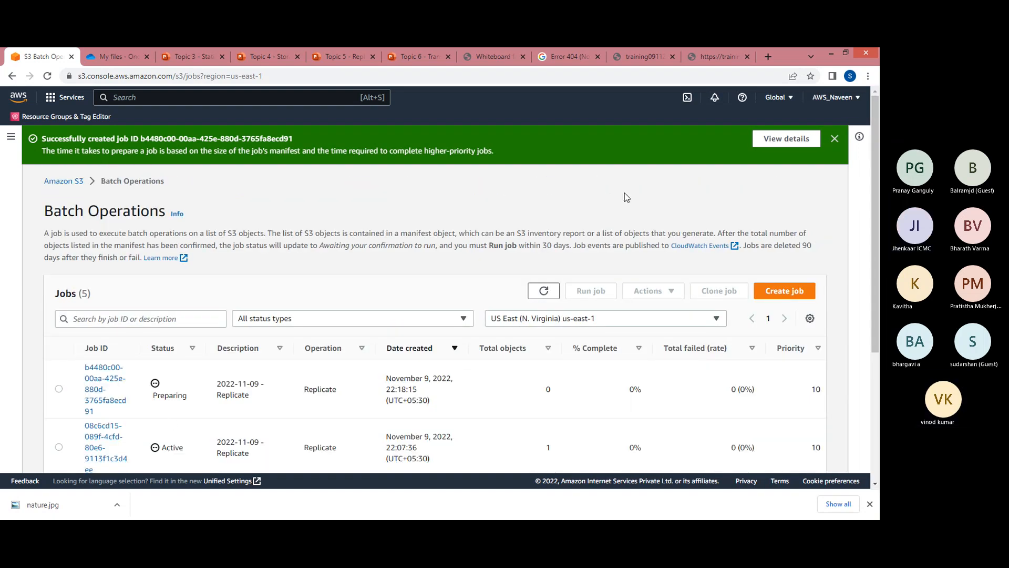
{"action": "left_click", "coordinate": [549, 294]}
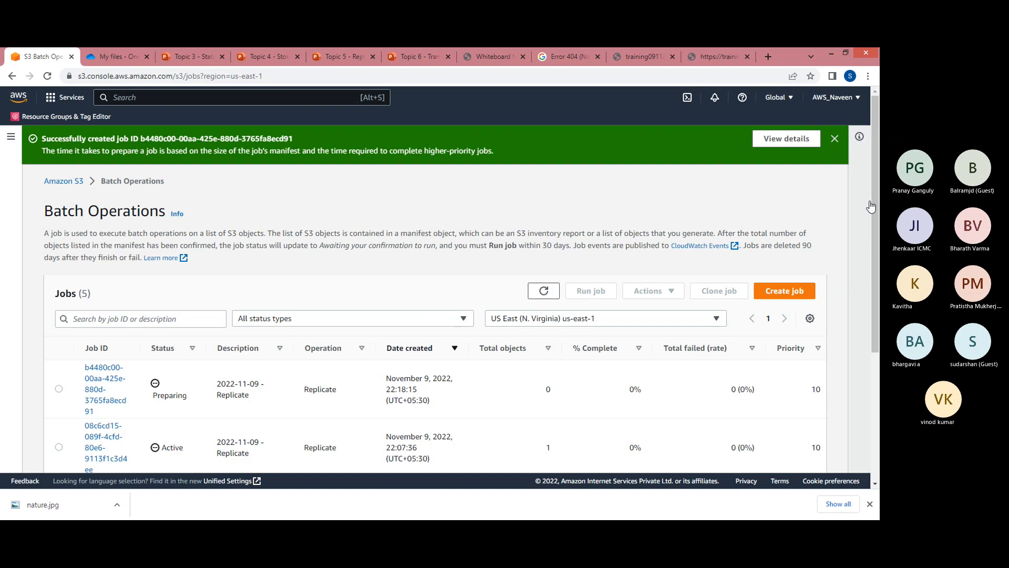
{"action": "scroll", "coordinate": [877, 247], "scroll_direction": "down", "scroll_amount": 1}
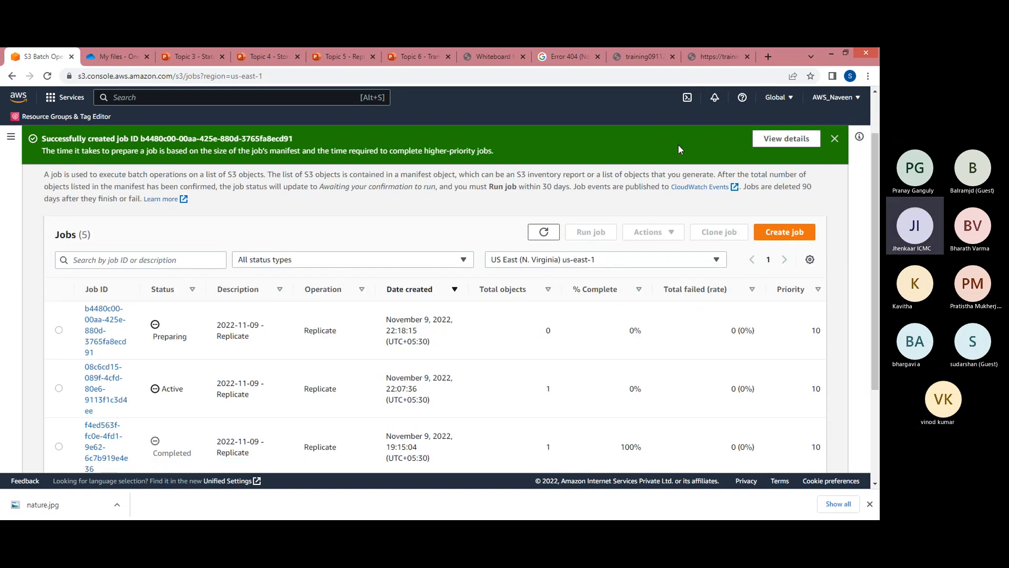
{"action": "left_click", "coordinate": [548, 232]}
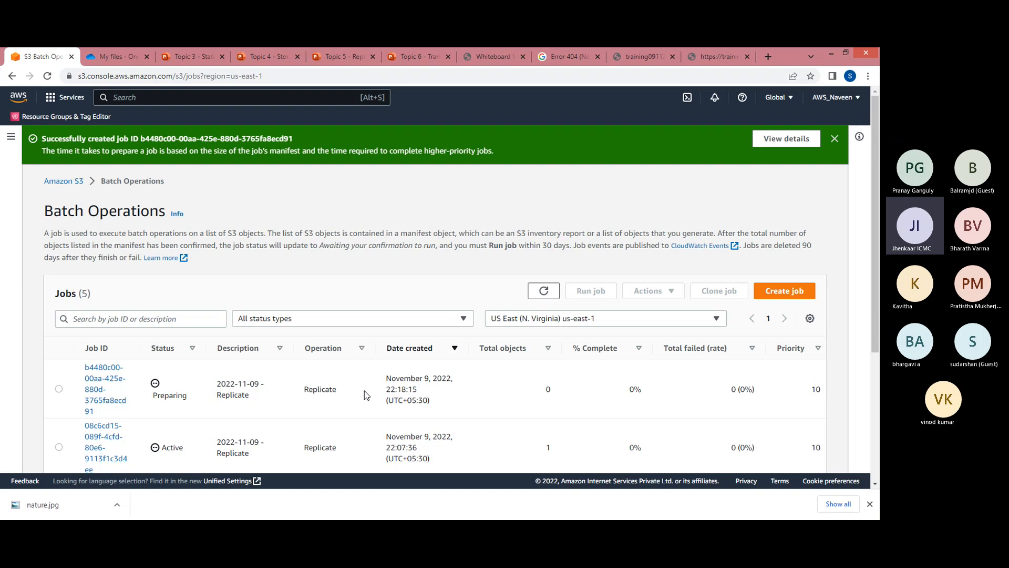
{"action": "left_click", "coordinate": [546, 291]}
{"action": "left_click", "coordinate": [546, 291]}
{"action": "left_click", "coordinate": [544, 291]}
{"action": "left_click", "coordinate": [544, 291]}
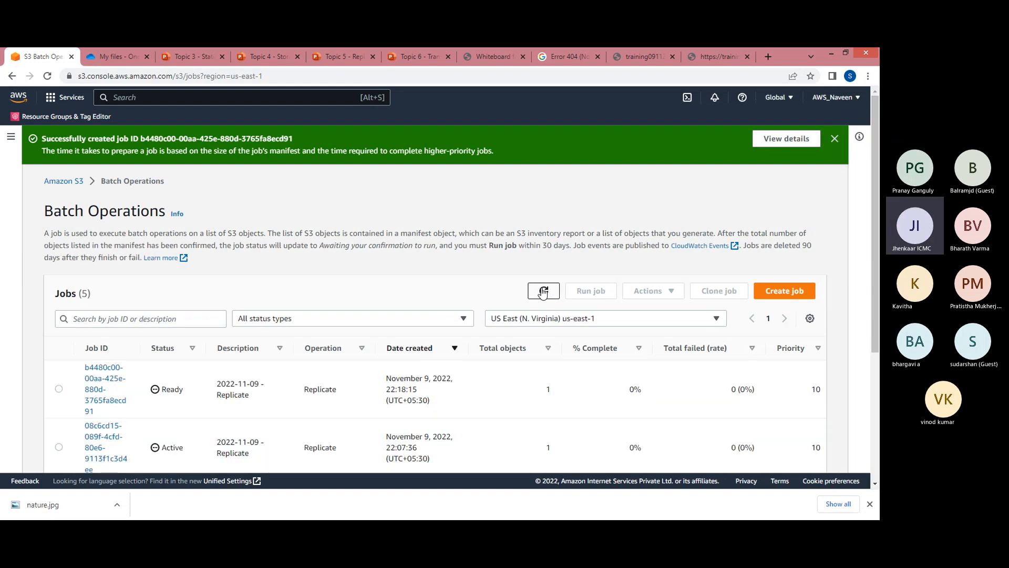
{"action": "left_click", "coordinate": [544, 291]}
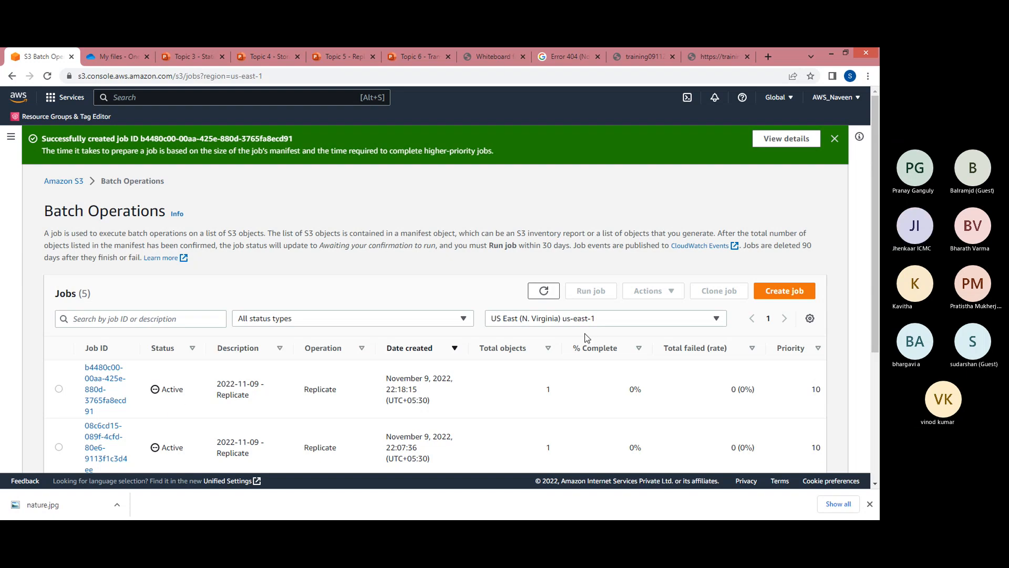
{"action": "left_click", "coordinate": [545, 292]}
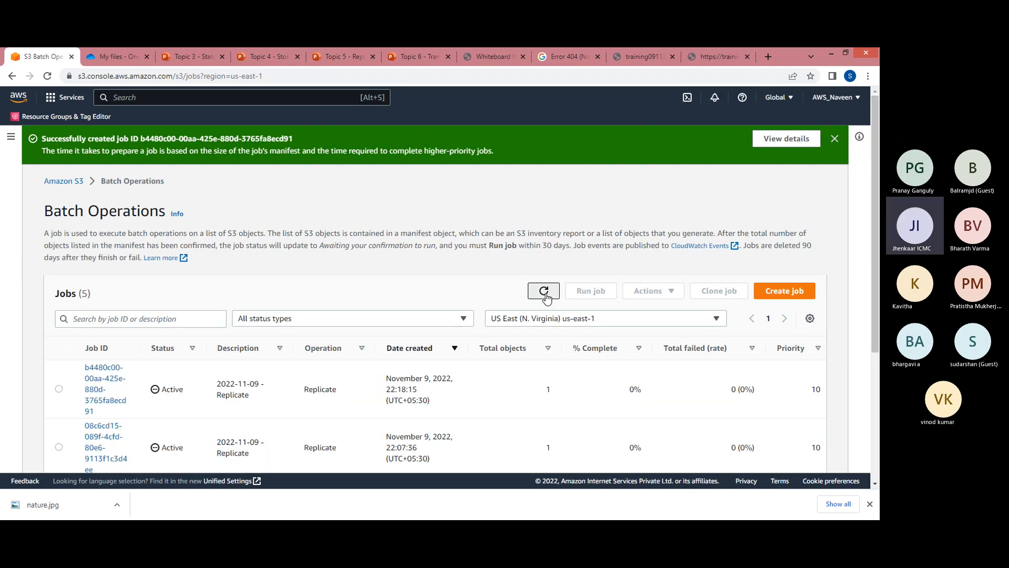
{"action": "left_click", "coordinate": [544, 292]}
{"action": "left_click", "coordinate": [545, 292]}
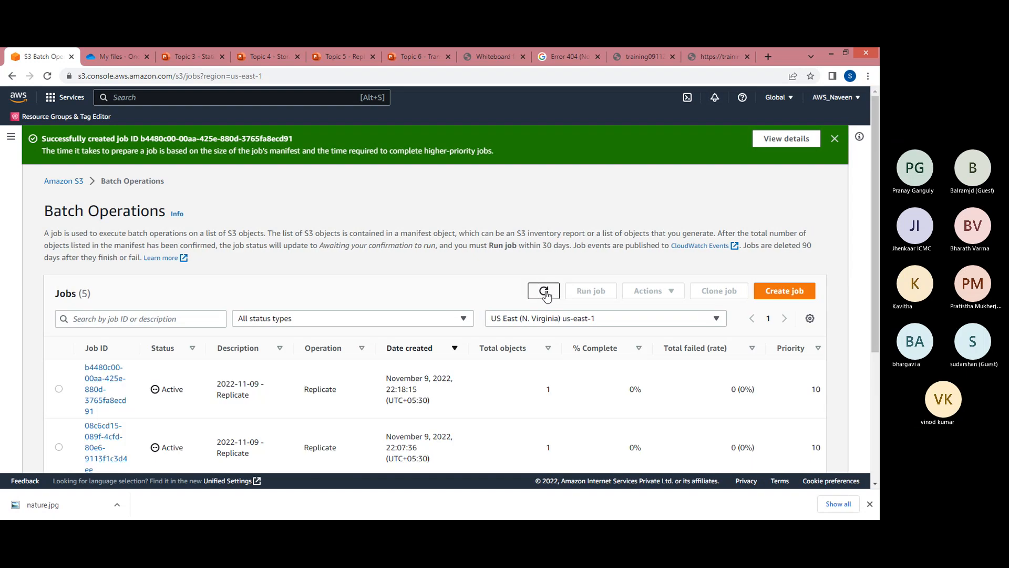
{"action": "scroll", "coordinate": [875, 315], "scroll_direction": "down", "scroll_amount": 2}
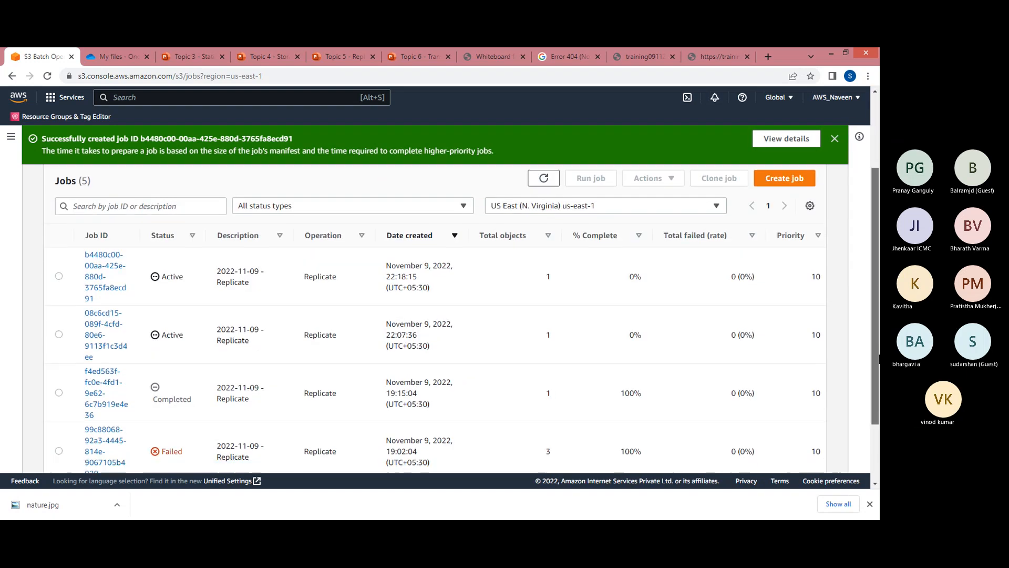
{"action": "left_click_drag", "start_coordinate": [876, 359], "coordinate": [876, 288]}
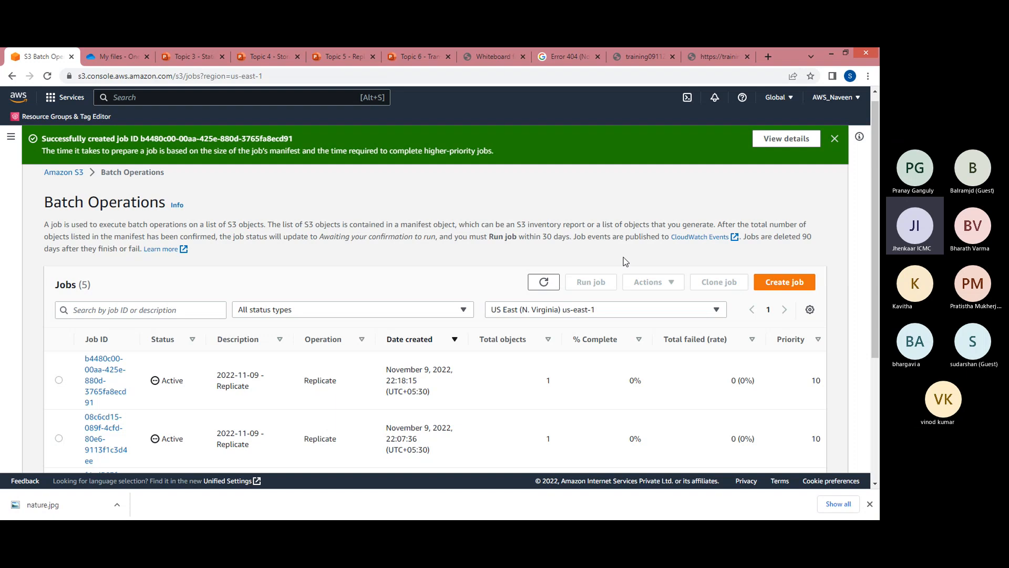
{"action": "left_click", "coordinate": [548, 279]}
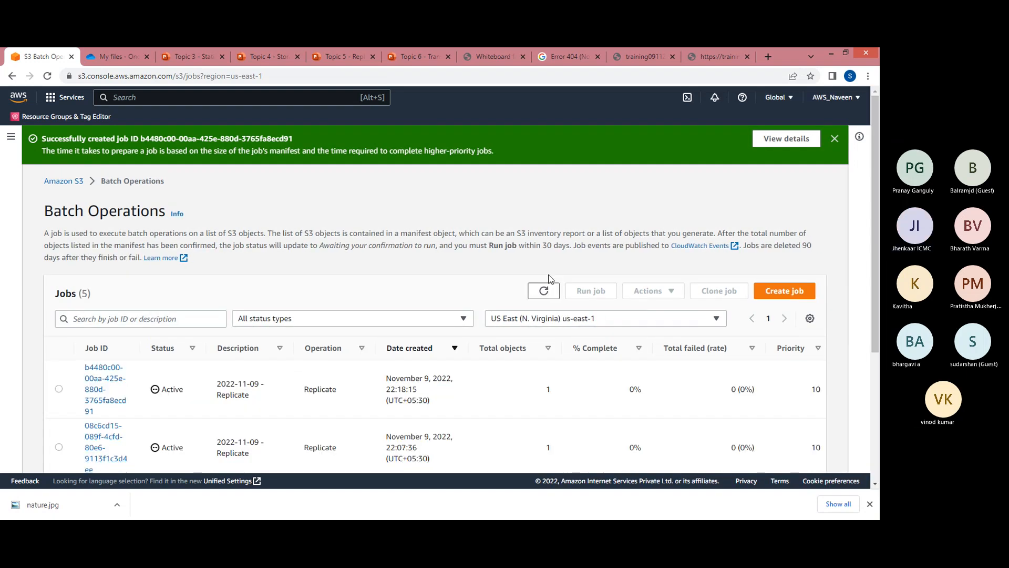
{"action": "left_click", "coordinate": [548, 293]}
{"action": "left_click", "coordinate": [835, 140]}
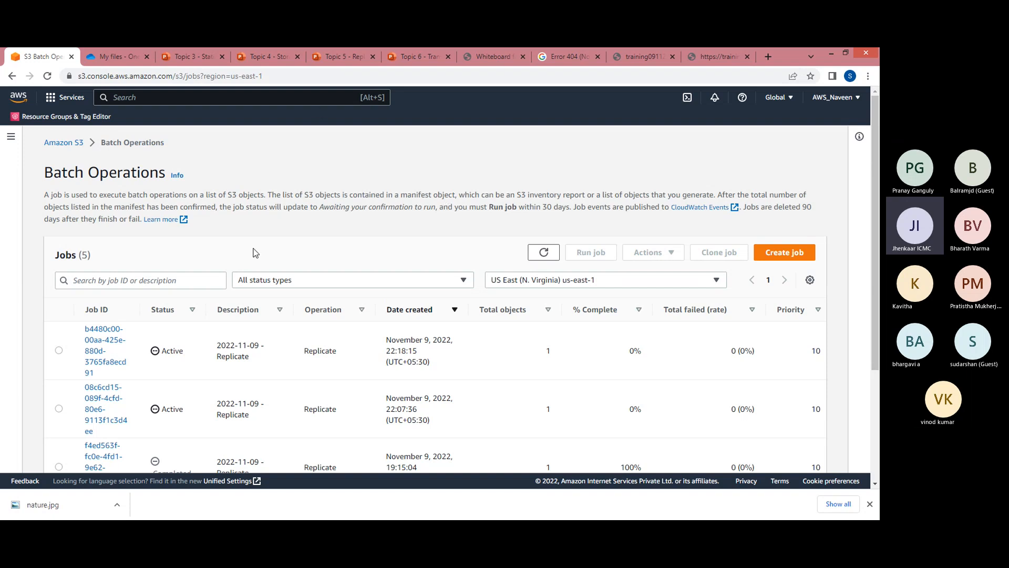
{"action": "left_click", "coordinate": [544, 257]}
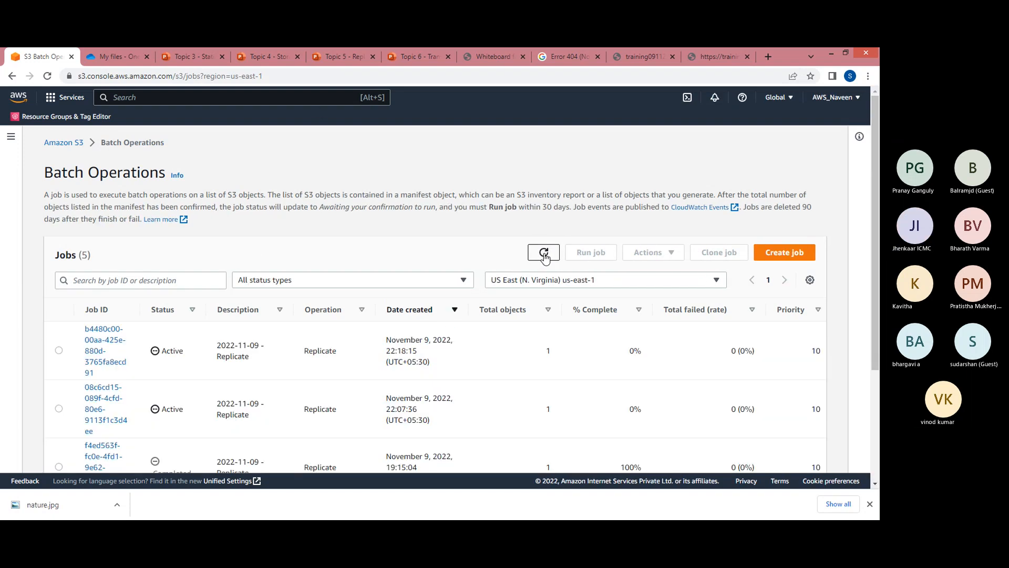
{"action": "left_click", "coordinate": [545, 256]}
Find the S3 service and open its buckets list in a new browser tab
{"action": "left_click", "coordinate": [121, 100]}
{"action": "type", "text": "secon"}
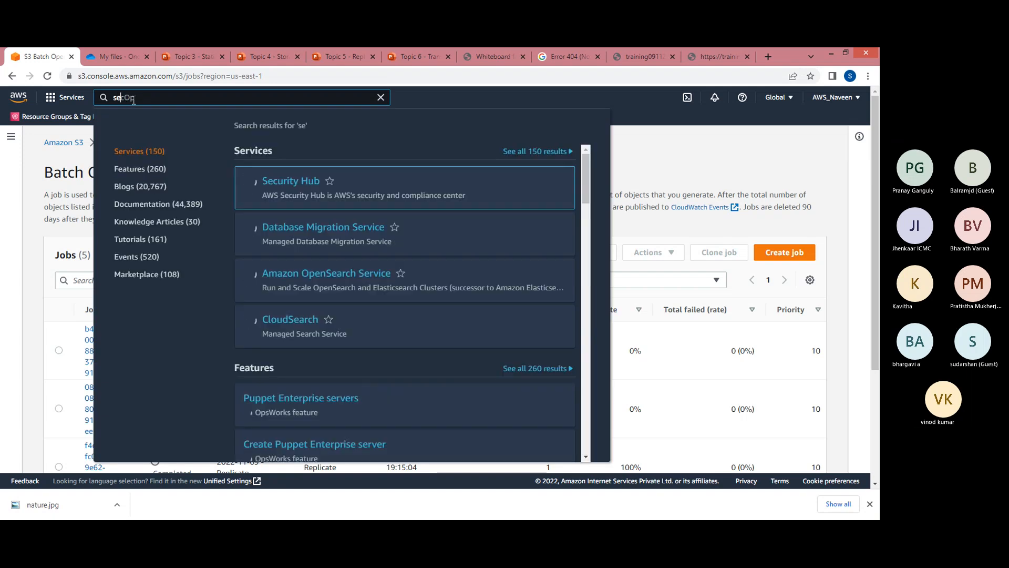
{"action": "key", "text": "BackSpace"}
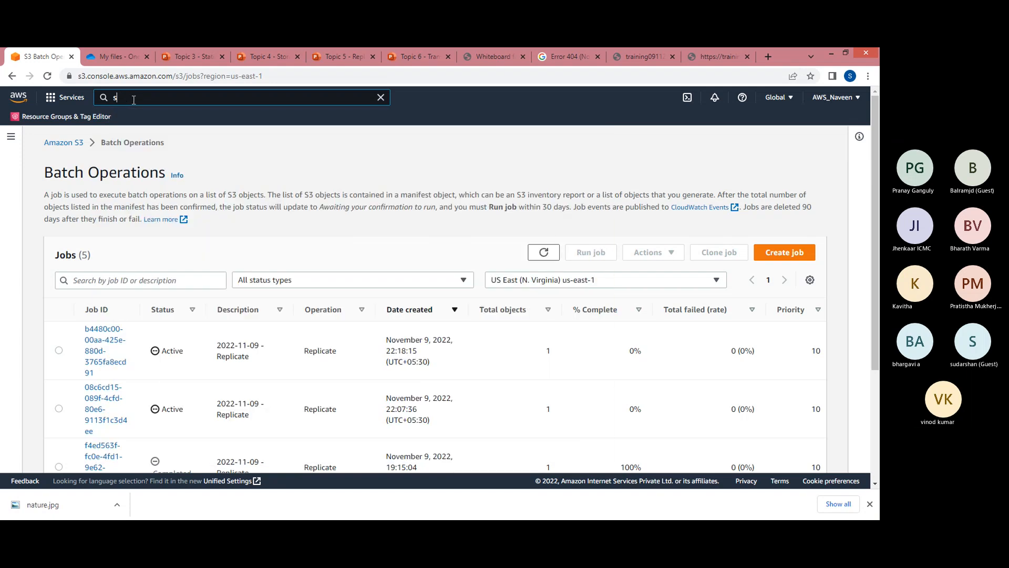
{"action": "type", "text": "3"}
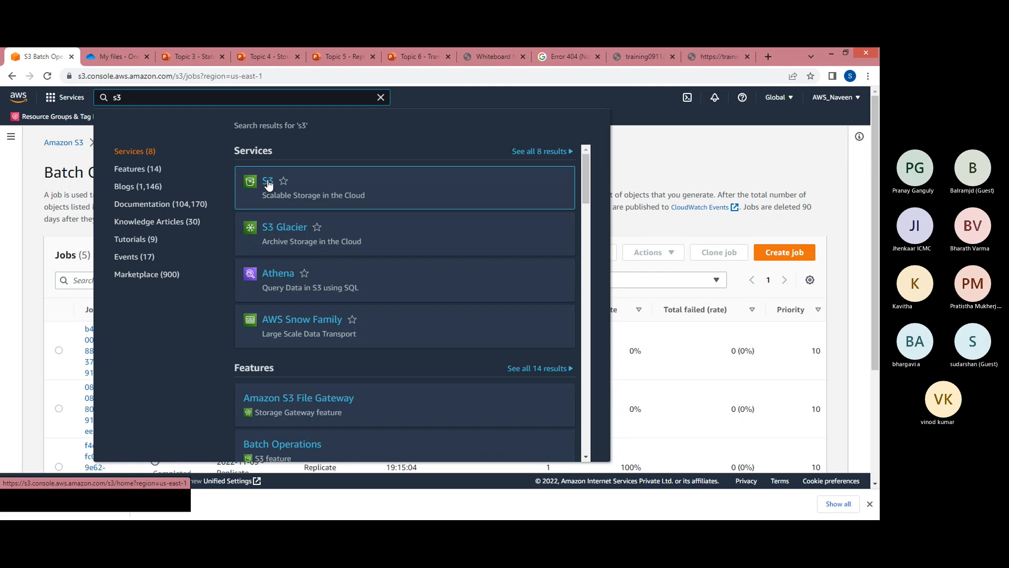
{"action": "right_click", "coordinate": [279, 190]}
{"action": "left_click", "coordinate": [281, 191]}
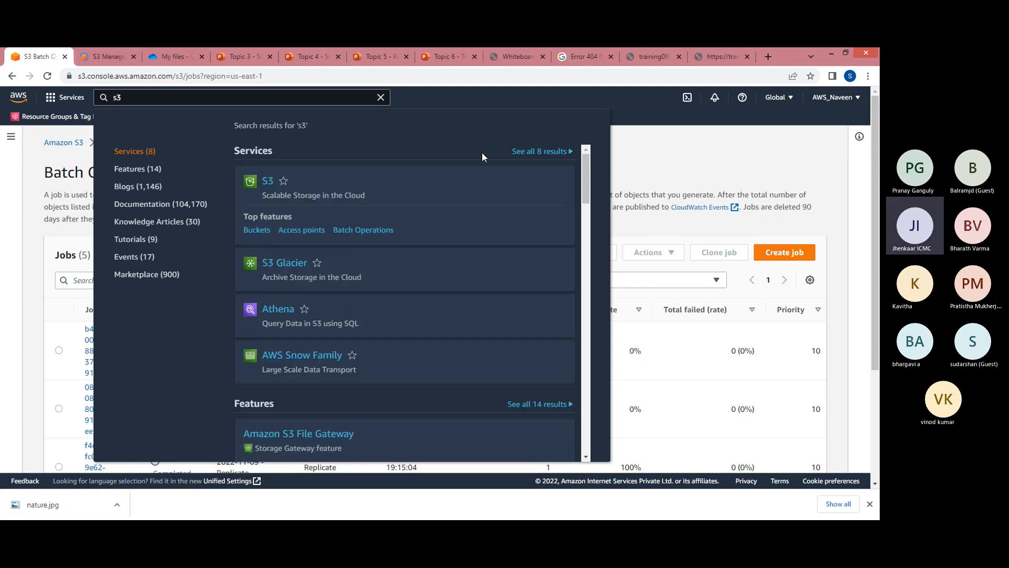
{"action": "left_click", "coordinate": [381, 98]}
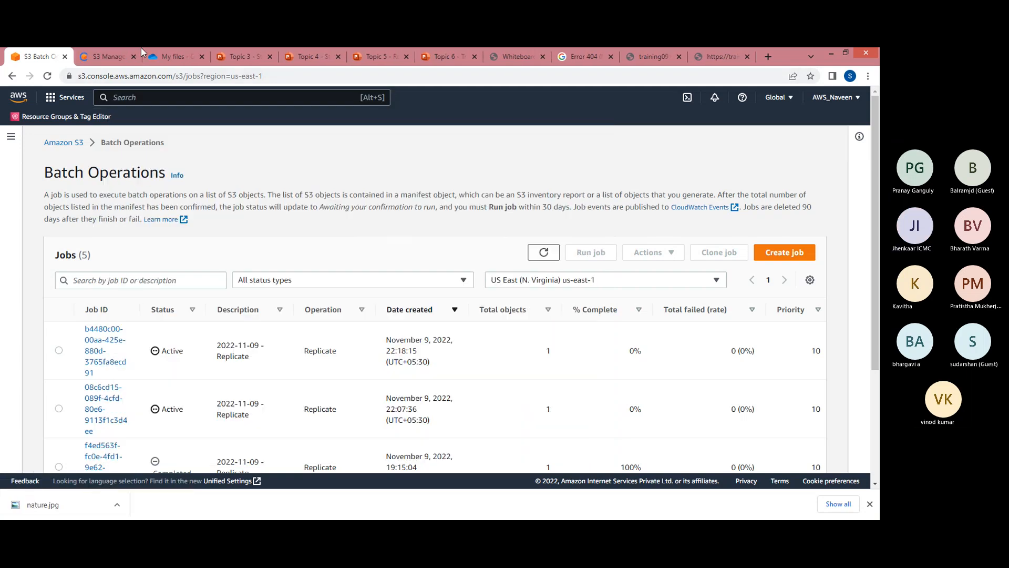
{"action": "left_click", "coordinate": [105, 57]}
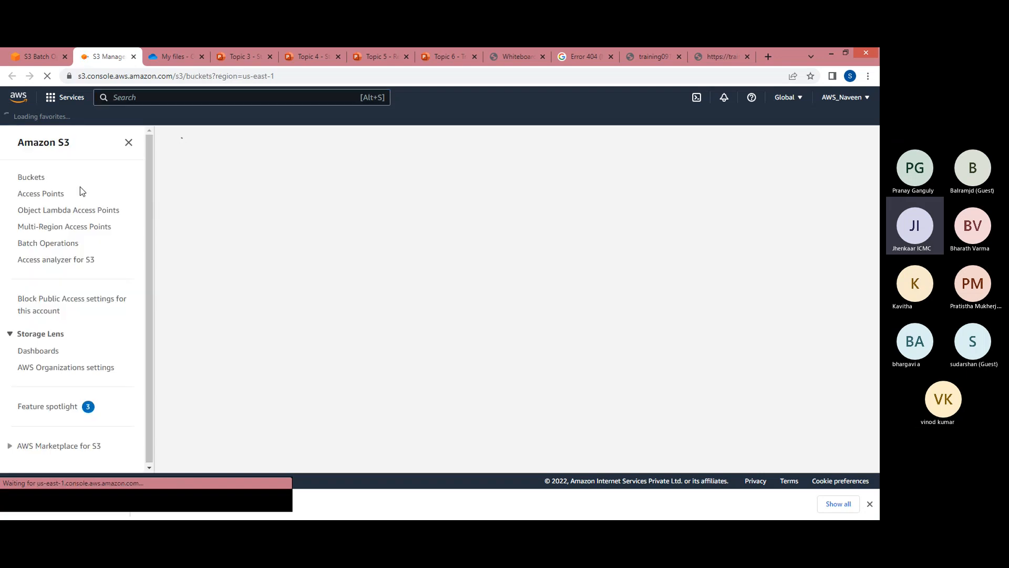
{"action": "left_click", "coordinate": [33, 178]}
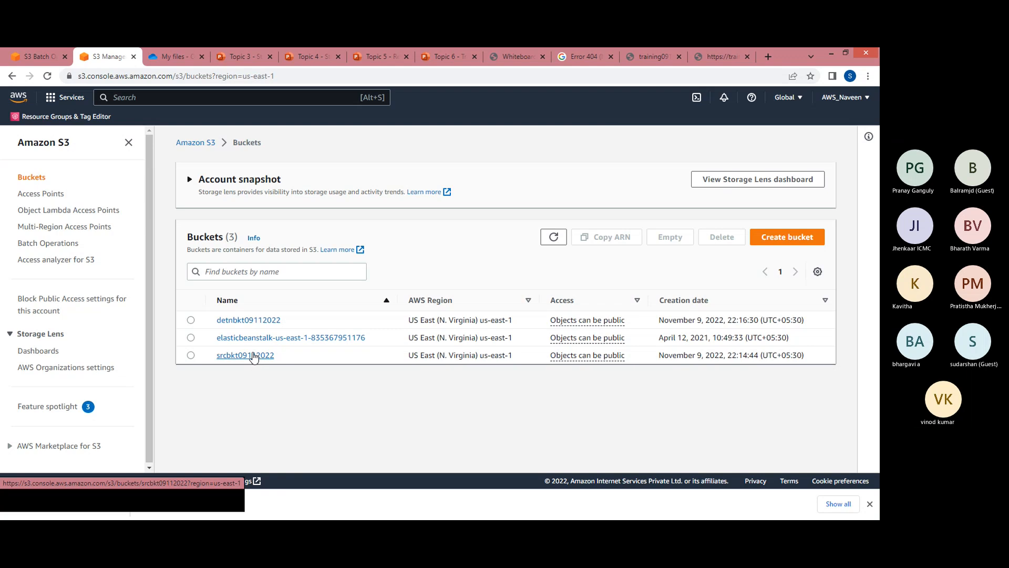
Inspect the detnbkt09112022 bucket and its job folder for replicated objects, and return to the bucket's object list
{"action": "left_click", "coordinate": [262, 321]}
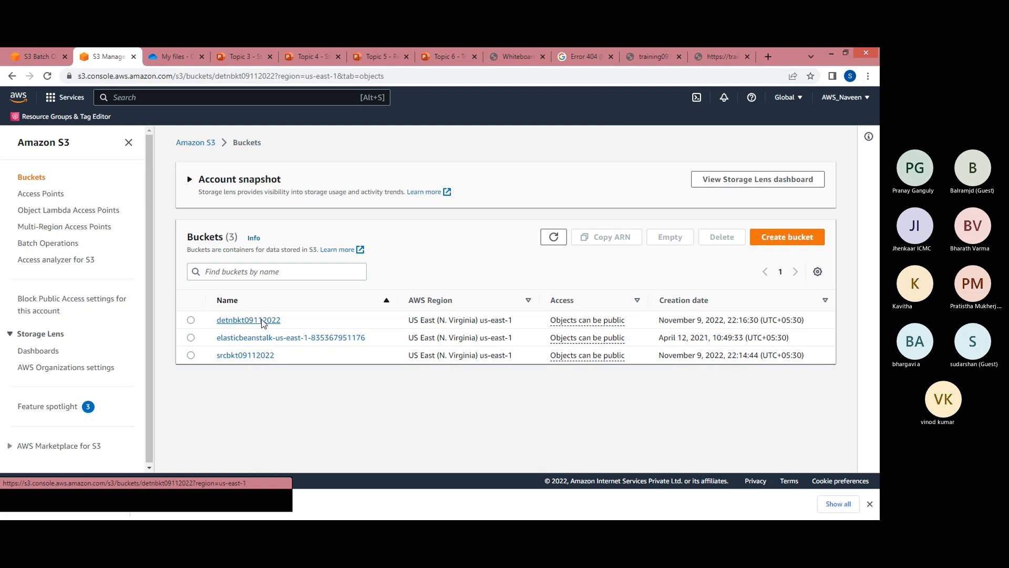
{"action": "left_click", "coordinate": [290, 380]}
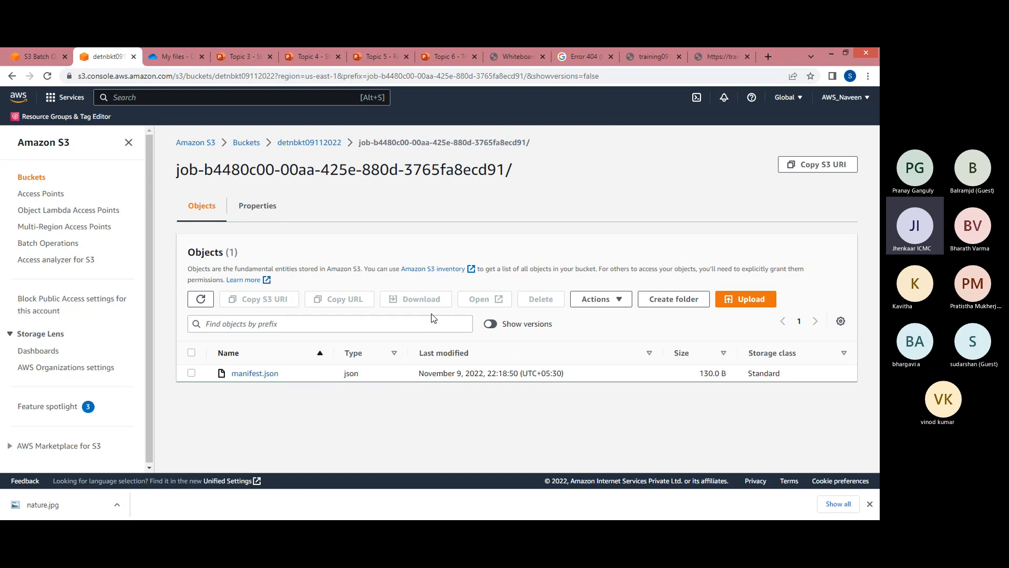
{"action": "left_click", "coordinate": [206, 302]}
{"action": "left_click", "coordinate": [331, 144]}
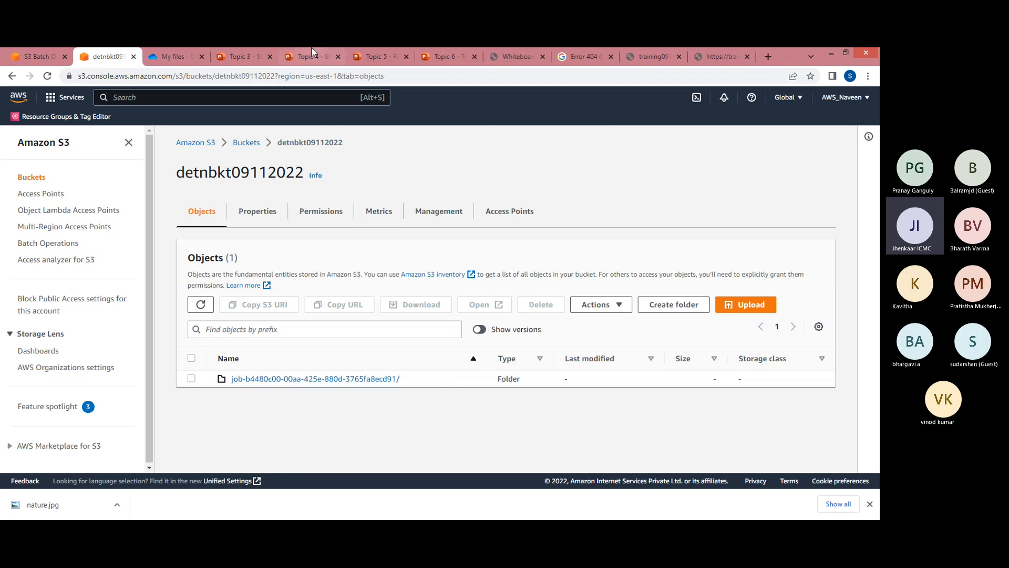
Switch to the Topic 5 - Replication presentation in PowerPoint and page from slide 4 to the last Cross Region slide
{"action": "left_click", "coordinate": [377, 56]}
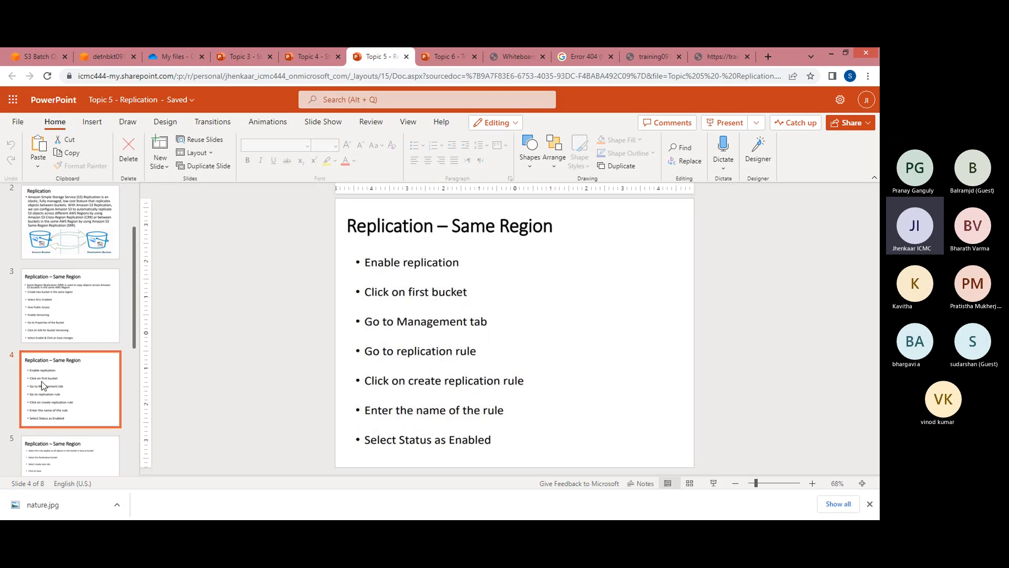
{"action": "key", "text": "Down"}
{"action": "key", "text": "Down"}
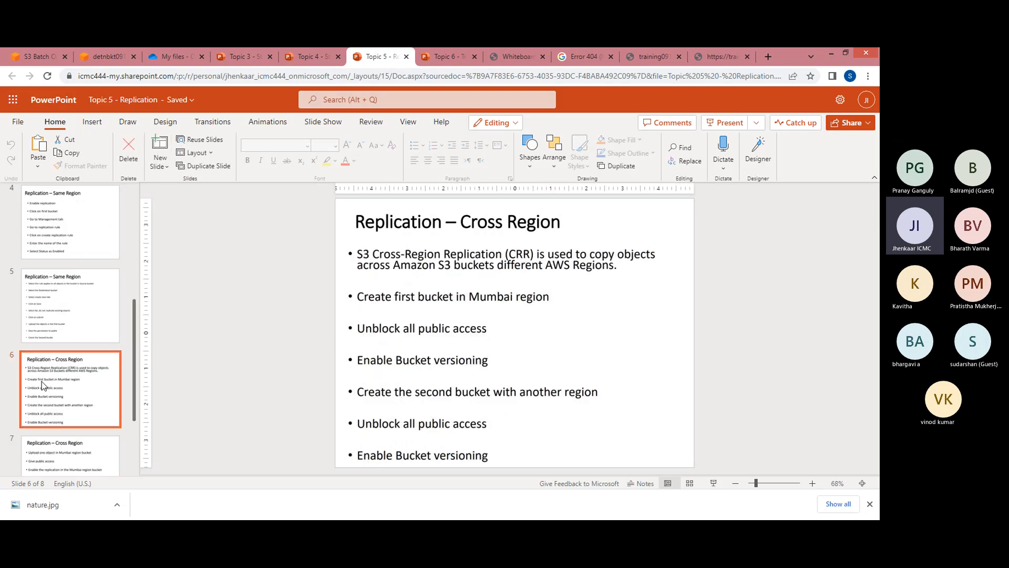
{"action": "key", "text": "Down"}
{"action": "key", "text": "Down"}
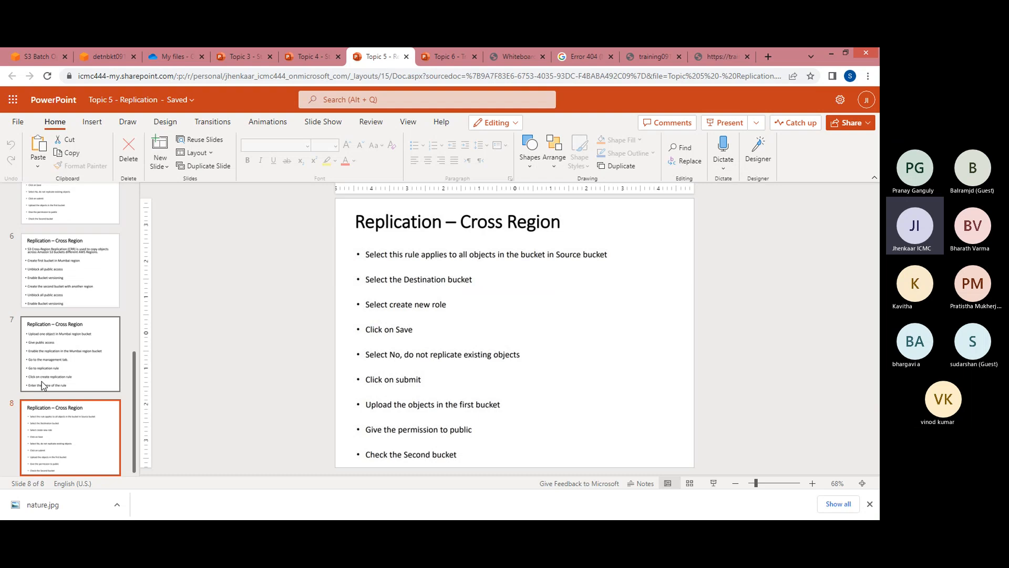
Page back from the last Cross Region slide to the Same Region slides and stop on slide 5
{"action": "key", "text": "Up"}
{"action": "key", "text": "Up"}
{"action": "key", "text": "Up"}
{"action": "key", "text": "Up"}
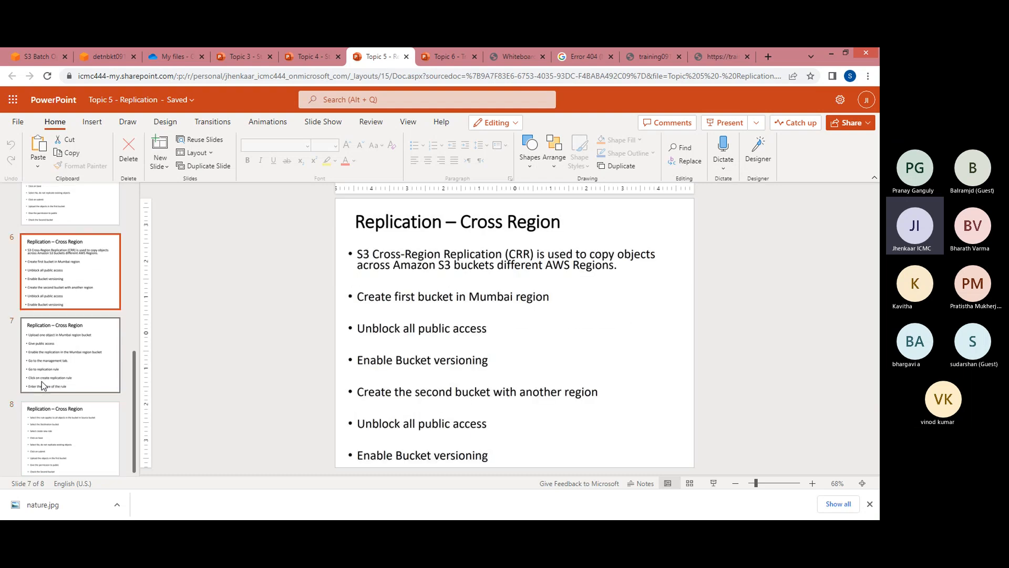
{"action": "key", "text": "Up"}
{"action": "key", "text": "Up"}
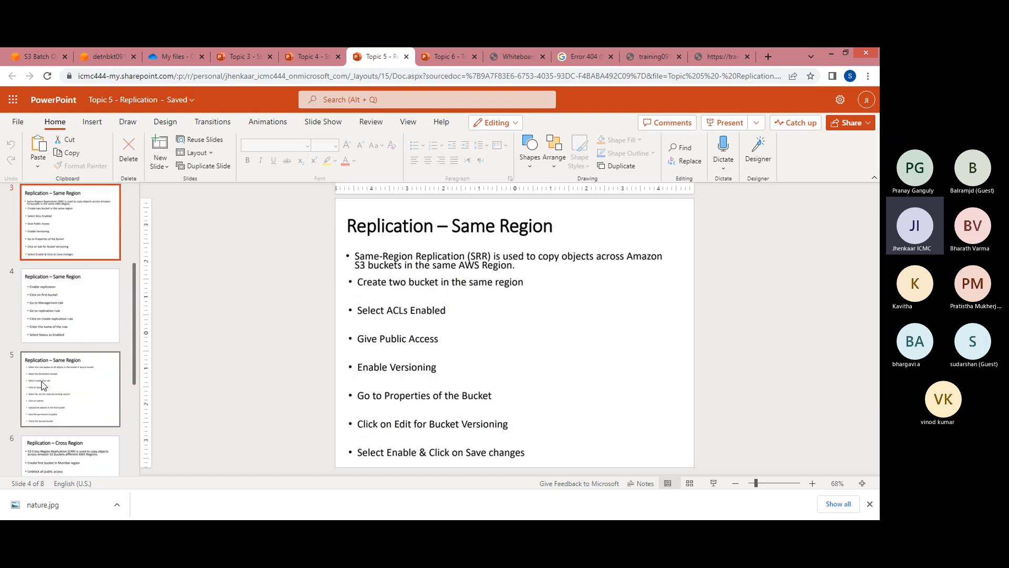
{"action": "key", "text": "Down"}
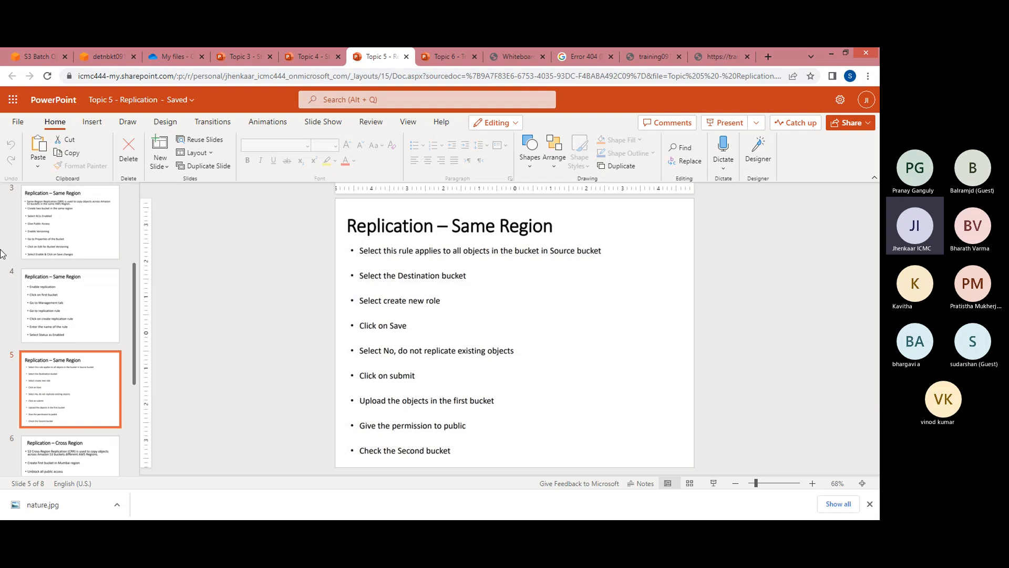
Return to the S3 Batch Operations page and refresh the jobs list to recheck the replication job's status
{"action": "left_click", "coordinate": [20, 52]}
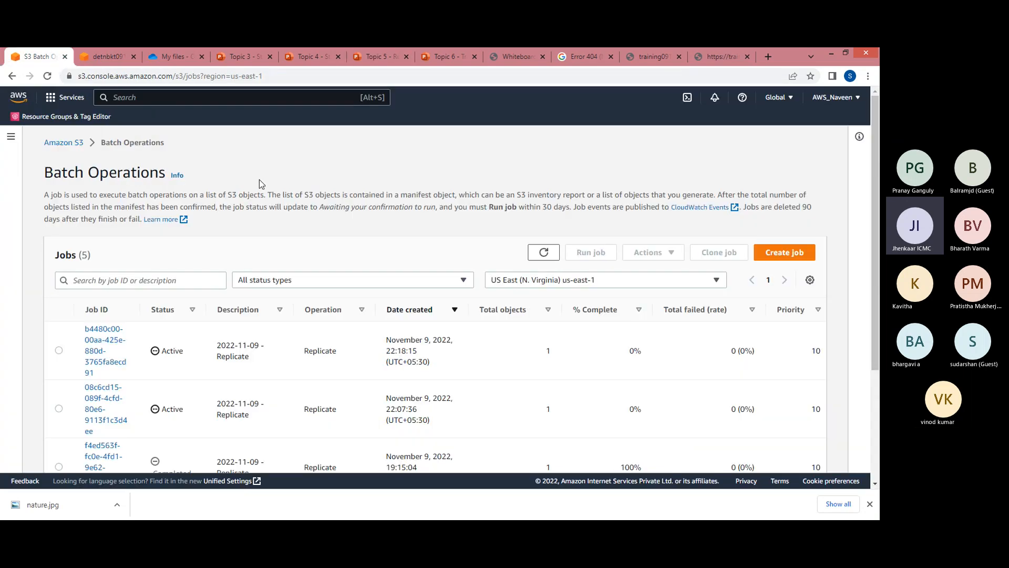
{"action": "left_click", "coordinate": [544, 257]}
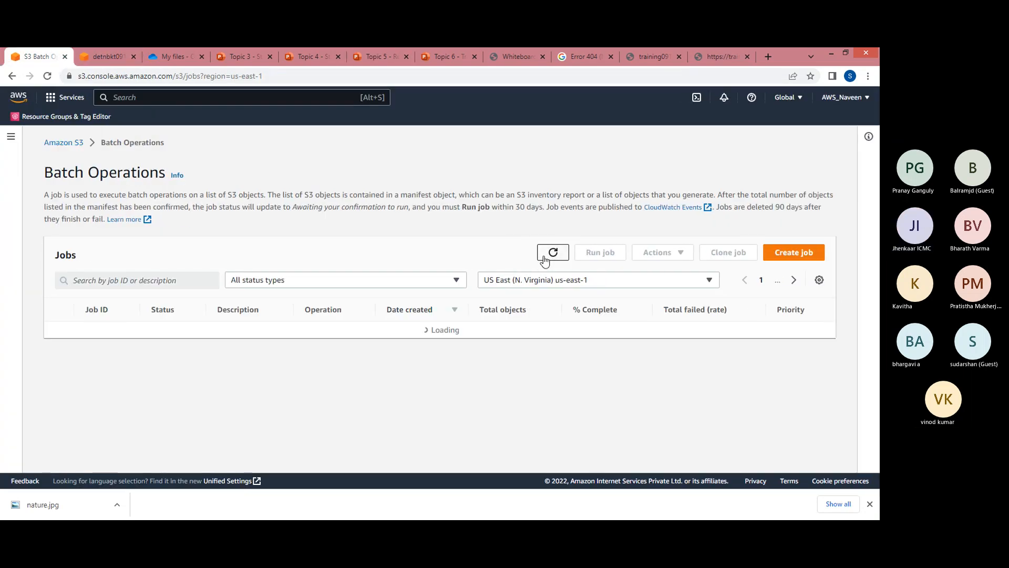
{"action": "left_click", "coordinate": [545, 258]}
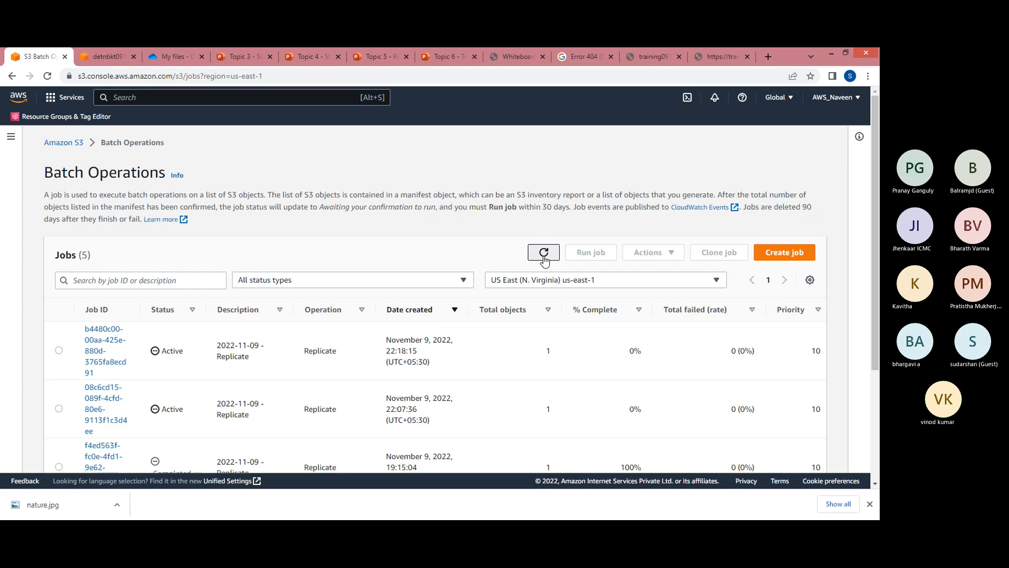
{"action": "left_click", "coordinate": [544, 258]}
{"action": "left_click", "coordinate": [544, 252]}
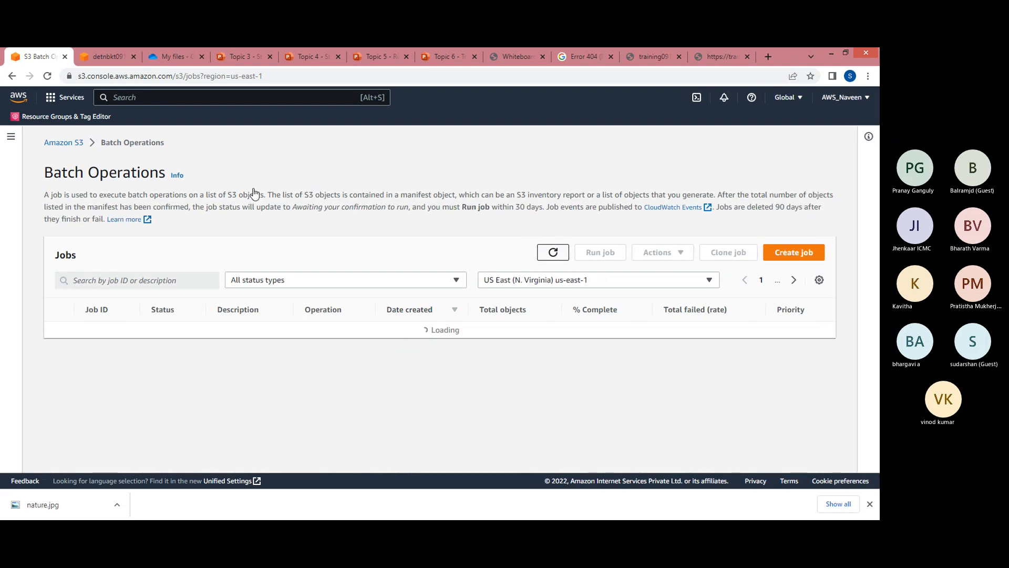
Refresh the object list of the detnbkt09112022 bucket to check for the replicated object, and highlight the bucket name
{"action": "left_click", "coordinate": [111, 49]}
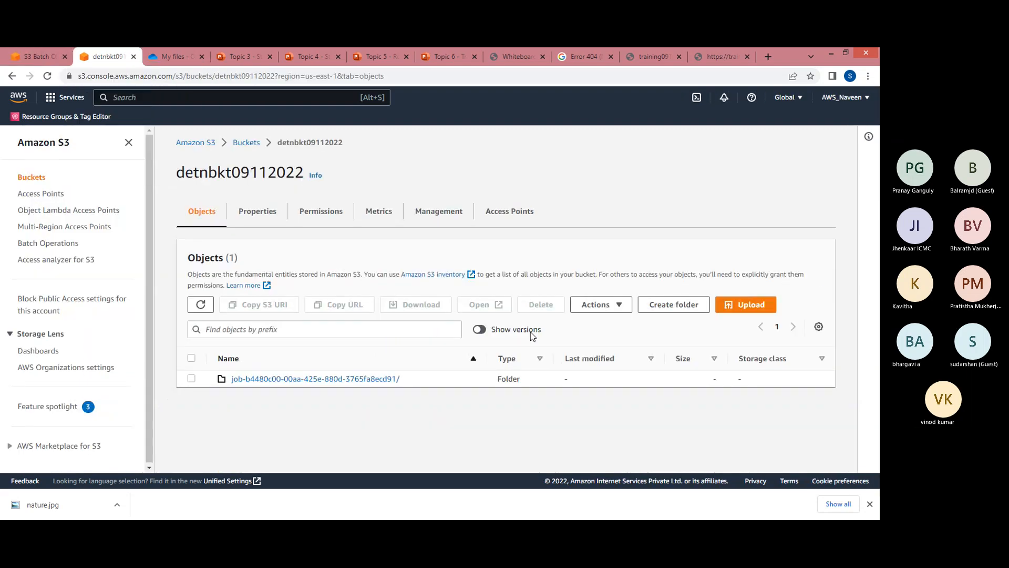
{"action": "left_click", "coordinate": [199, 306]}
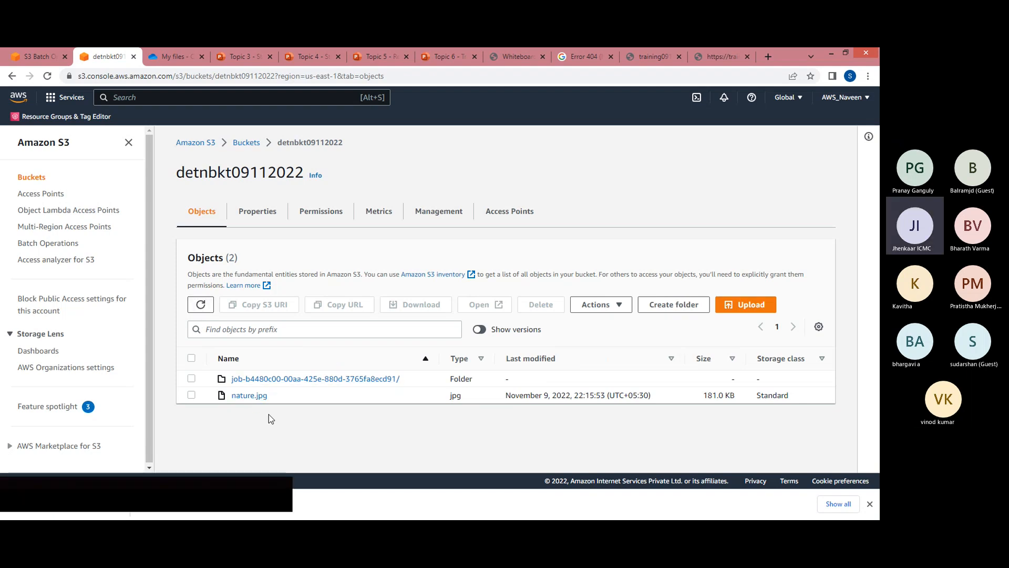
{"action": "double_click", "coordinate": [206, 176]}
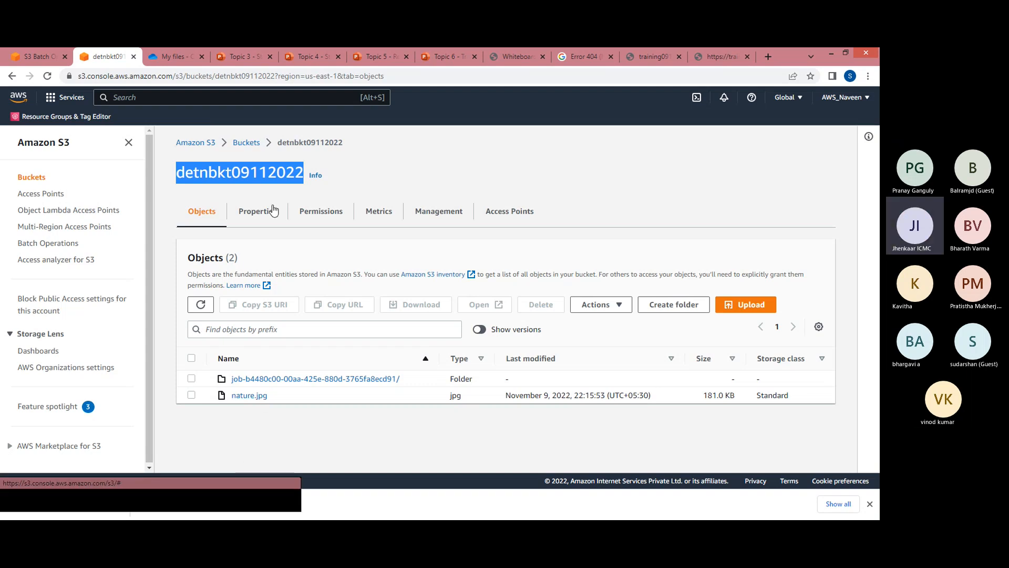
Open the srcbkt09112022 bucket from the buckets list, highlight its name, and compare its objects with those in detnbkt09112022
{"action": "left_click", "coordinate": [36, 51]}
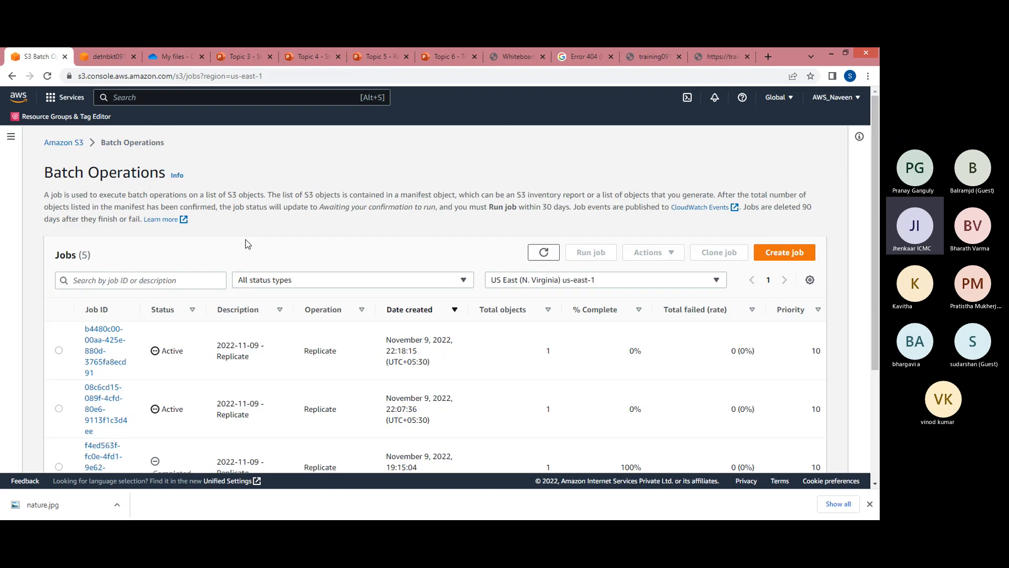
{"action": "left_click", "coordinate": [67, 143]}
{"action": "left_click", "coordinate": [26, 179]}
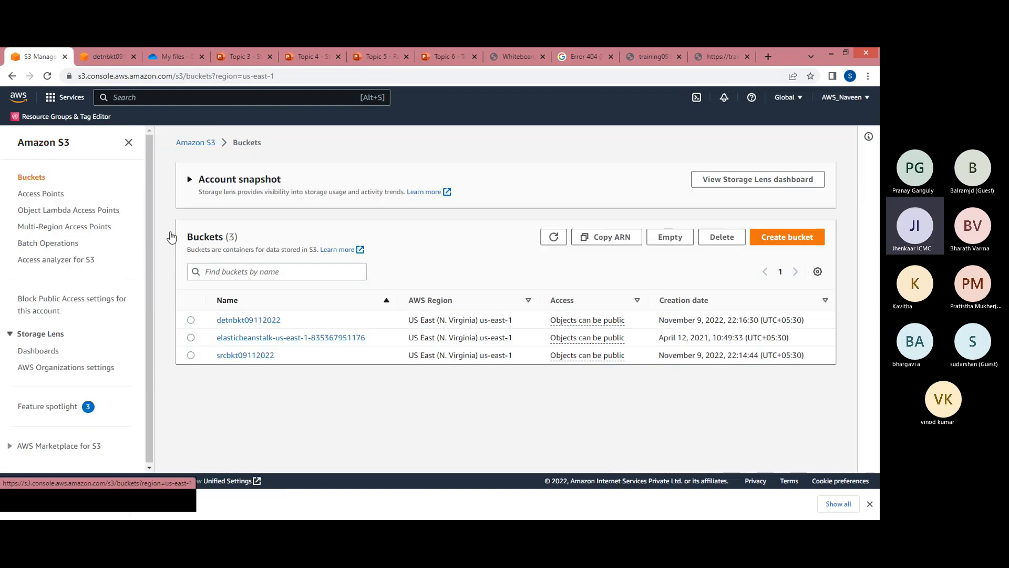
{"action": "left_click", "coordinate": [247, 356]}
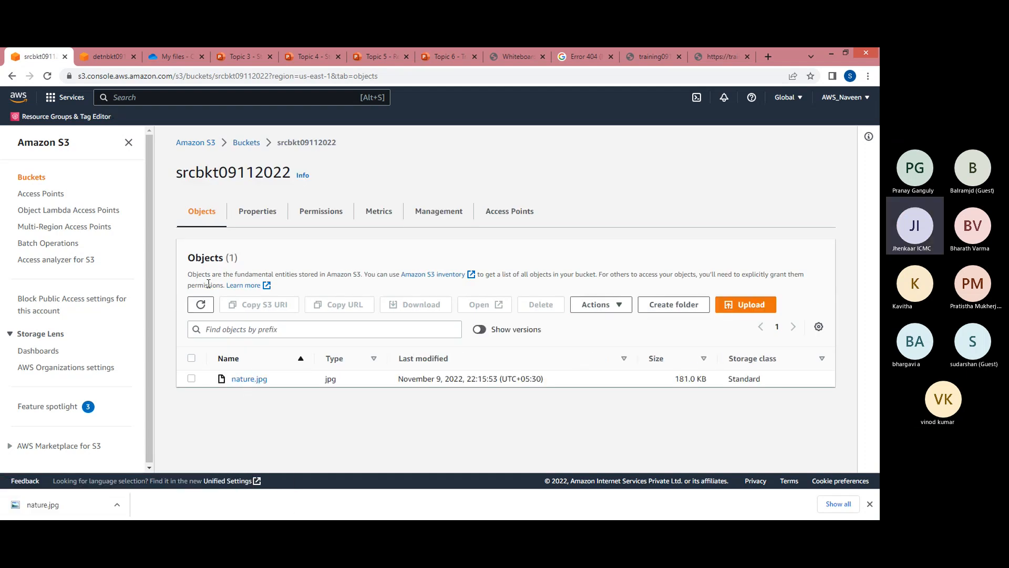
{"action": "double_click", "coordinate": [202, 175]}
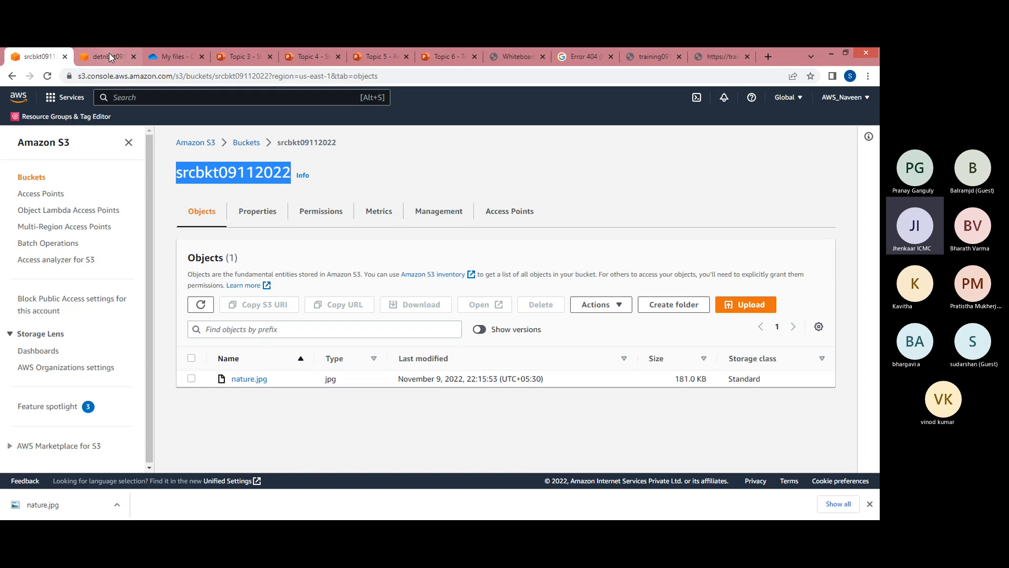
{"action": "left_click", "coordinate": [134, 50]}
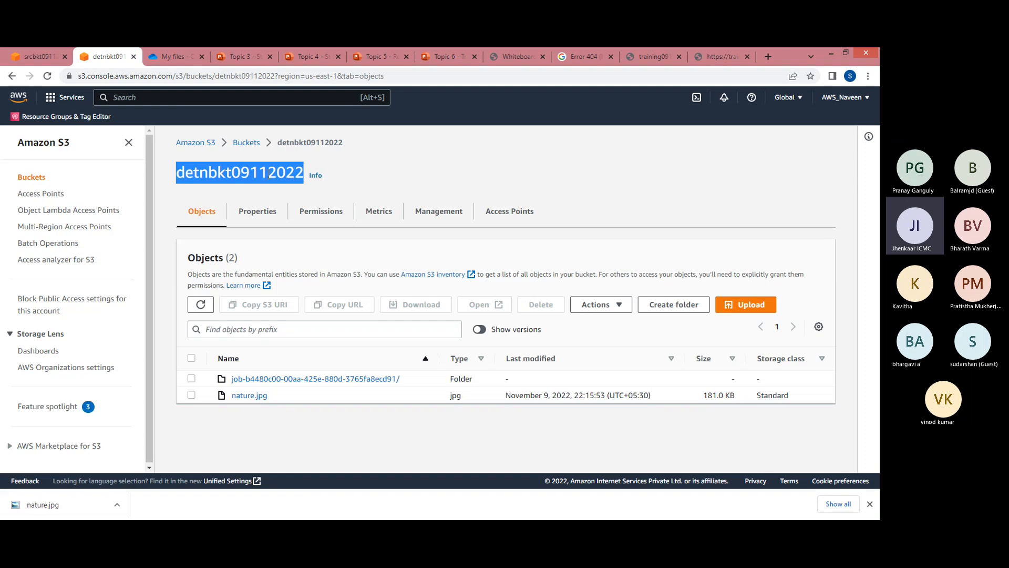
{"action": "left_click", "coordinate": [360, 435]}
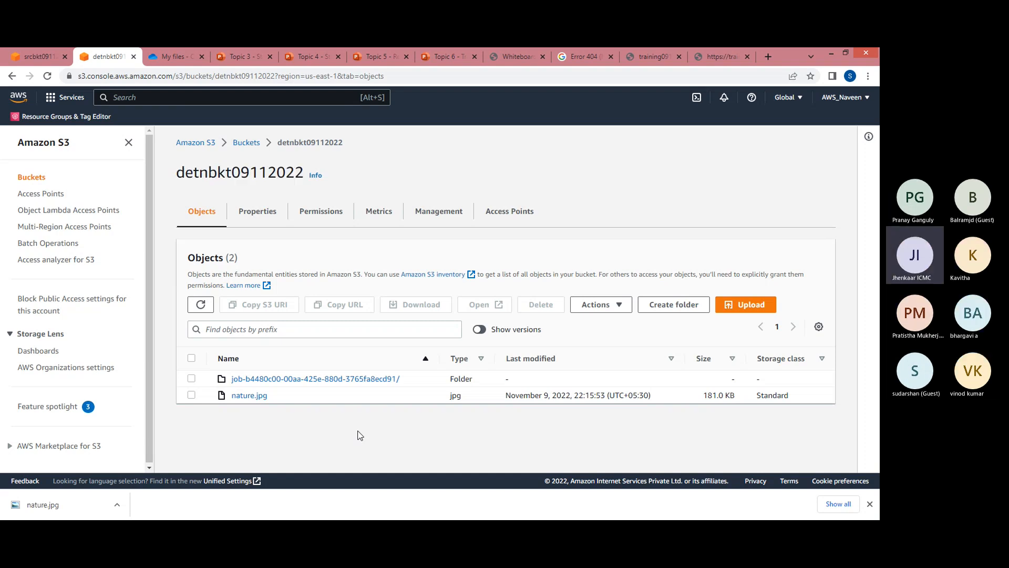